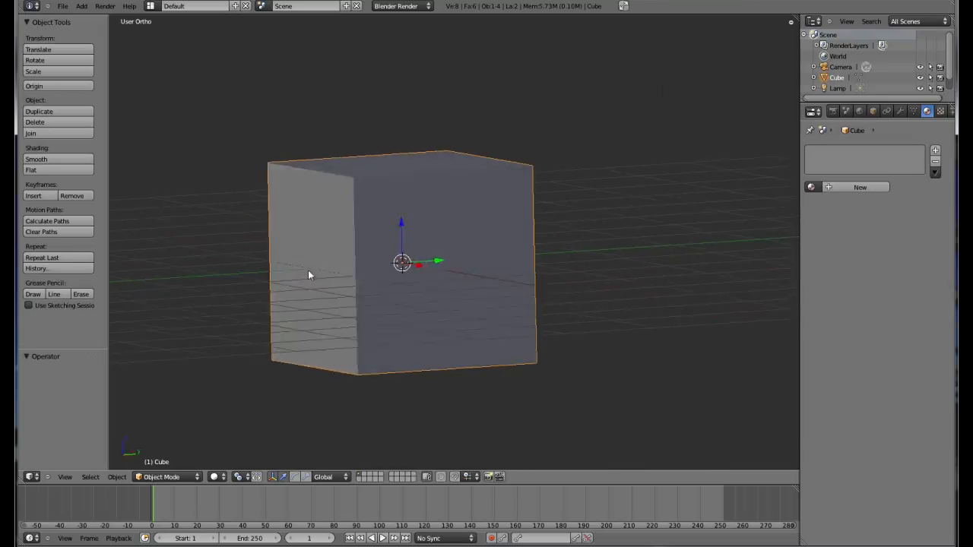
Step: Review the Interface, Editing and Input settings in the user preferences, and close the preferences window
click(63, 6)
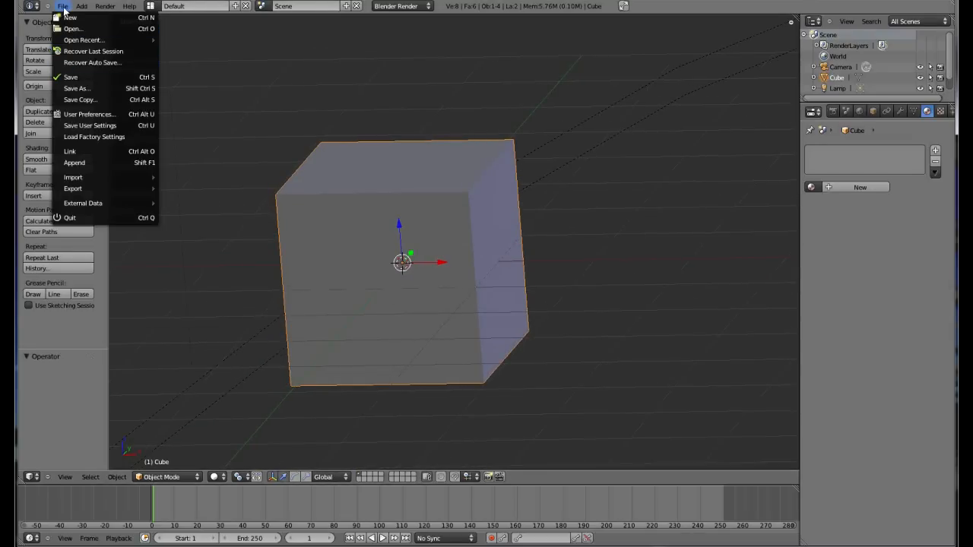
click(86, 114)
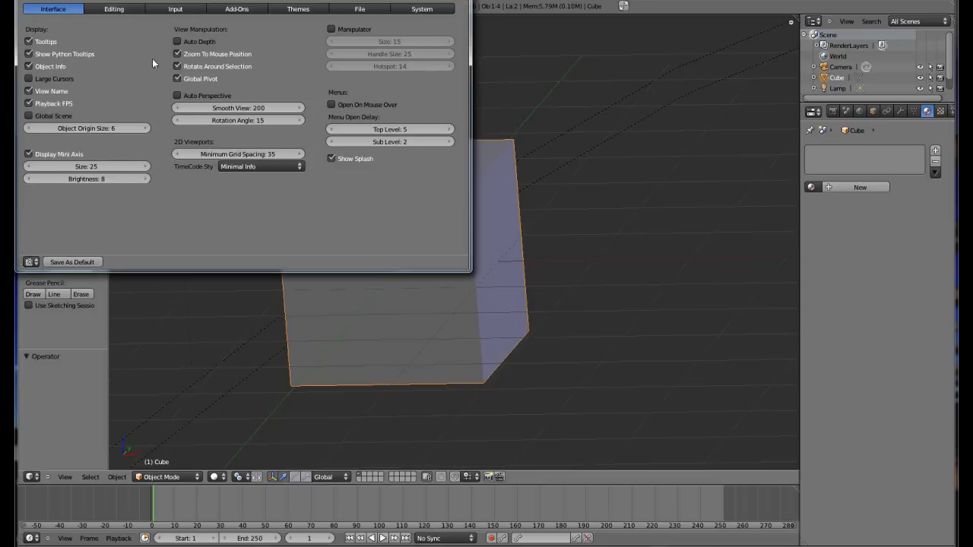
click(120, 9)
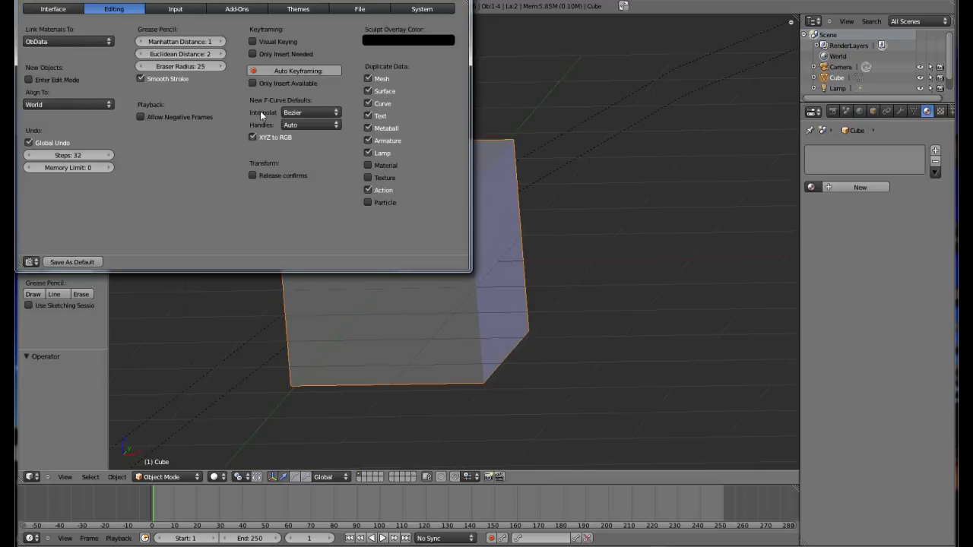
click(179, 11)
click(77, 12)
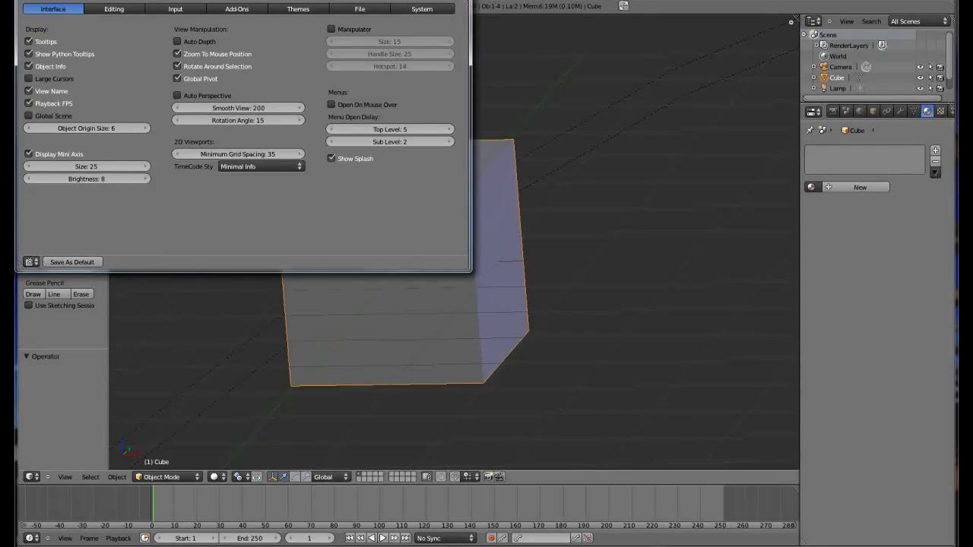
click(458, 1)
middle_drag(433, 229, 444, 239)
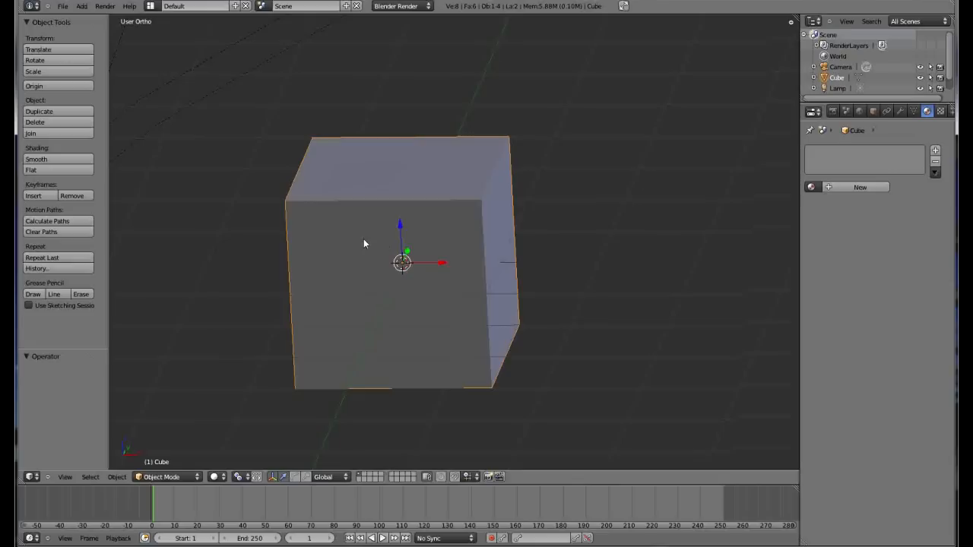
middle_drag(364, 243, 353, 210)
middle_drag(474, 220, 429, 240)
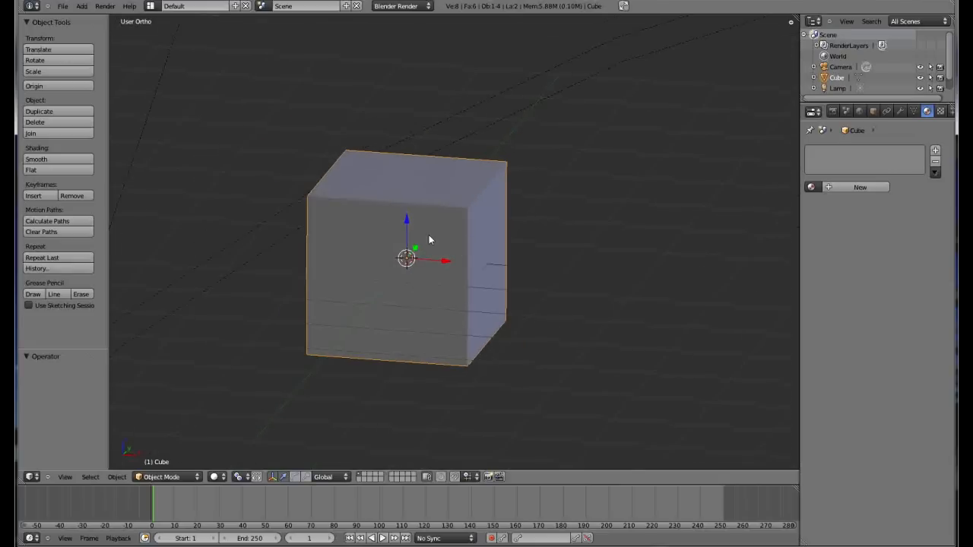
scroll(495, 316, up, 2)
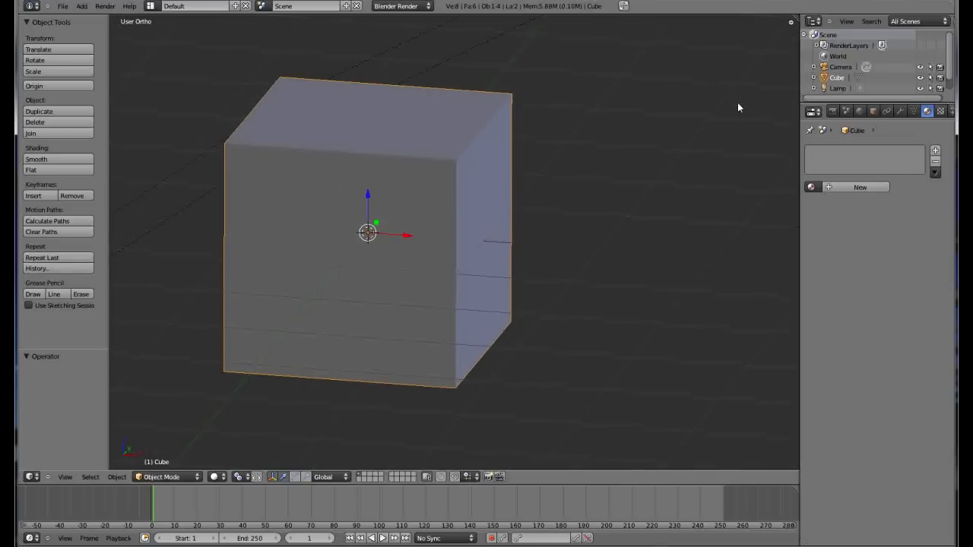
Step: Split the 3D viewport vertically into two areas and turn the new one into a UV/Image Editor
drag(796, 15, 513, 99)
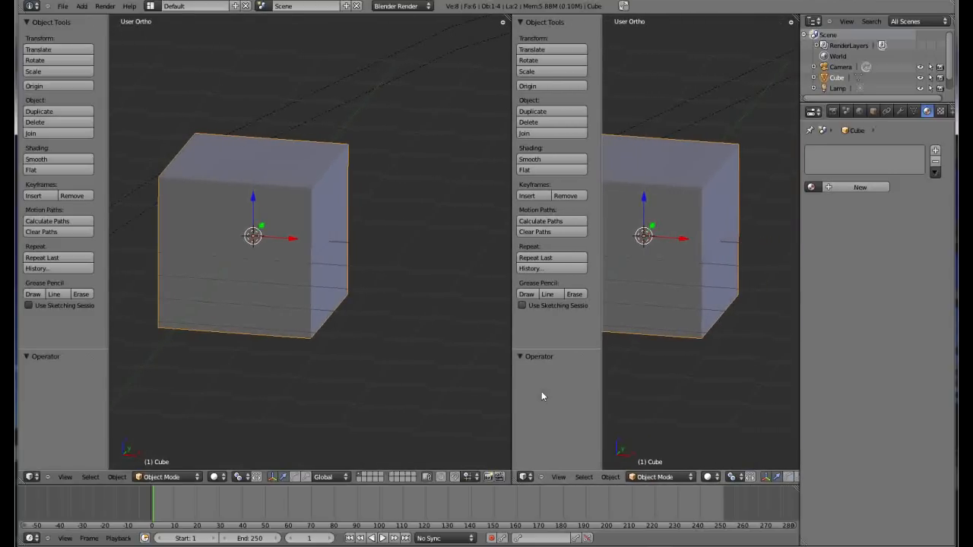
click(524, 477)
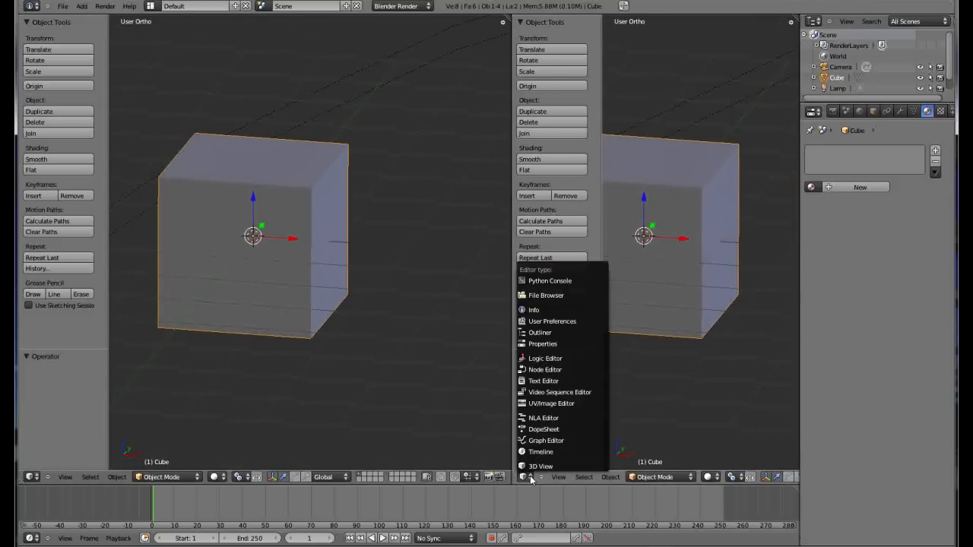
click(548, 403)
click(582, 478)
click(584, 478)
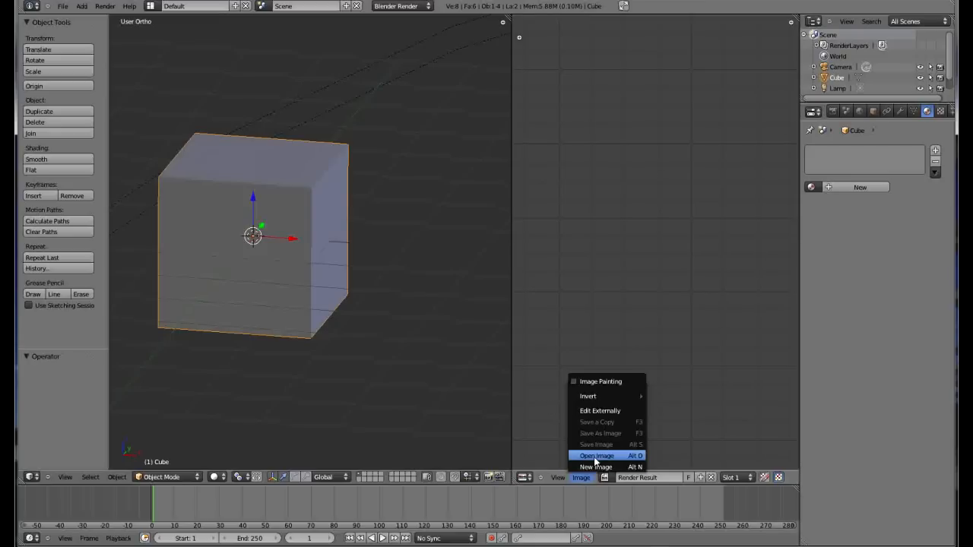
click(596, 456)
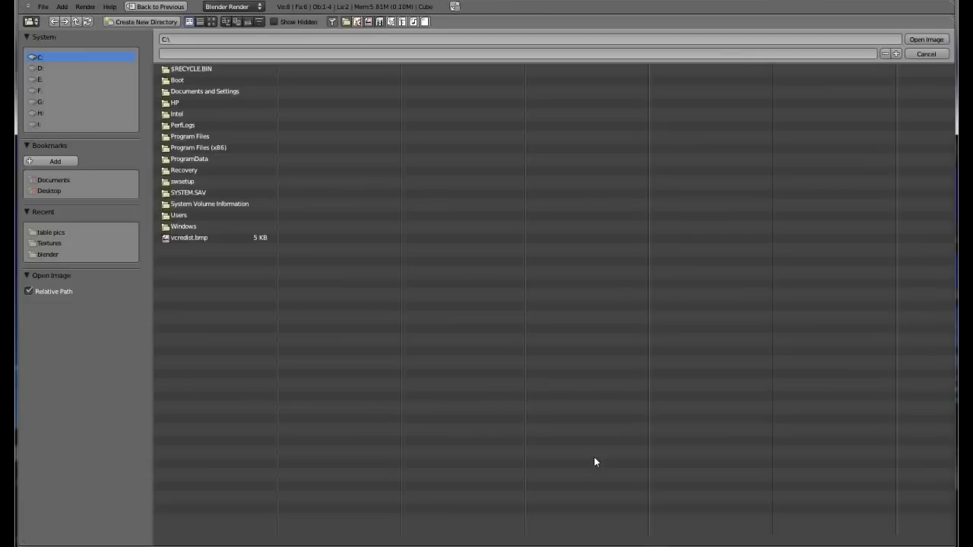
click(47, 190)
click(168, 172)
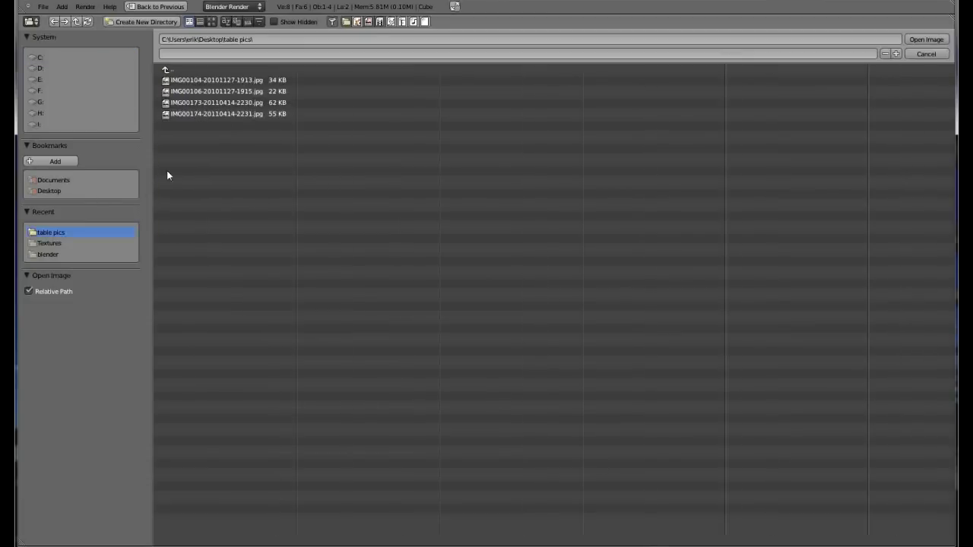
click(212, 22)
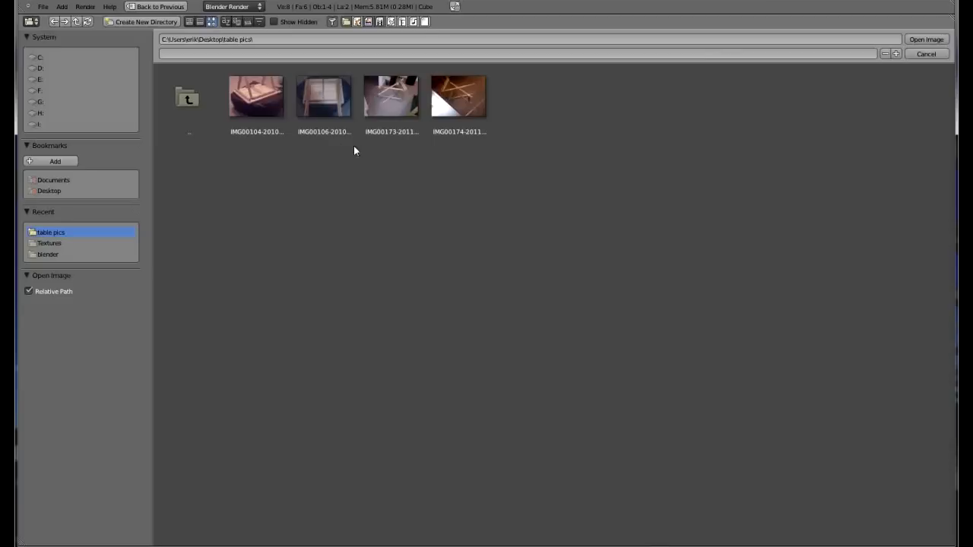
click(324, 97)
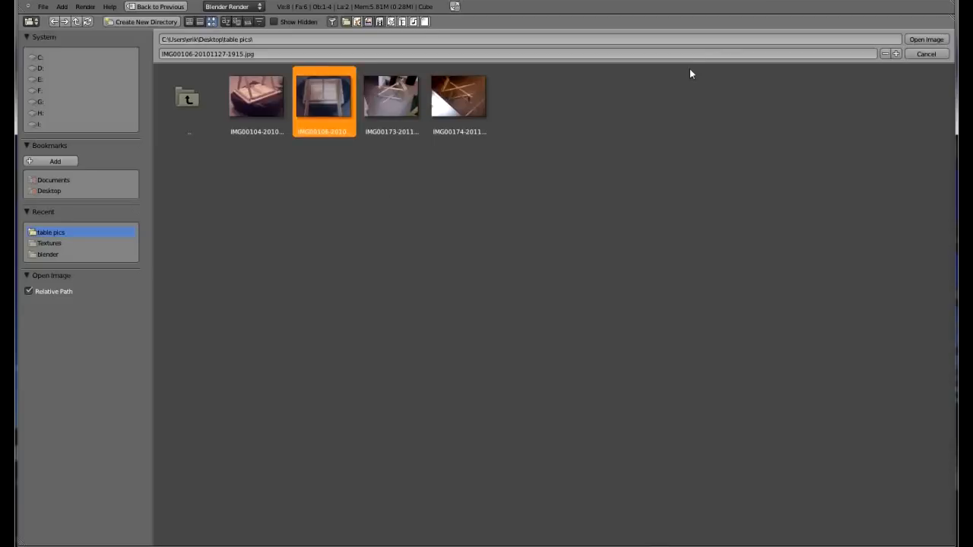
click(926, 40)
Step: Narrow the image editor to give the 3D view more width, and fit the table photo in it
scroll(692, 174, down, 2)
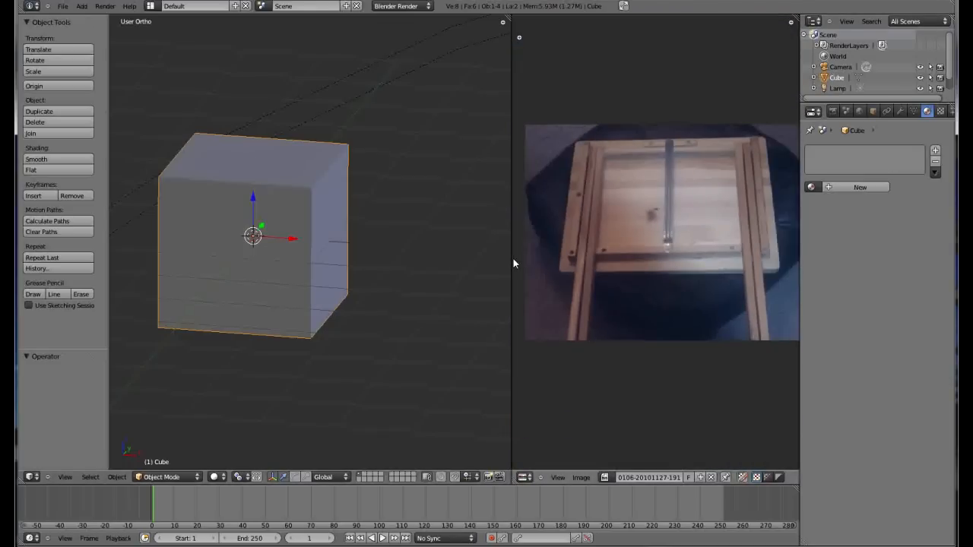
drag(512, 258, 581, 258)
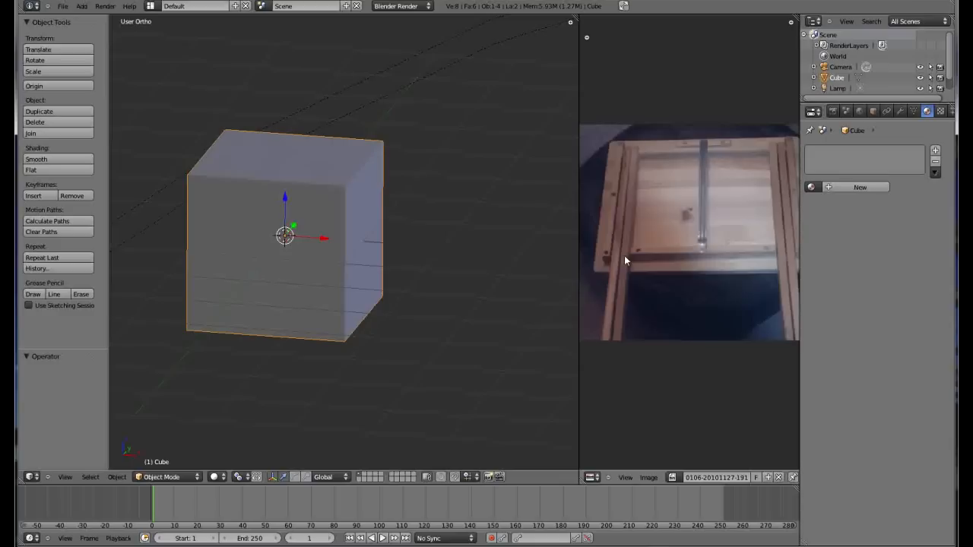
scroll(700, 242, down, 1)
scroll(720, 232, up, 2)
scroll(719, 232, down, 1)
middle_drag(704, 211, 695, 225)
scroll(700, 229, up, 1)
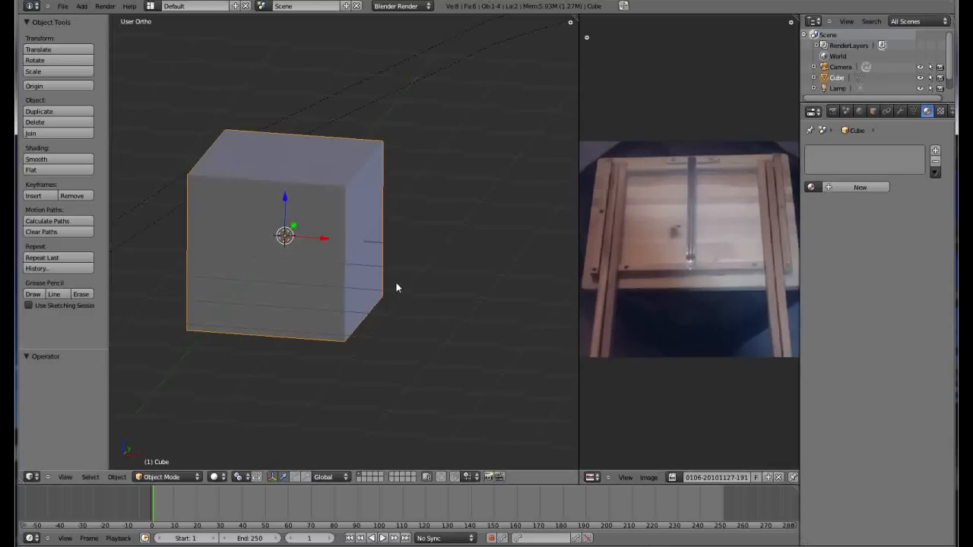
Step: Put the cube into Edit Mode with vertex selection
middle_drag(303, 223, 348, 240)
middle_drag(264, 232, 289, 238)
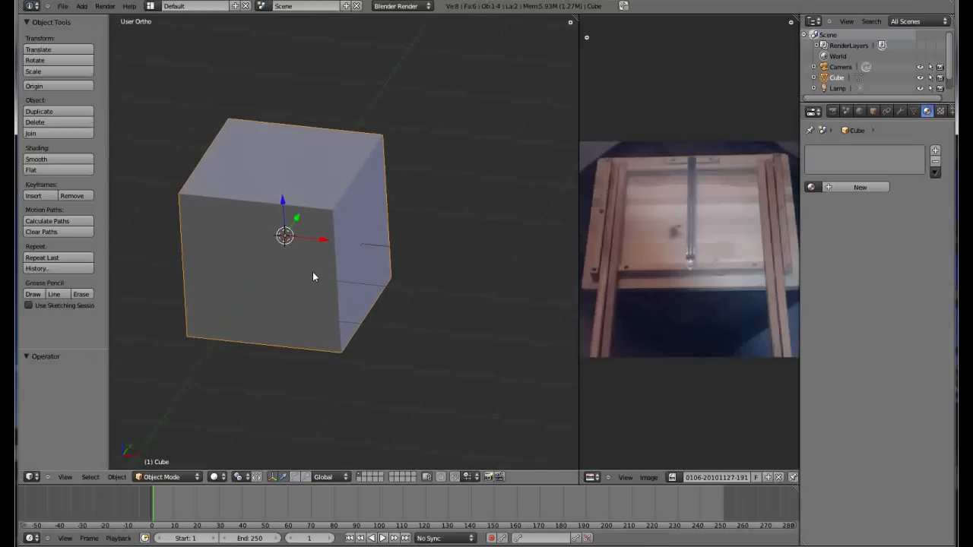
key(Tab)
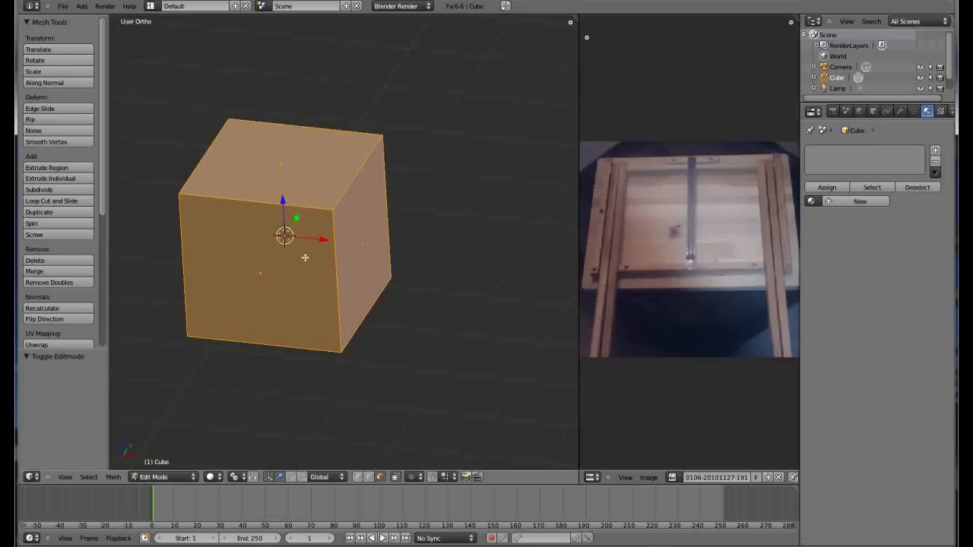
click(358, 478)
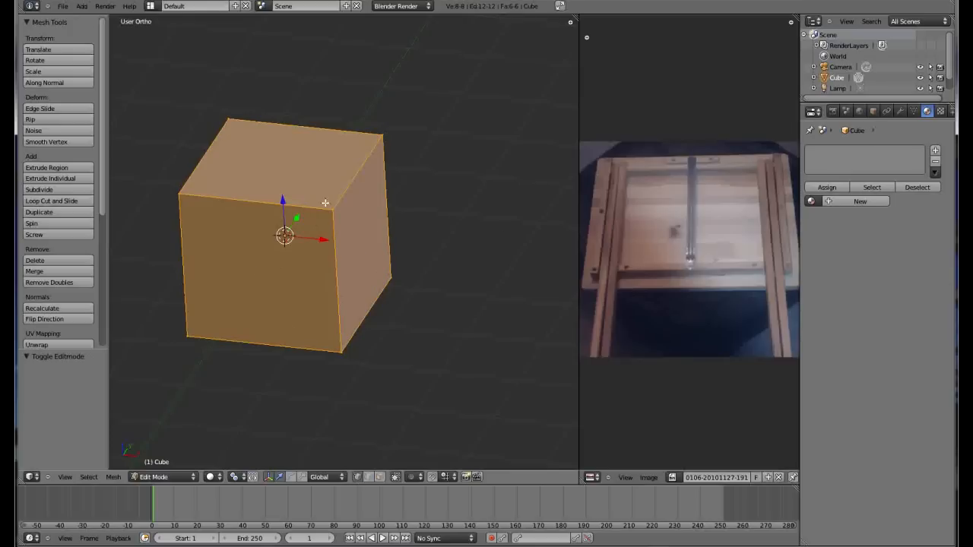
Step: Show the 3D view's properties and enable the Edge Length display for the cube's mesh
key(n)
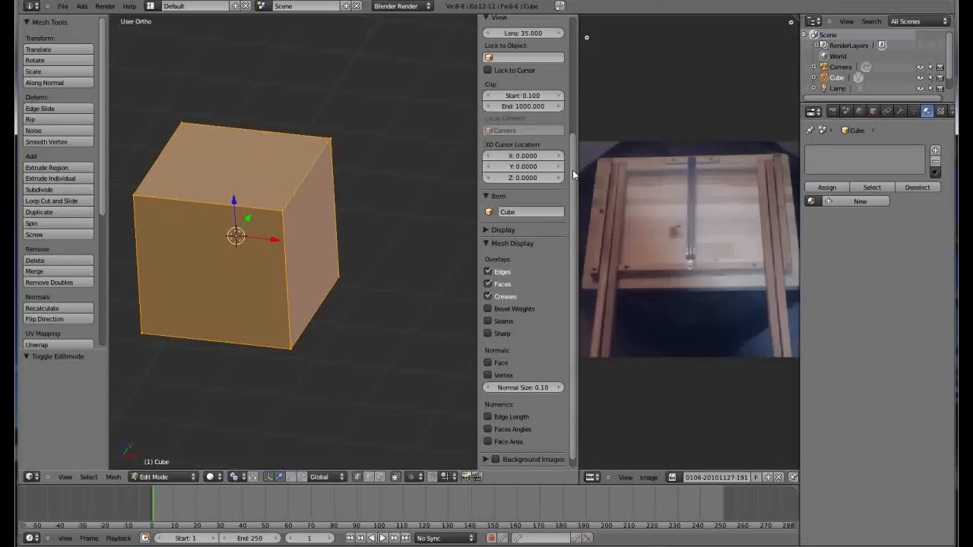
scroll(572, 169, down, 2)
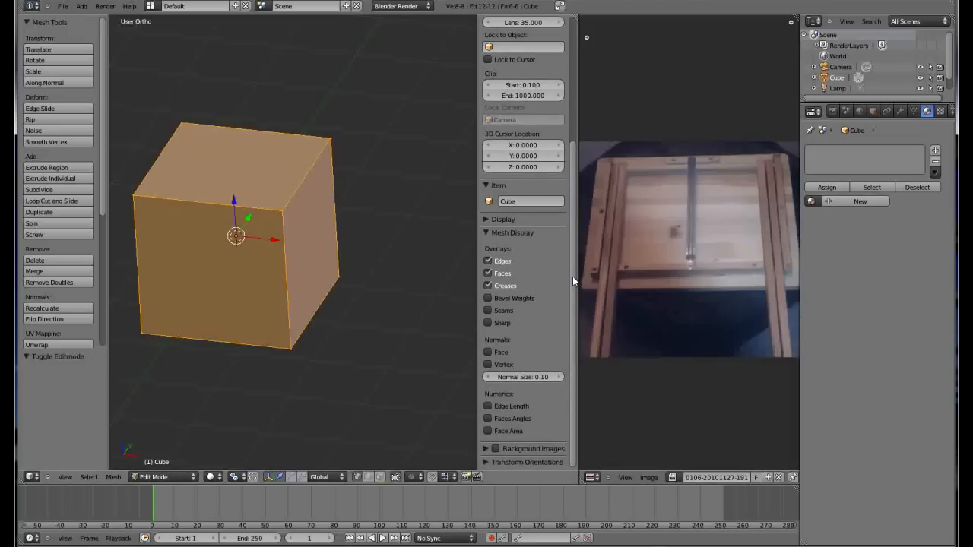
click(487, 407)
scroll(145, 191, up, 2)
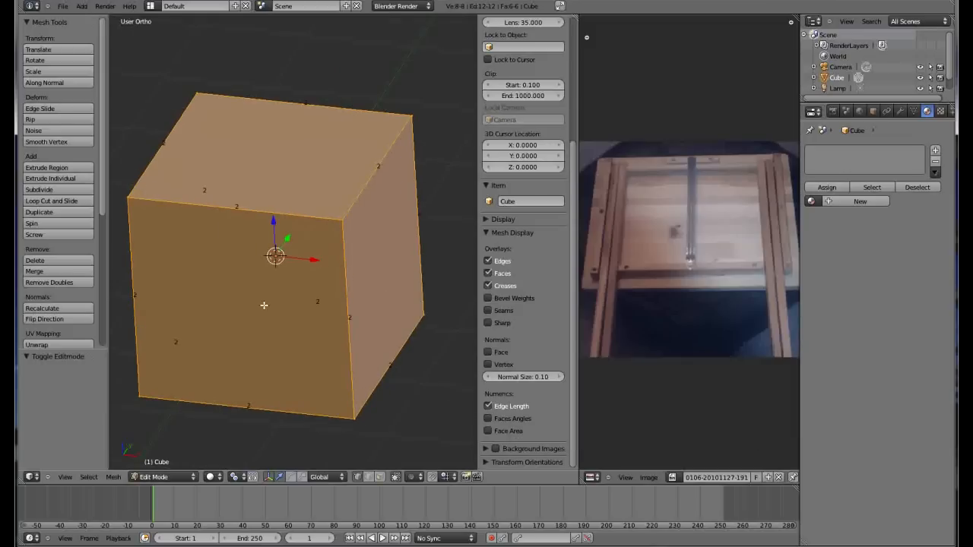
Step: Set the scene's unit system to Metric
scroll(281, 330, up, 1)
middle_drag(282, 329, 278, 280)
scroll(306, 287, down, 2)
middle_drag(404, 270, 395, 282)
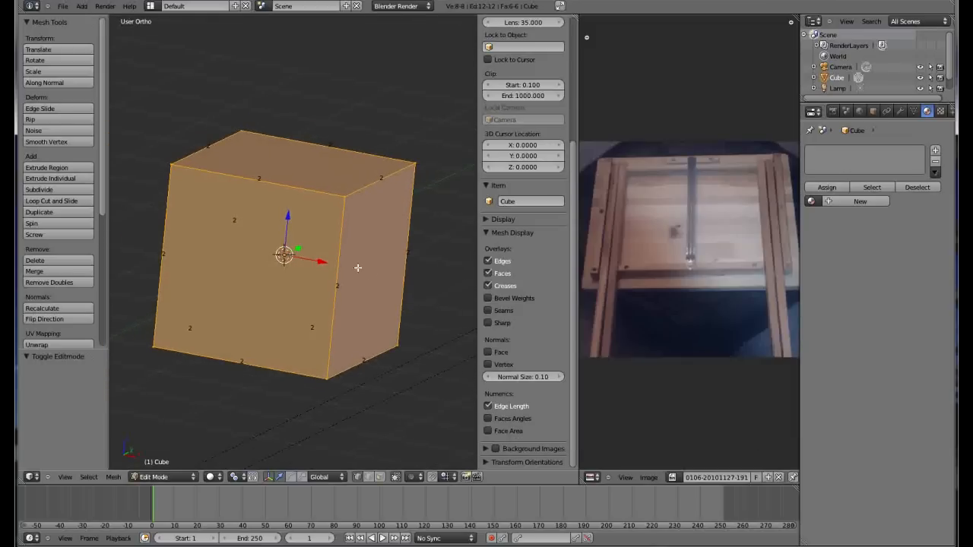
click(846, 112)
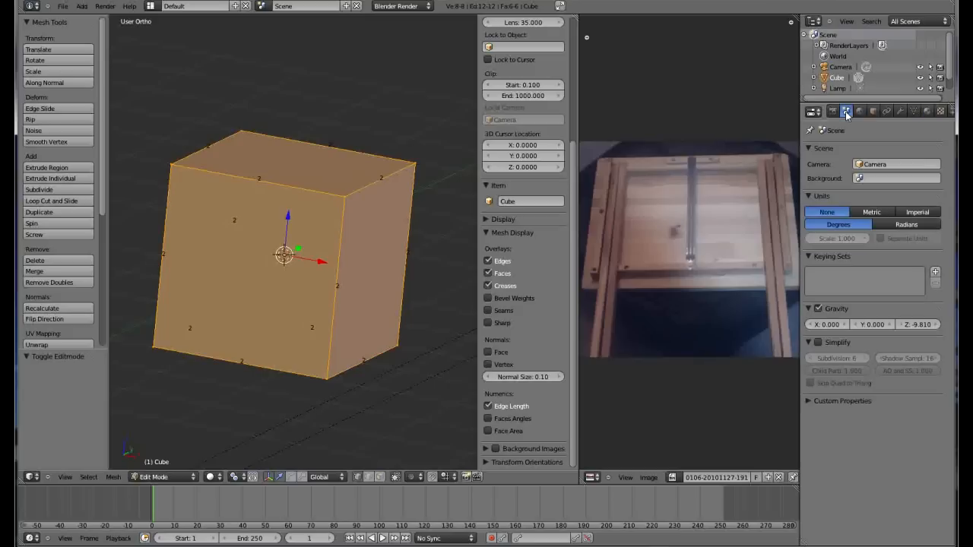
click(871, 213)
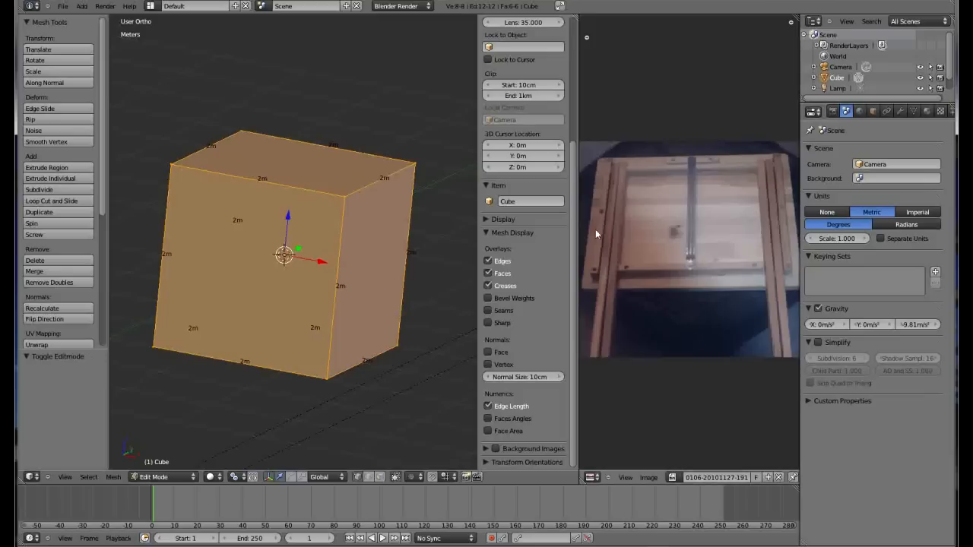
Step: Scale the whole cube mesh down uniformly by about 0.303, to edges about 60.5 cm long
middle_drag(347, 234, 344, 242)
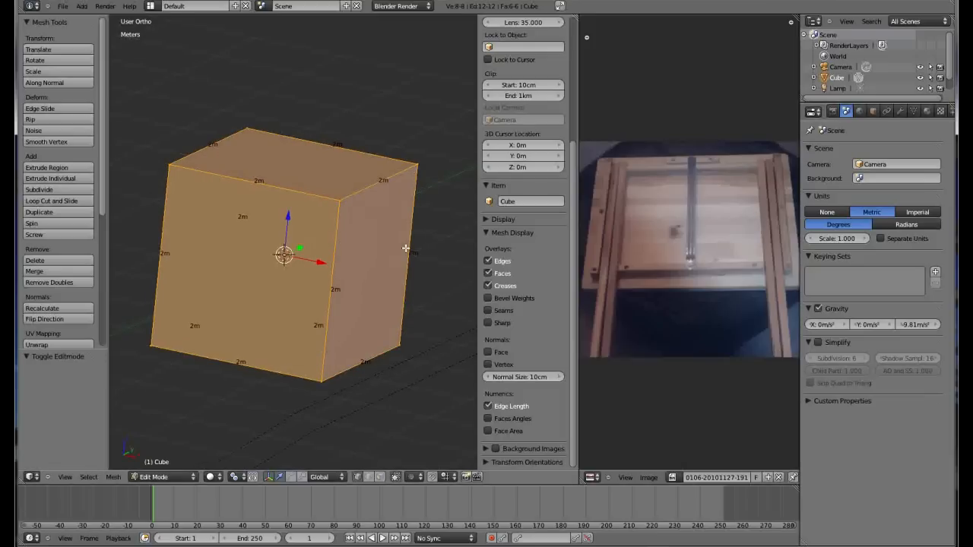
middle_drag(406, 250, 401, 240)
scroll(336, 250, down, 1)
scroll(287, 278, up, 1)
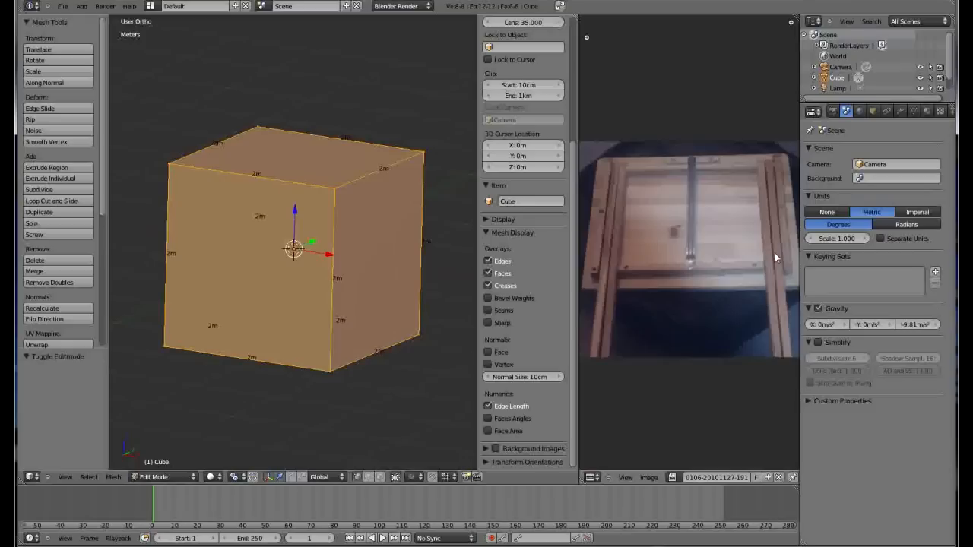
scroll(382, 358, up, 2)
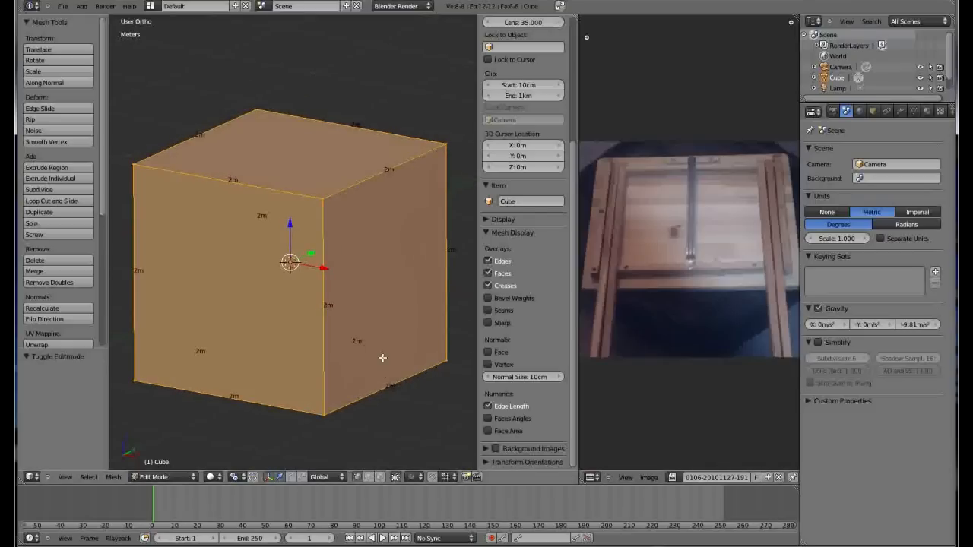
key(s)
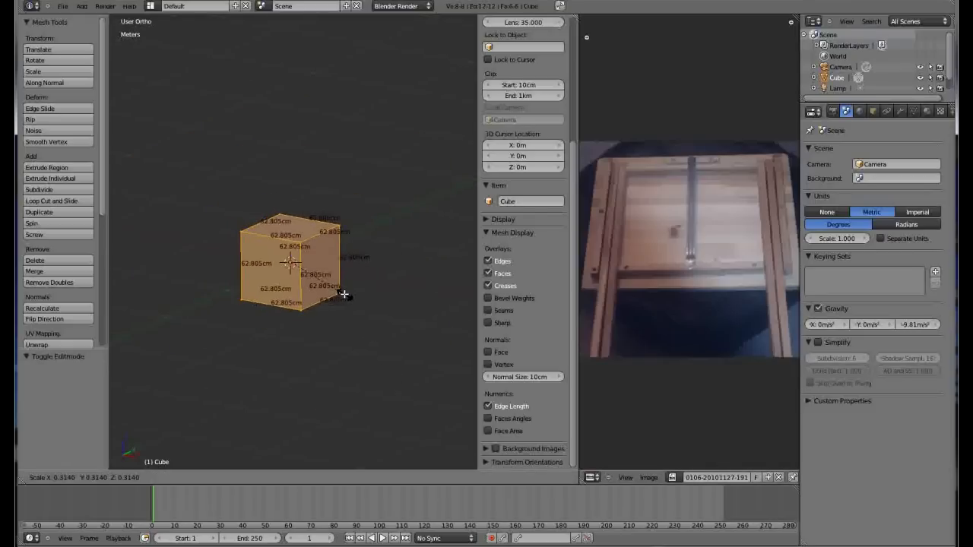
click(343, 293)
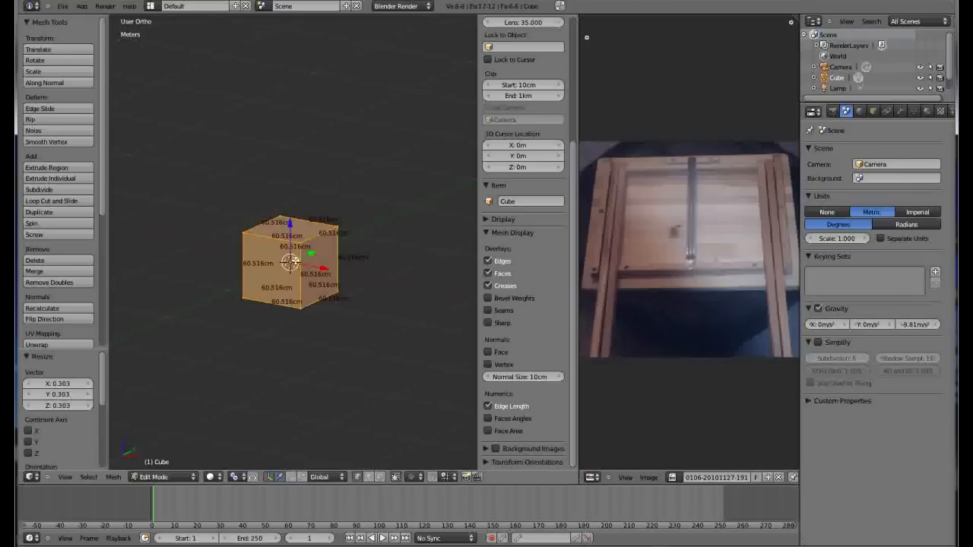
Step: Maximize the 3D view and frame the whole cube with its edge lengths readable
scroll(296, 260, up, 6)
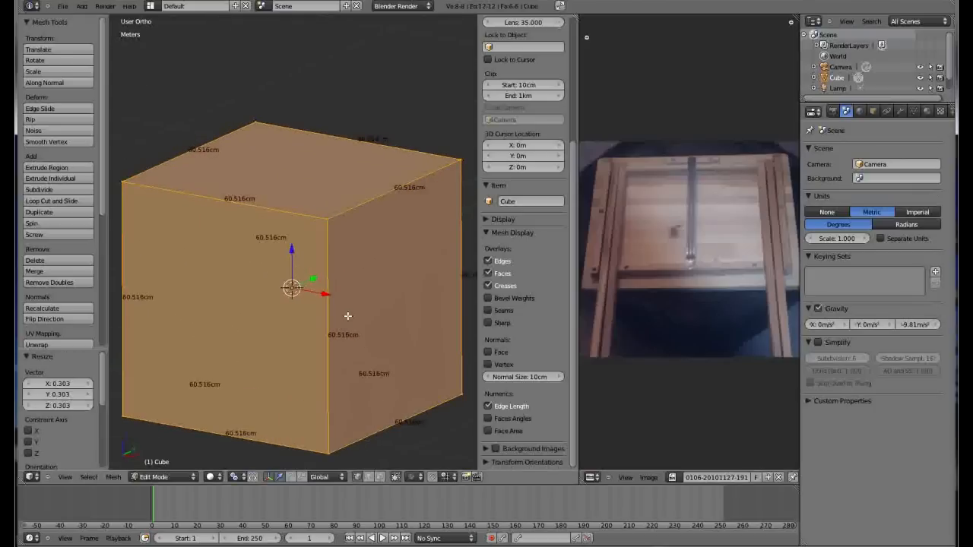
key(ctrl+Up)
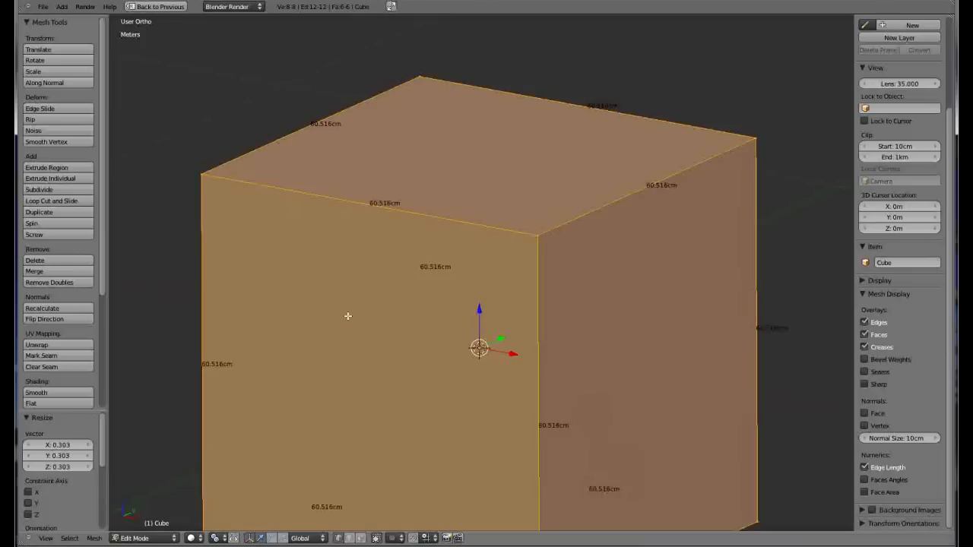
scroll(357, 320, down, 3)
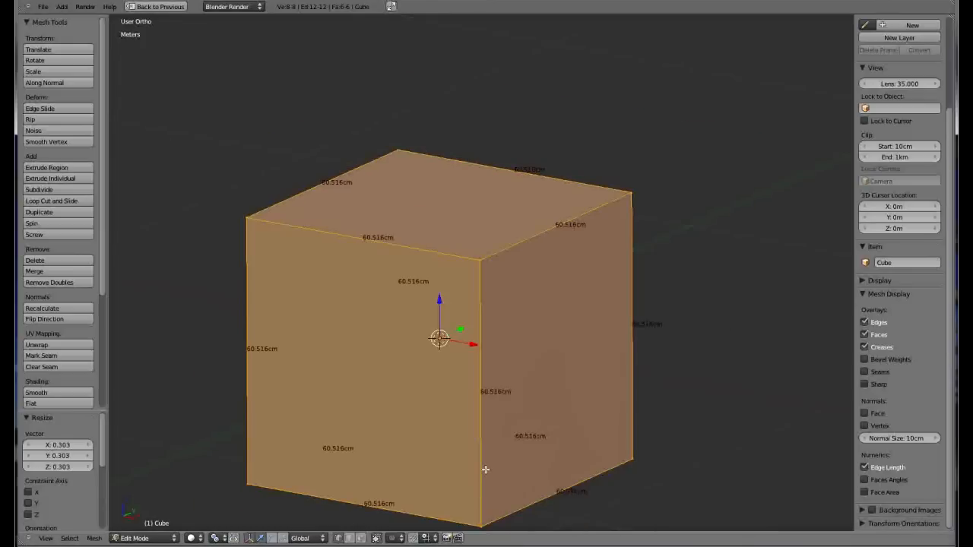
scroll(482, 469, down, 1)
scroll(484, 523, up, 2)
scroll(547, 322, up, 1)
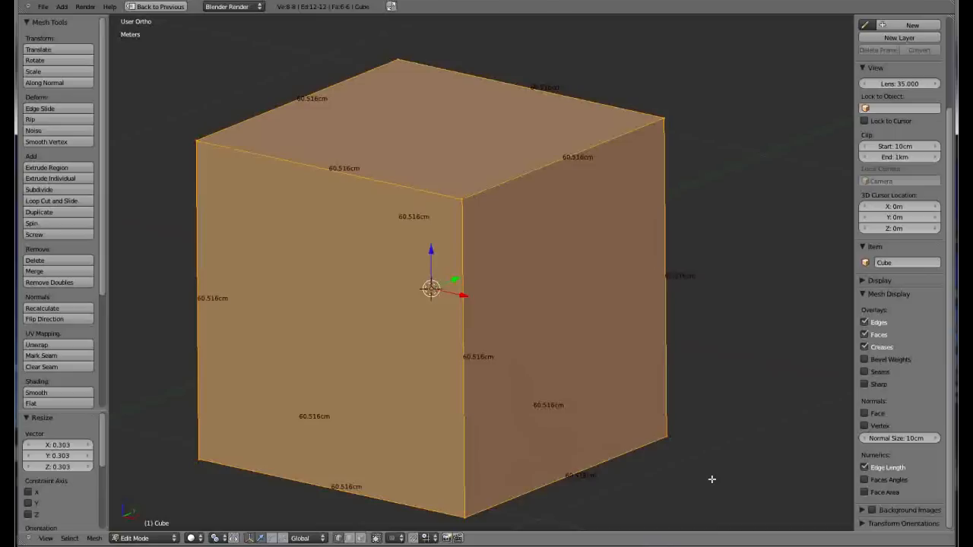
Step: Flatten the cube along Z to about 2.4 cm thick and narrow it along Y to about 13.4 cm
key(s)
key(z)
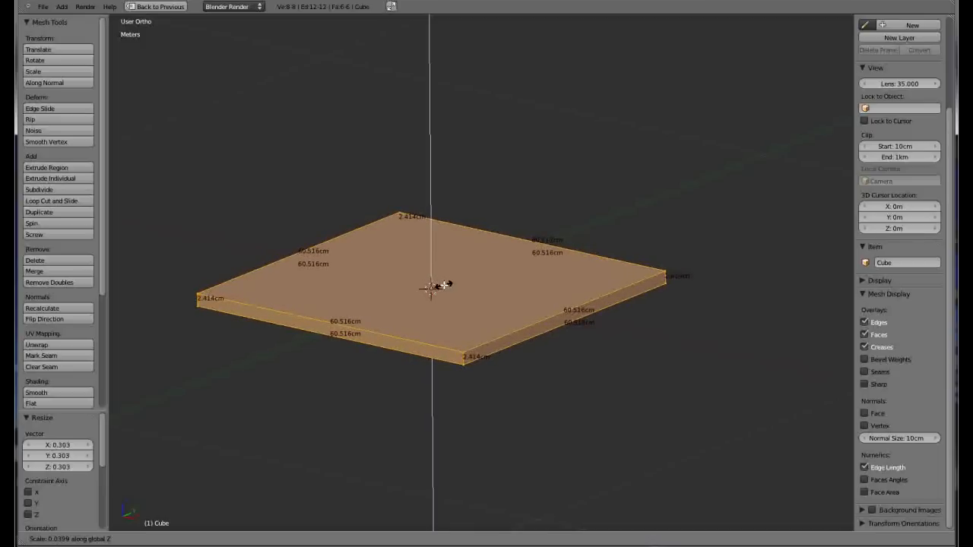
click(444, 285)
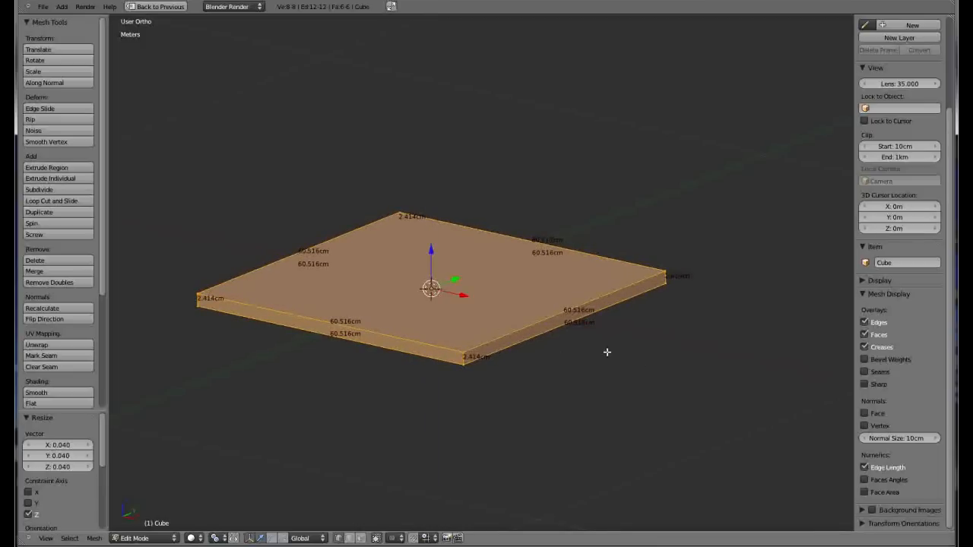
key(s)
key(y)
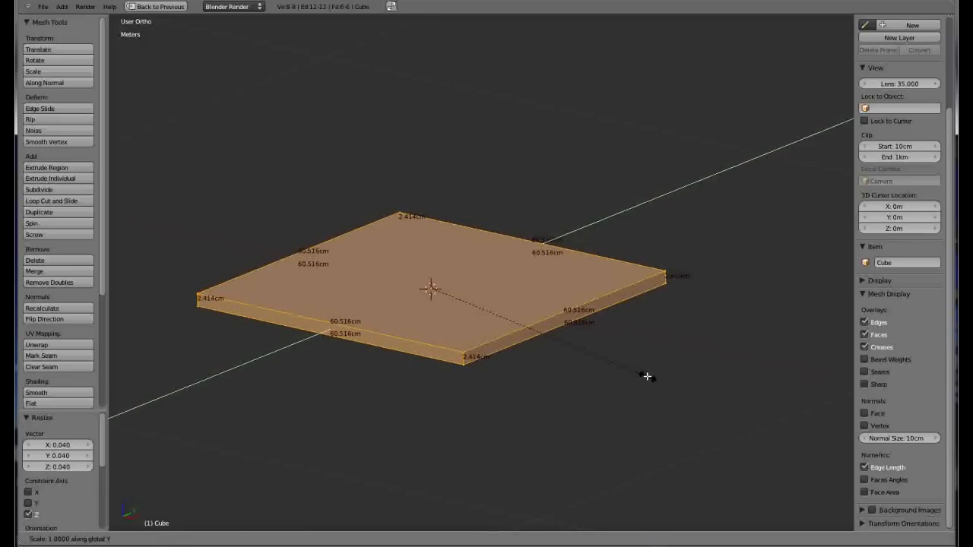
click(482, 295)
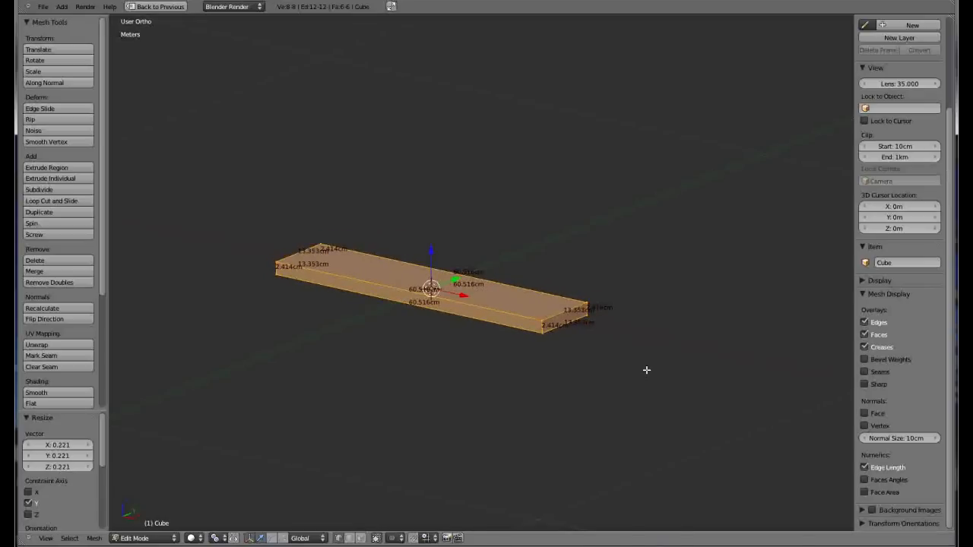
Step: Restore the multi-editor layout with the reference photo and narrow the board along Y to about 9.8 cm wide
key(ctrl+Up)
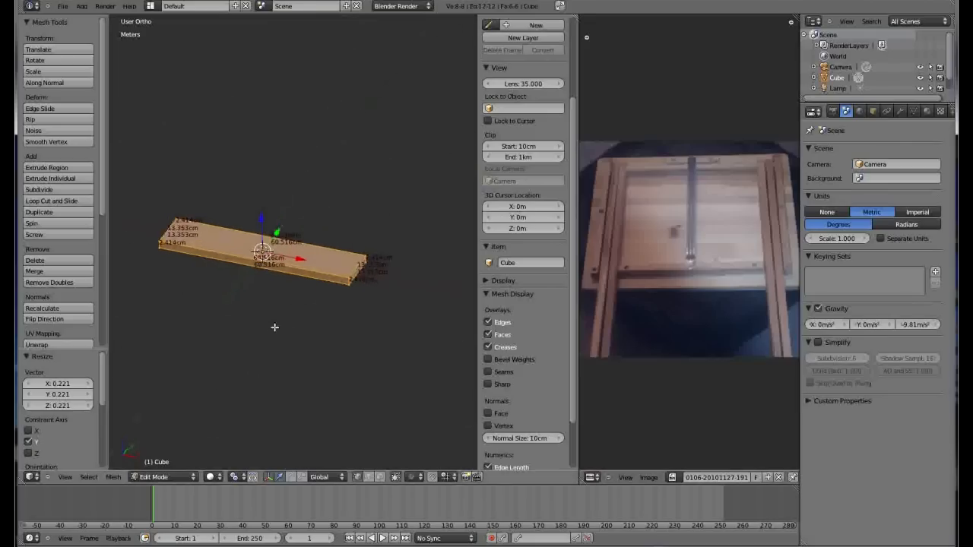
middle_drag(274, 327, 272, 373)
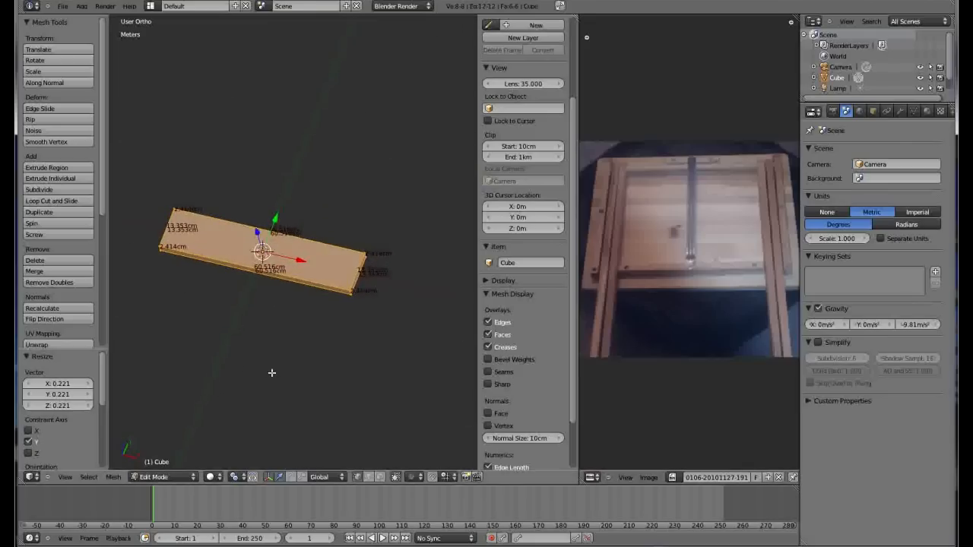
scroll(372, 296, up, 1)
key(s)
key(y)
click(366, 304)
mouse_move(303, 298)
middle_down()
mouse_move(386, 302)
mouse_move(271, 289)
mouse_move(321, 292)
middle_up()
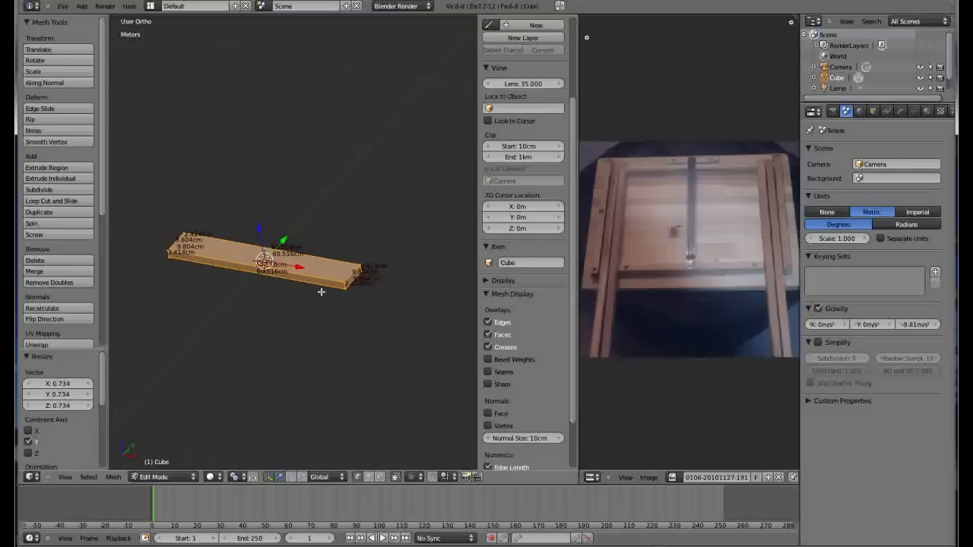
scroll(321, 291, up, 2)
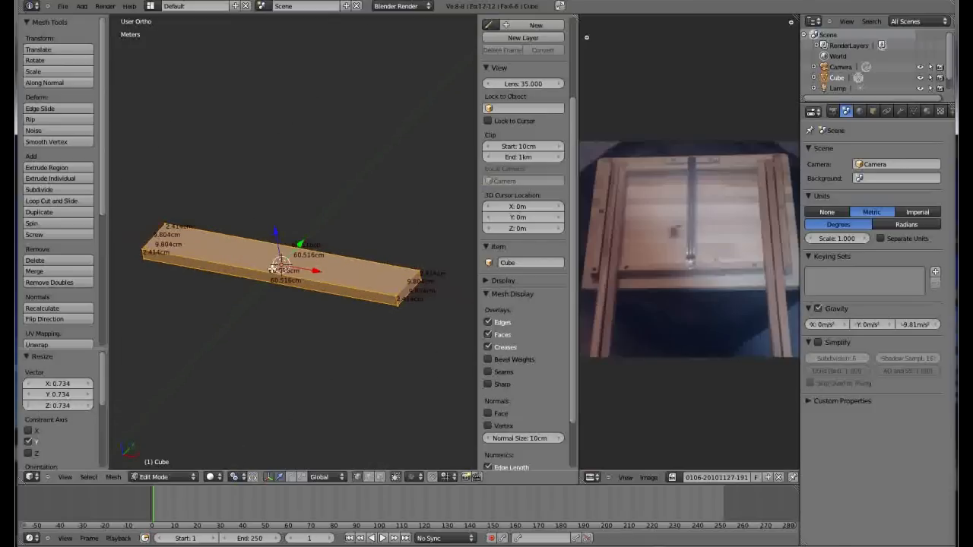
key(Tab)
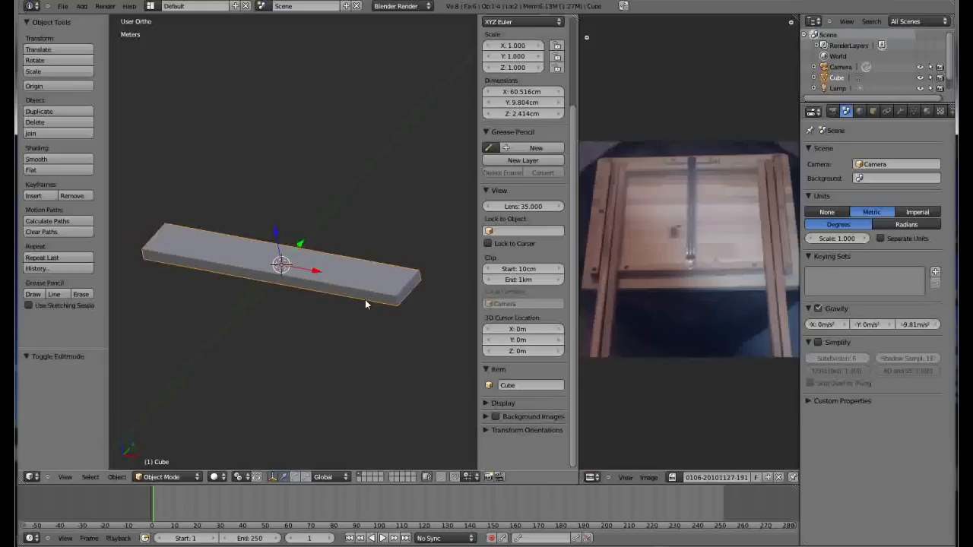
key(Tab)
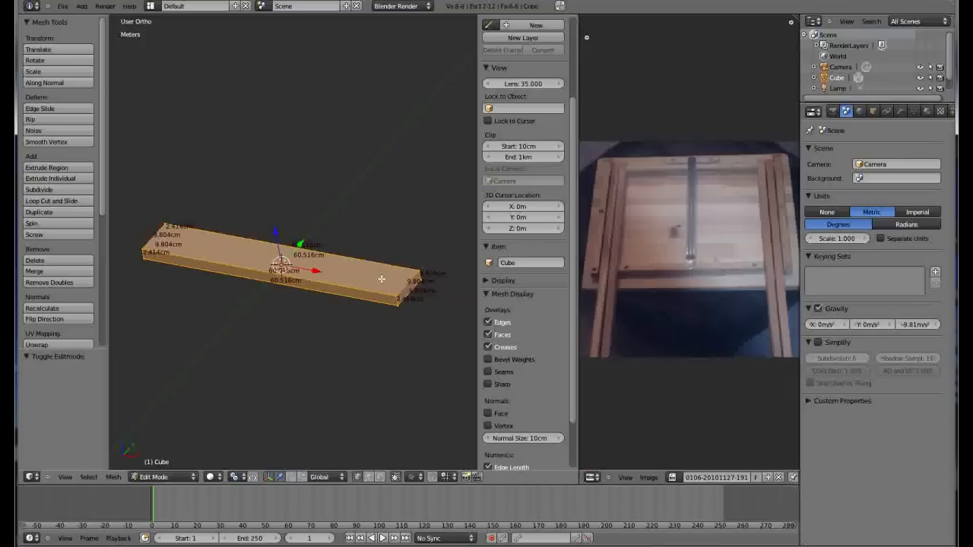
middle_drag(382, 279, 381, 287)
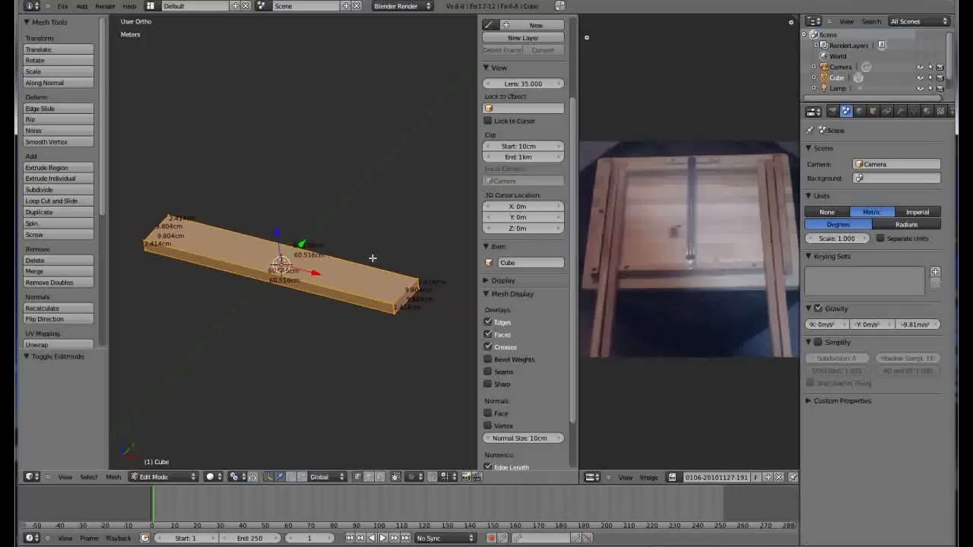
middle_drag(356, 281, 307, 301)
Step: Return to Object Mode, hide the 3D view's properties and show the board from the top in orthographic view
key(Tab)
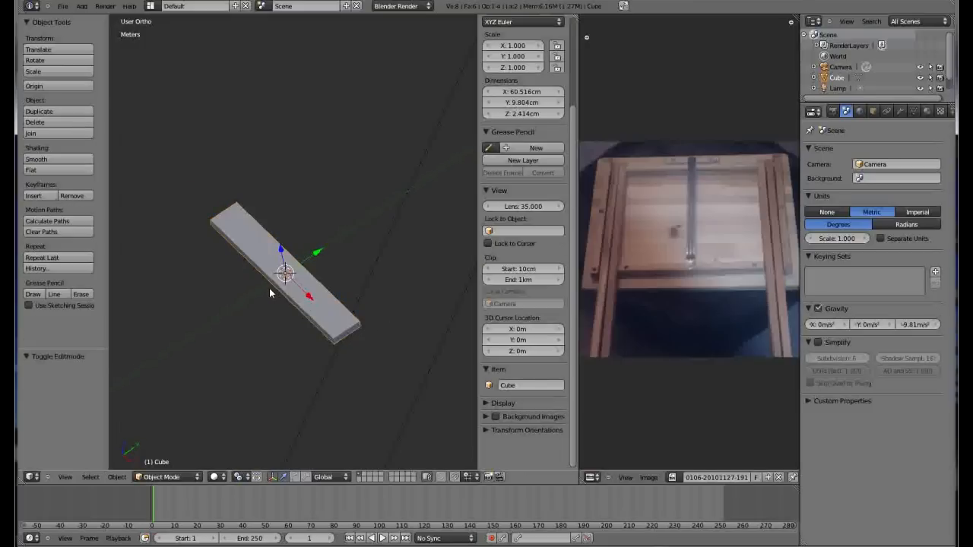
key(KP_7)
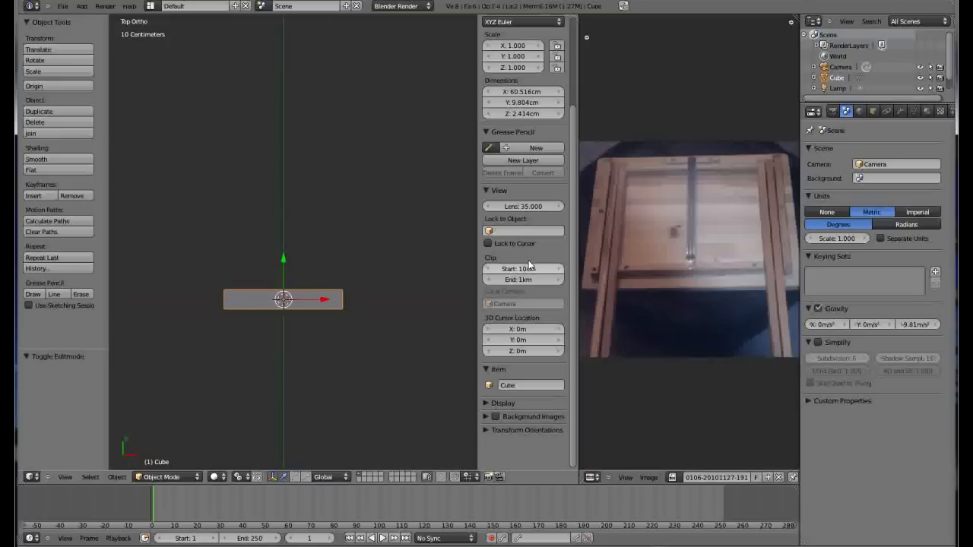
key(n)
scroll(346, 317, up, 2)
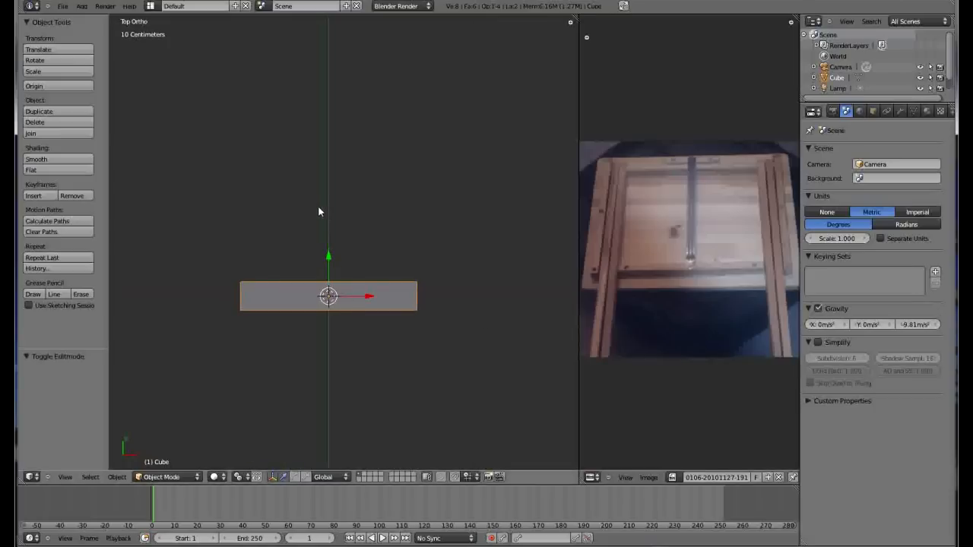
scroll(319, 211, up, 2)
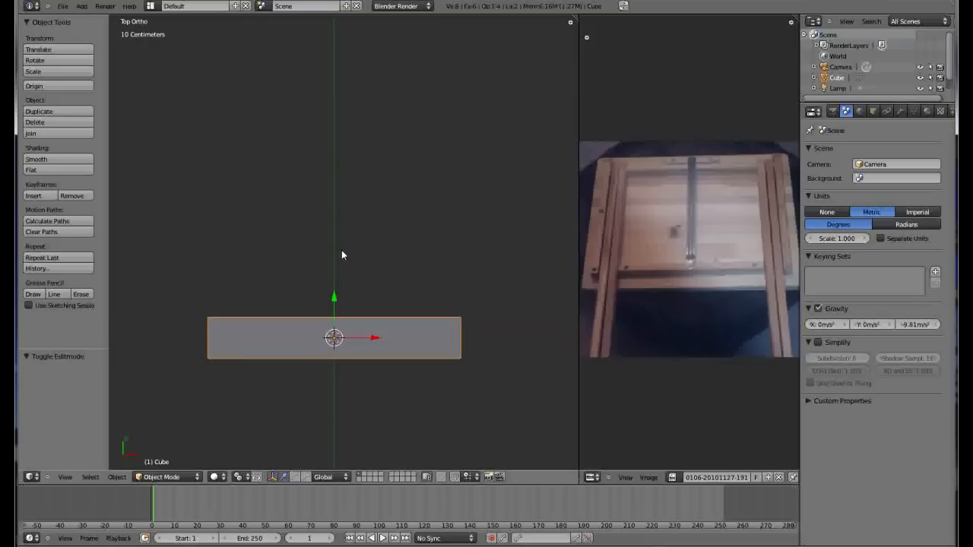
key(KP_5)
key(KP_5)
scroll(353, 242, down, 3)
scroll(353, 241, down, 10)
scroll(359, 203, up, 8)
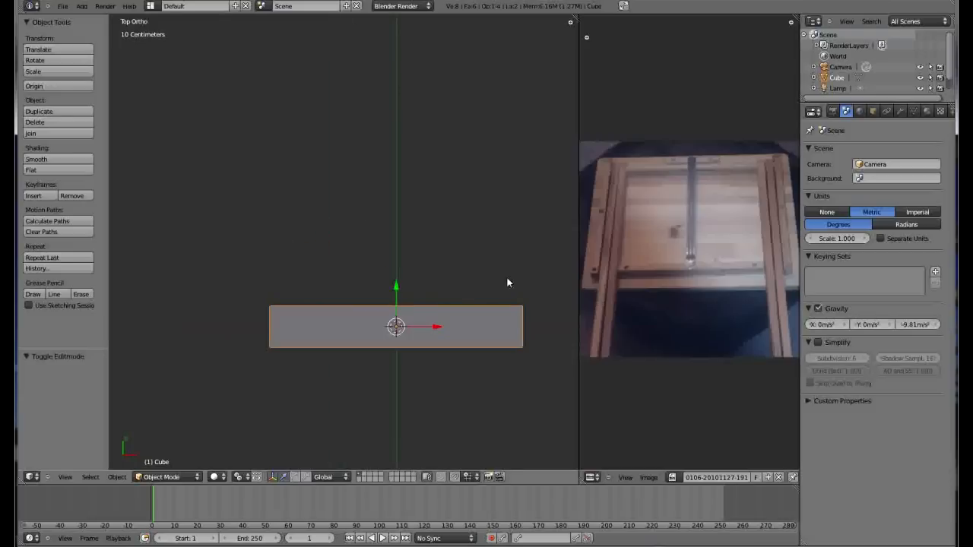
scroll(545, 323, up, 2)
scroll(392, 267, down, 3)
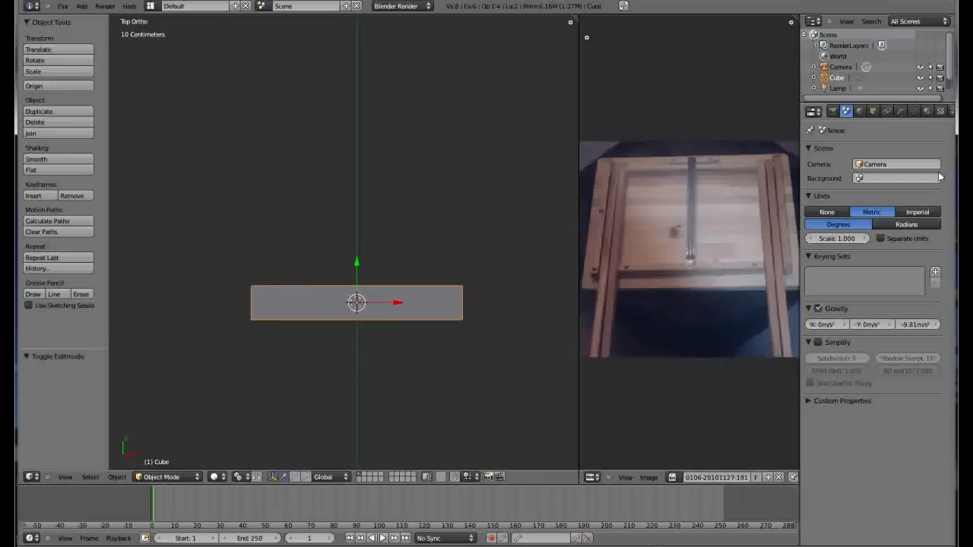
Step: Add an Array modifier to the board with a relative offset of 0 in X and 1.010 in Y
click(902, 112)
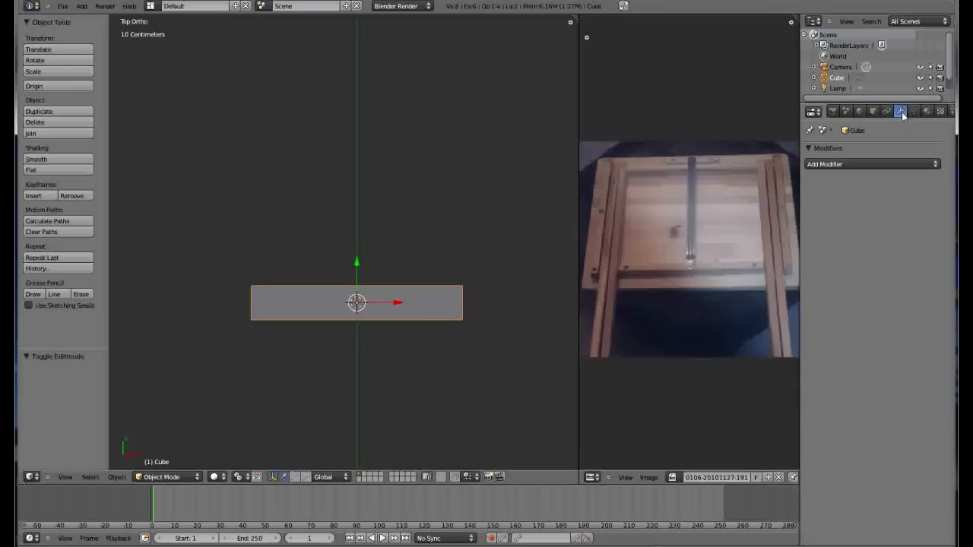
click(934, 166)
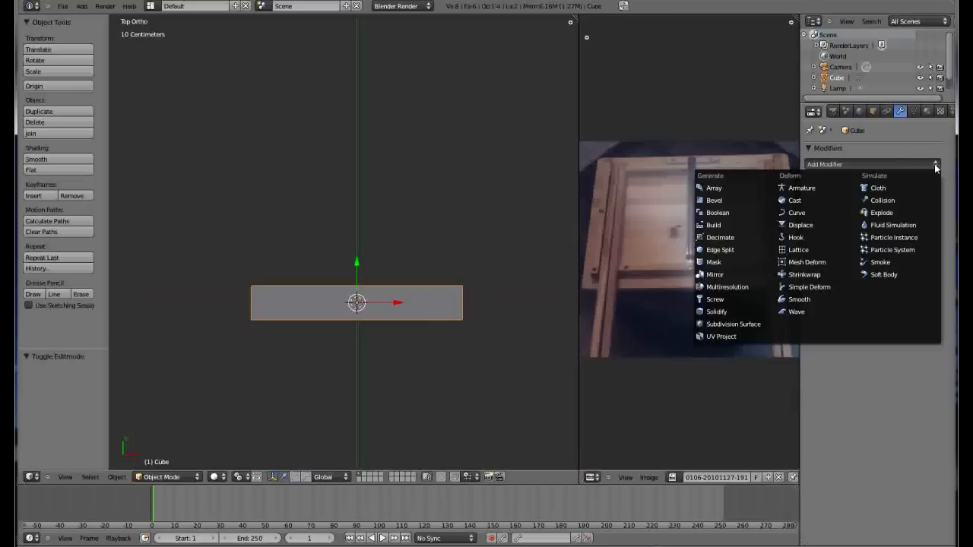
click(719, 188)
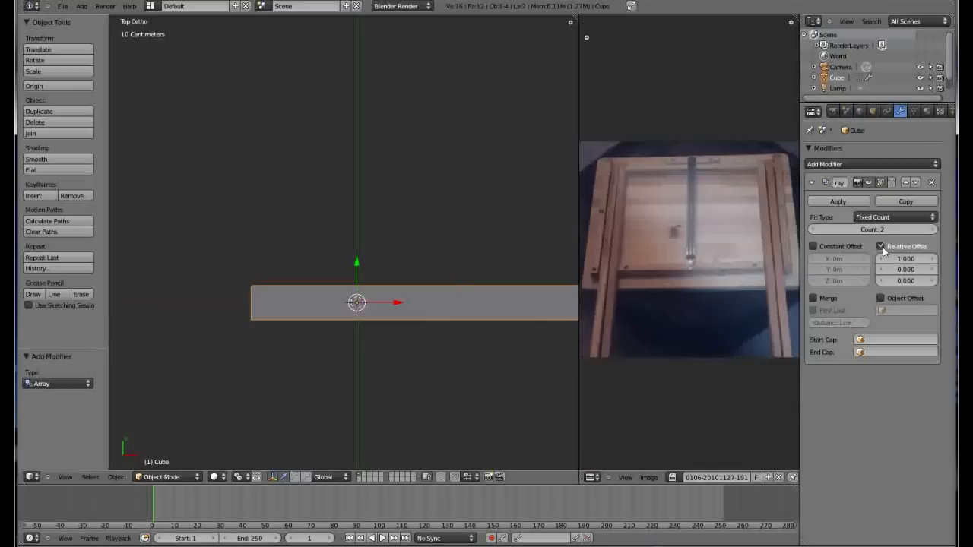
click(906, 260)
text(0)
key(Return)
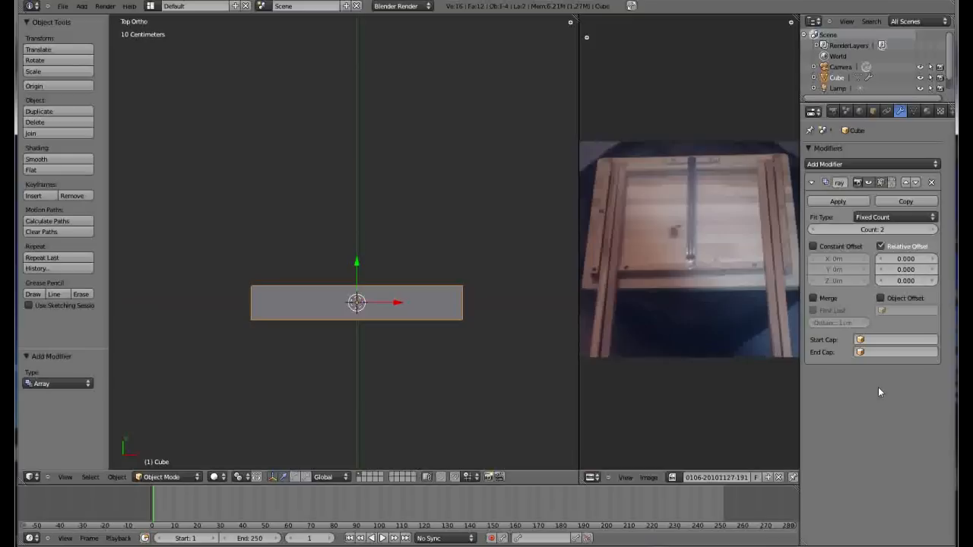
drag(903, 270, 905, 267)
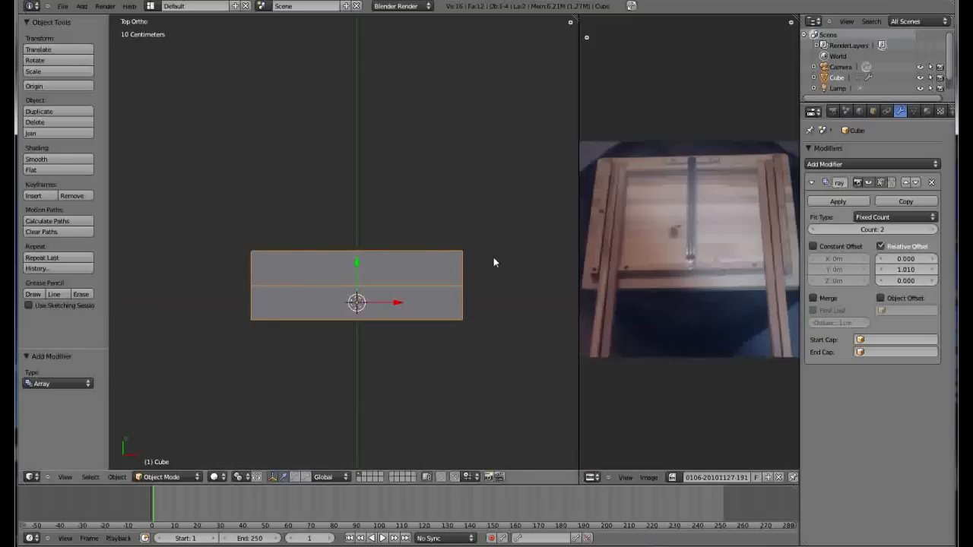
scroll(389, 303, up, 10)
scroll(422, 294, down, 5)
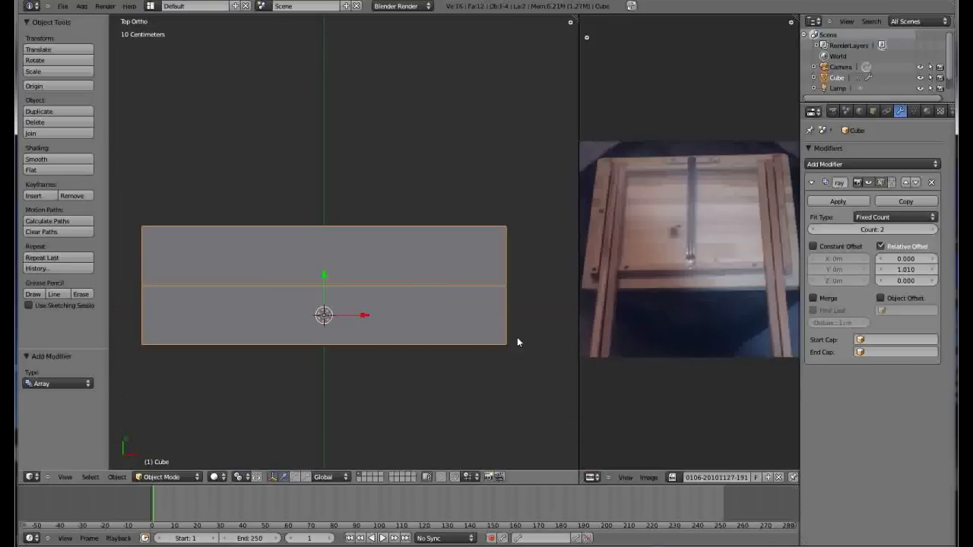
Step: Set the array's count to 6 to form the tabletop and inspect its boards at an angle
click(934, 230)
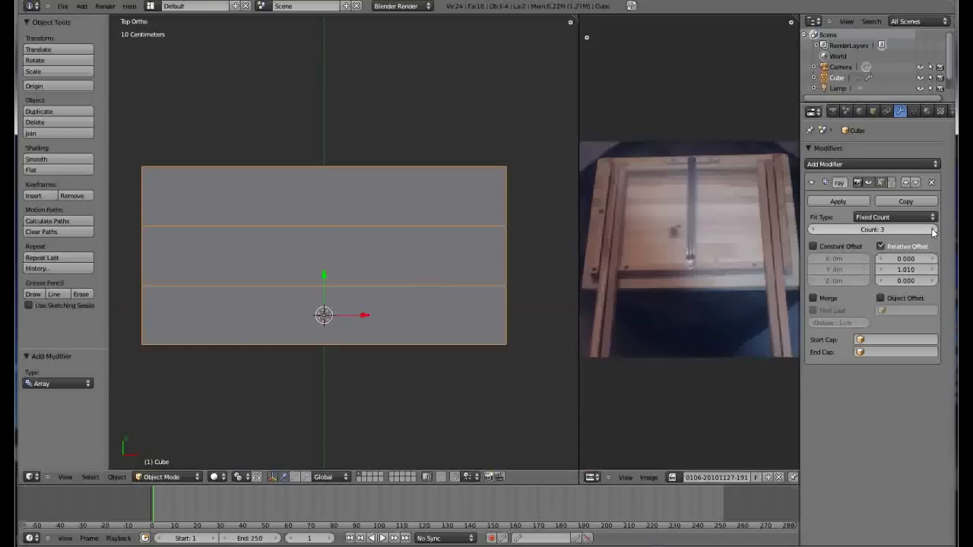
click(933, 231)
click(934, 230)
click(934, 230)
scroll(406, 284, down, 4)
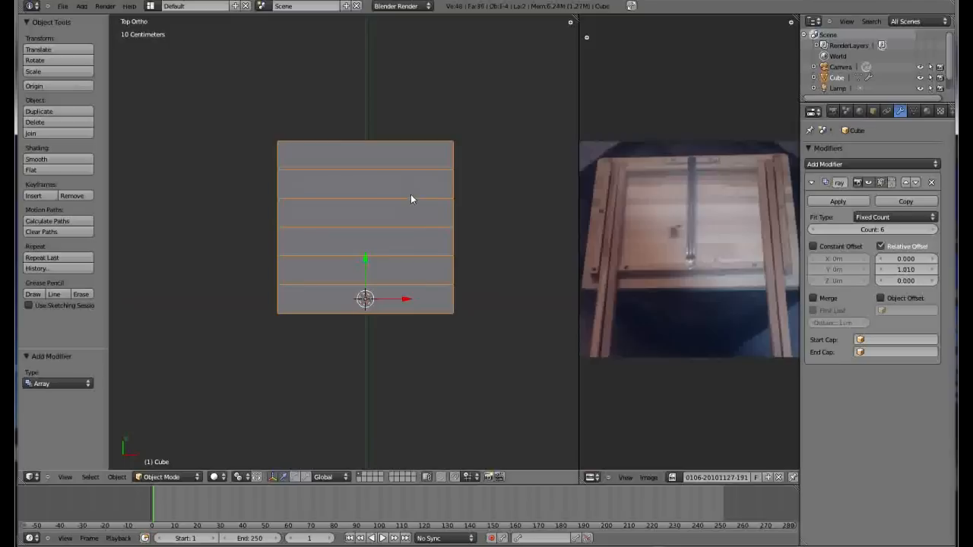
middle_drag(428, 326, 388, 261)
middle_drag(323, 370, 313, 328)
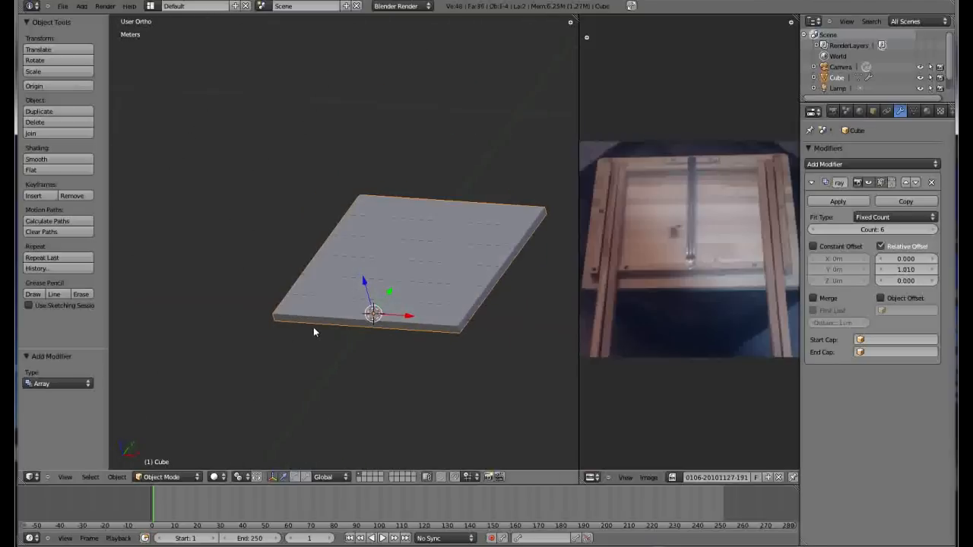
scroll(525, 285, up, 2)
middle_drag(524, 270, 535, 288)
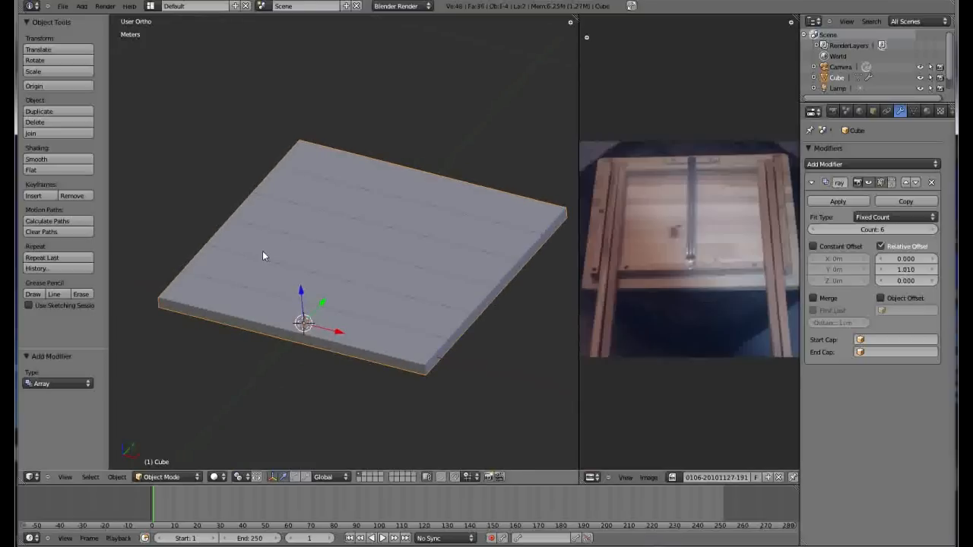
Step: Try to set the tabletop's origin to its geometry with the Array modifier still unapplied
click(59, 85)
click(63, 98)
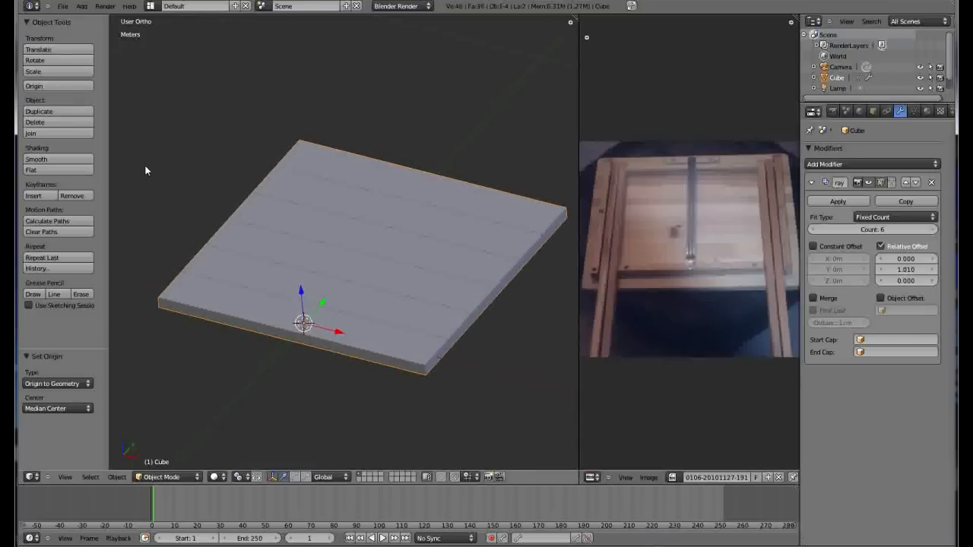
middle_drag(343, 297, 347, 279)
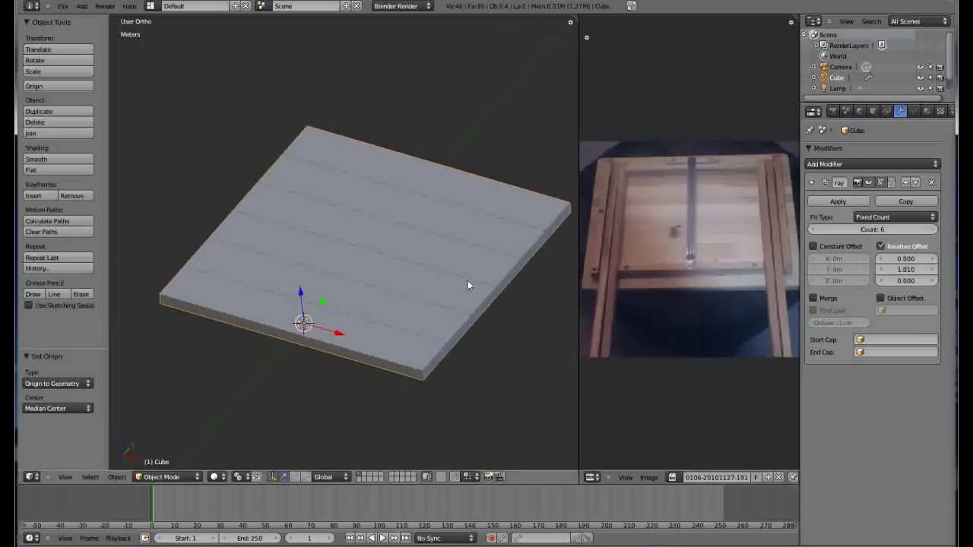
Step: Apply the Array modifier and set the tabletop's origin to its geometry
click(839, 200)
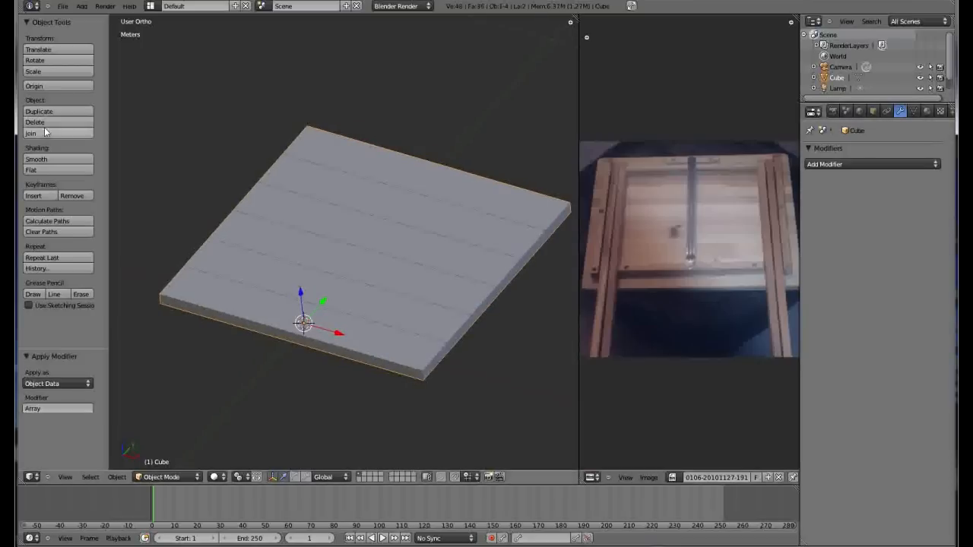
click(44, 86)
click(46, 88)
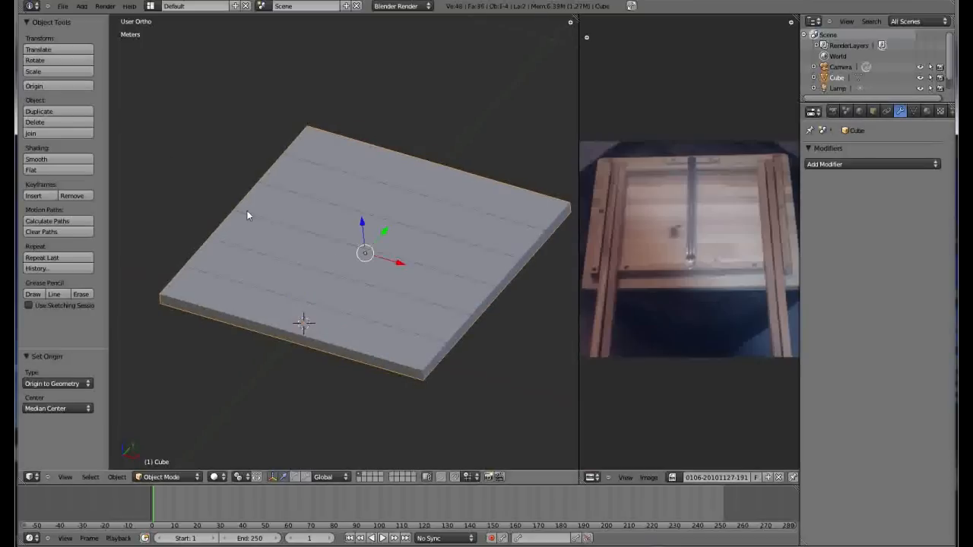
middle_drag(420, 300, 414, 311)
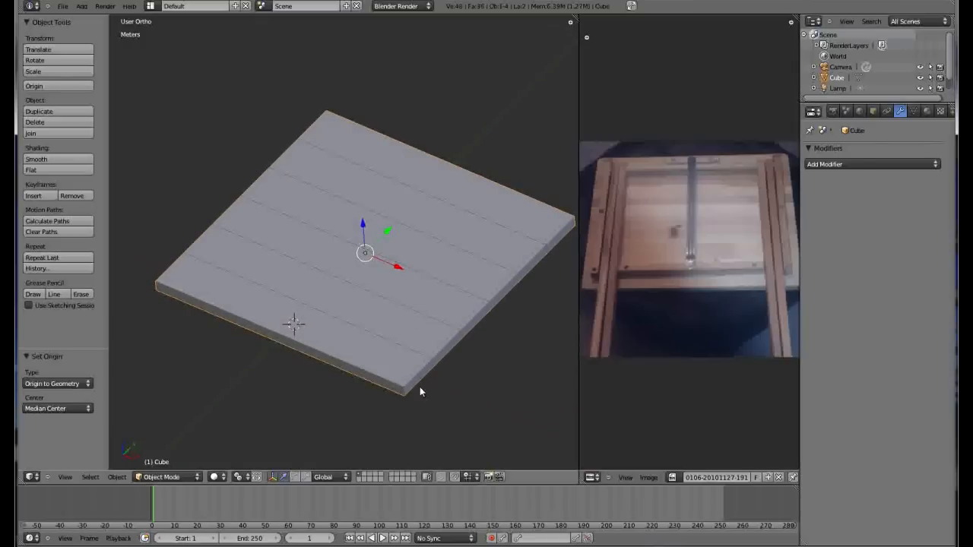
scroll(414, 377, up, 1)
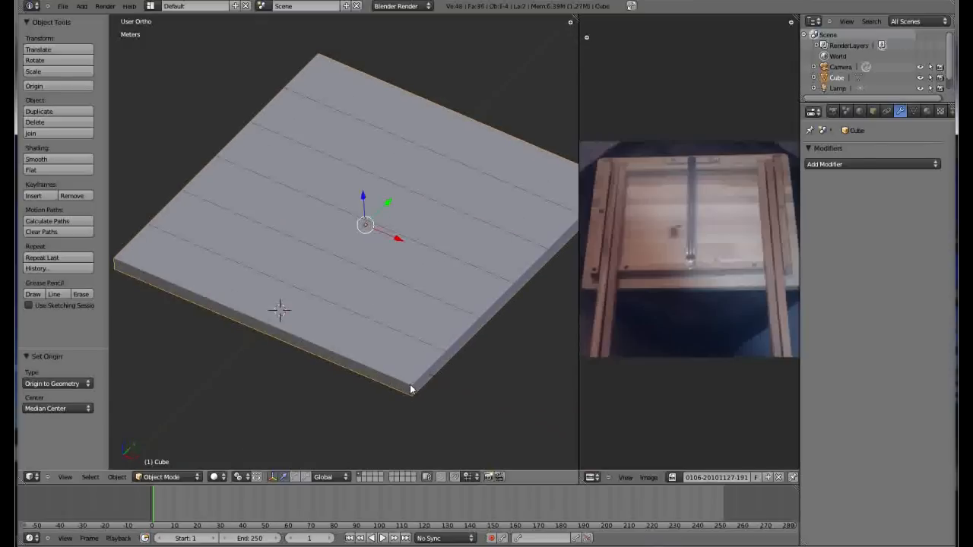
Step: Turn off the edge length labels on the tabletop mesh in Edit Mode
key(Tab)
scroll(410, 357, down, 2)
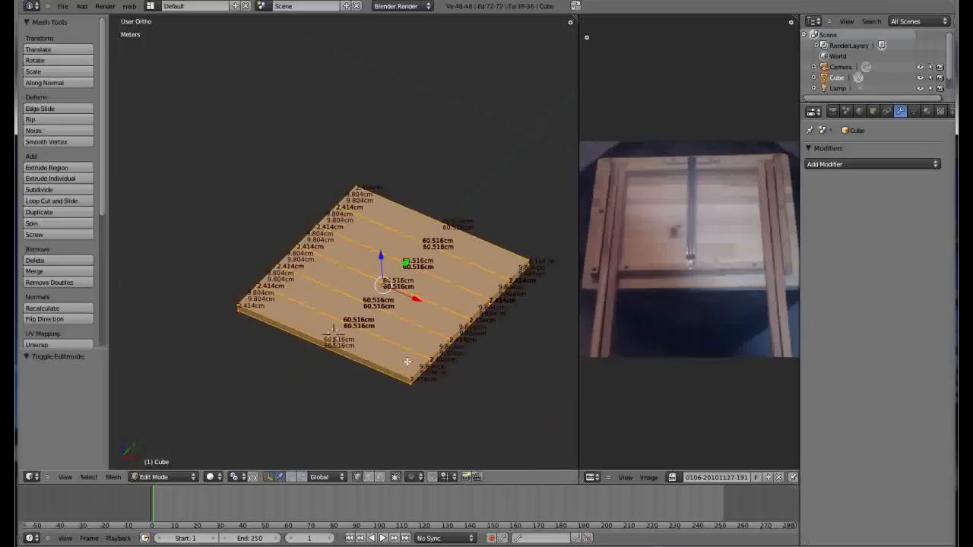
key(n)
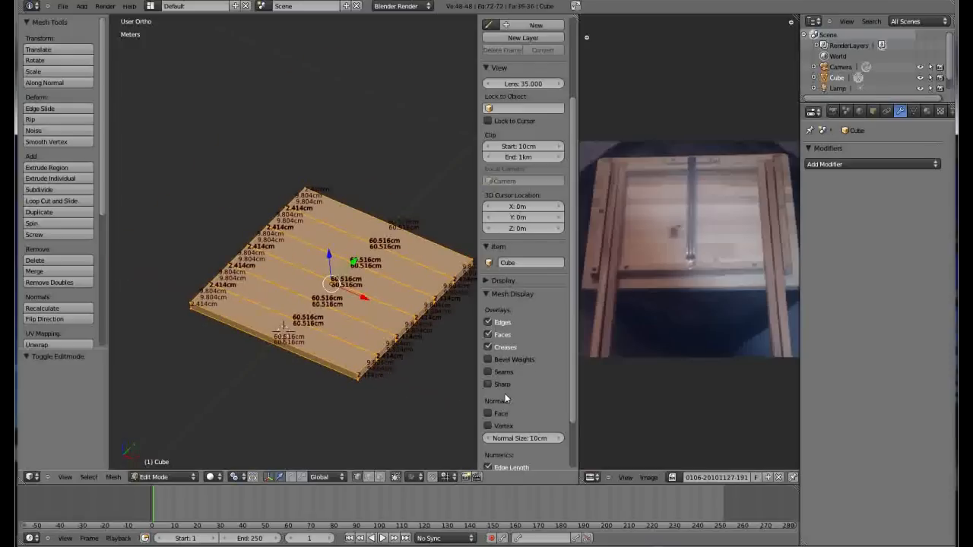
click(489, 334)
scroll(577, 387, down, 3)
click(487, 409)
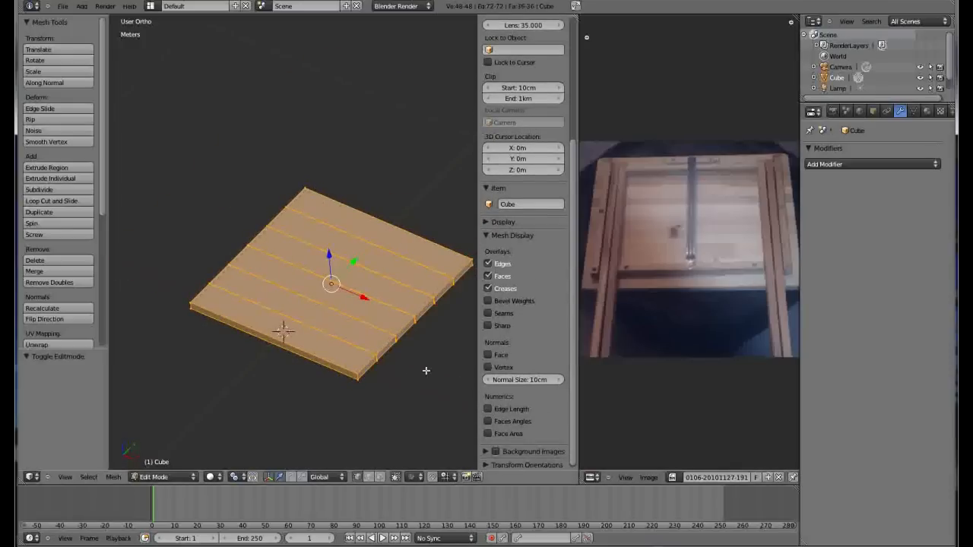
scroll(403, 338, up, 2)
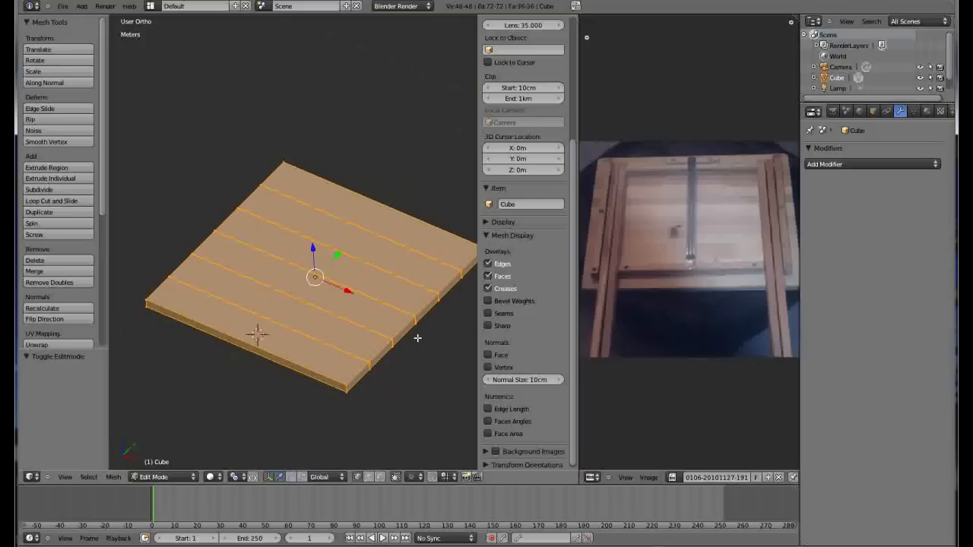
Step: In top wireframe view, add a lengthwise loop cut to the frontmost board, slid close to the tabletop's front edge
key(KP_7)
scroll(400, 339, down, 4)
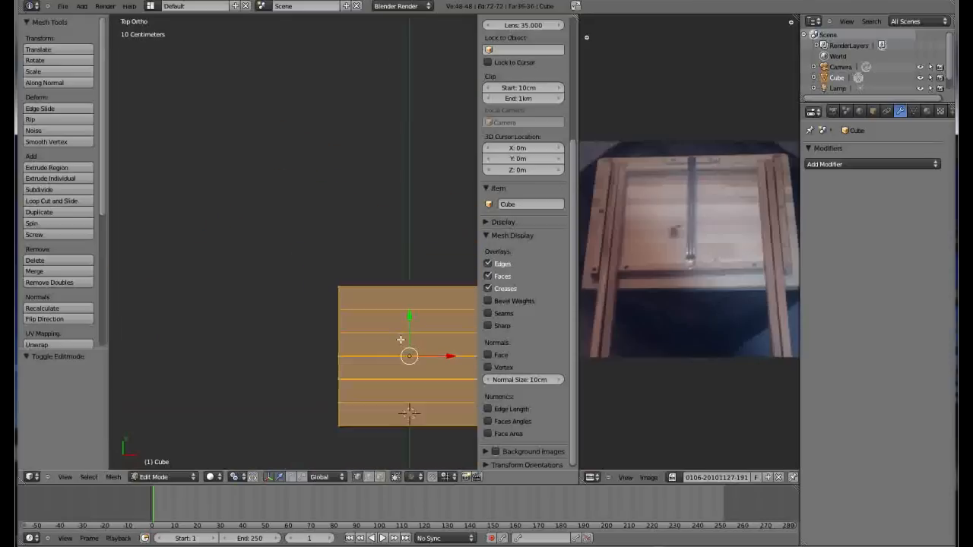
scroll(471, 398, up, 4)
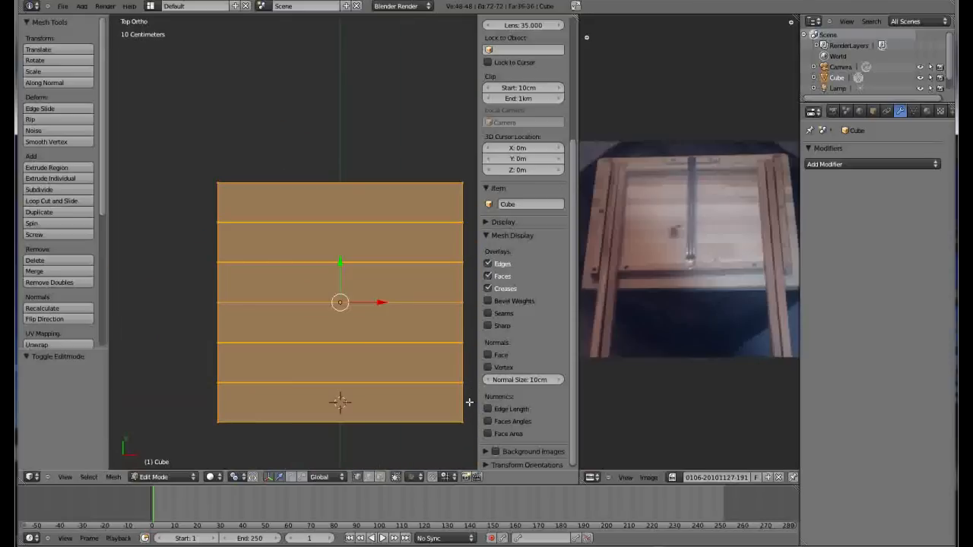
key(n)
scroll(533, 437, up, 1)
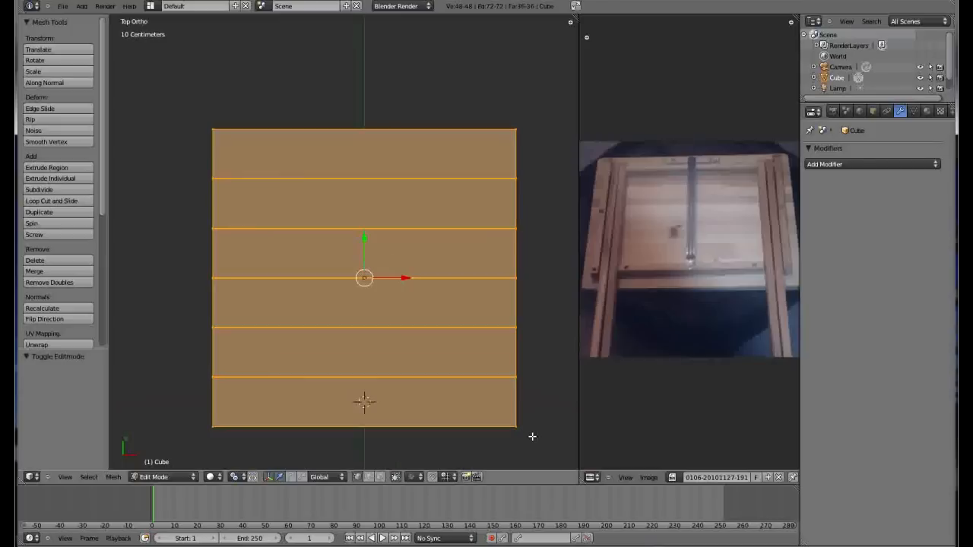
key(z)
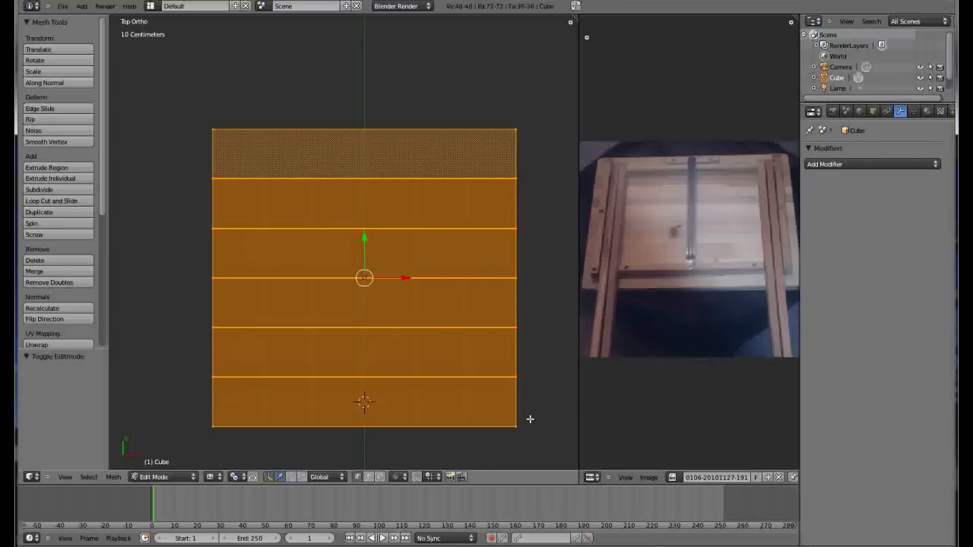
key(a)
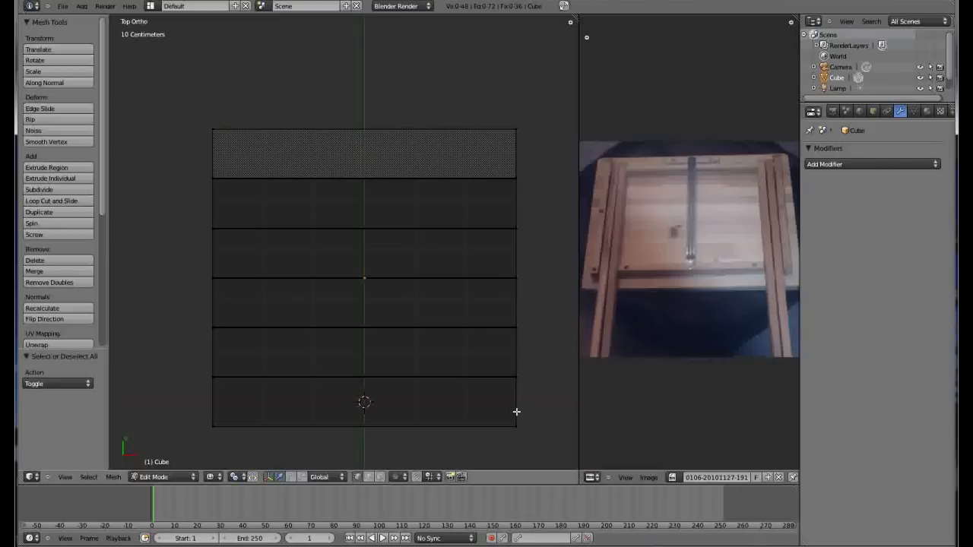
key(ctrl+r)
click(516, 411)
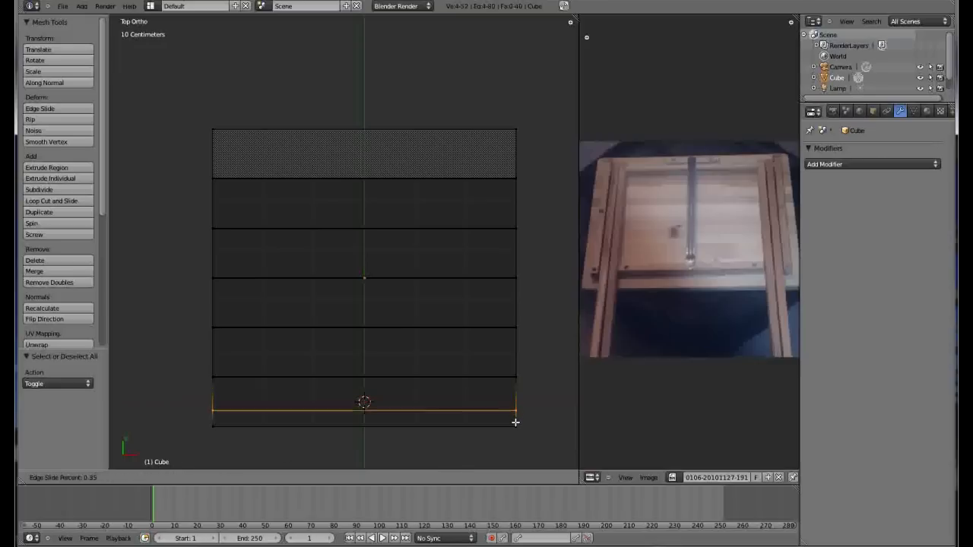
click(516, 429)
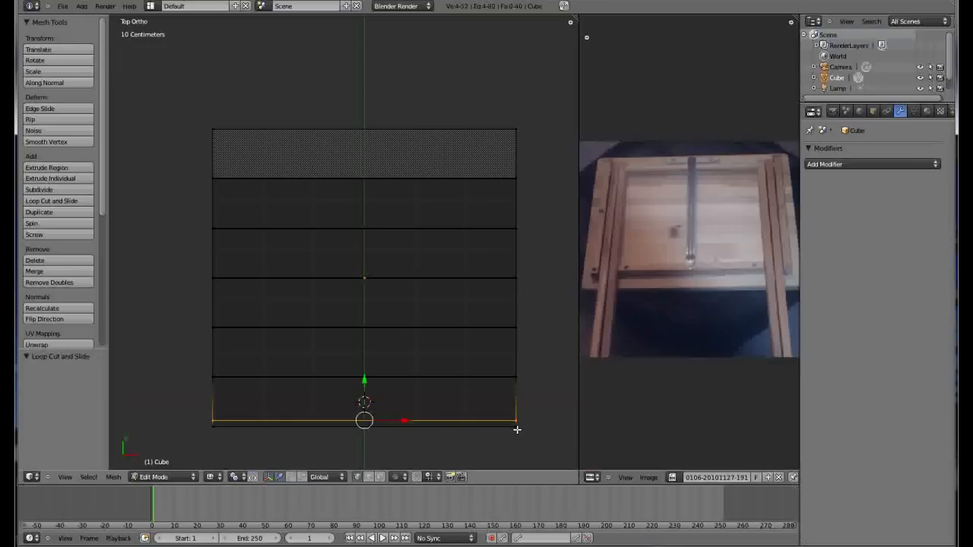
Step: Add a matching loop cut to the rearmost board, slid about 0.77 toward the tabletop's rear edge
key(ctrl+r)
click(519, 160)
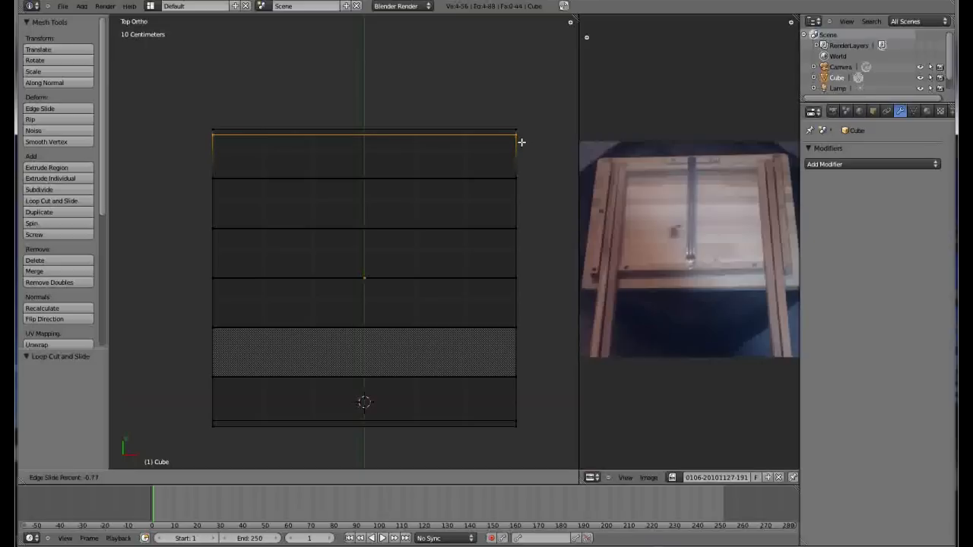
click(521, 142)
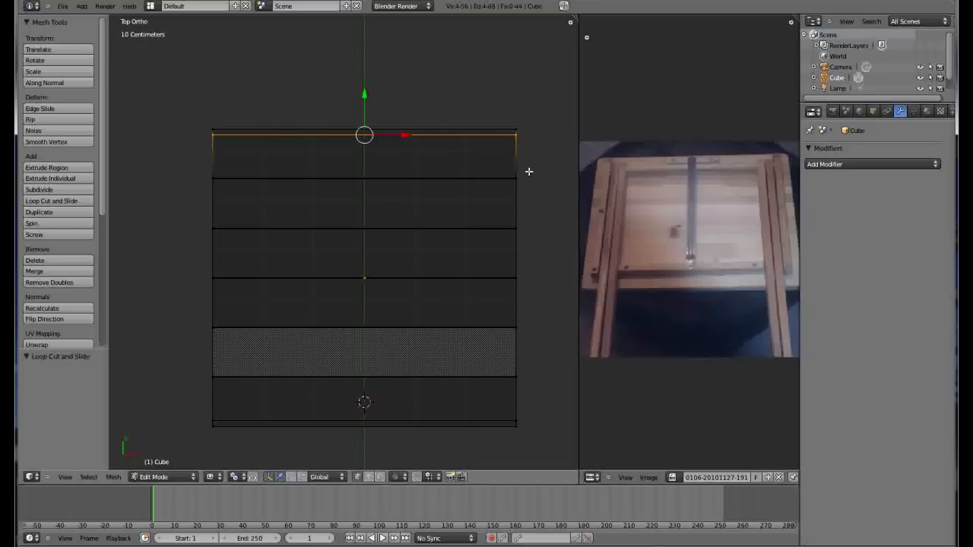
Step: Chamfer the tabletop's corners by scaling its outermost front and rear edges to about 0.968 along X, and return to solid Object Mode
key(a)
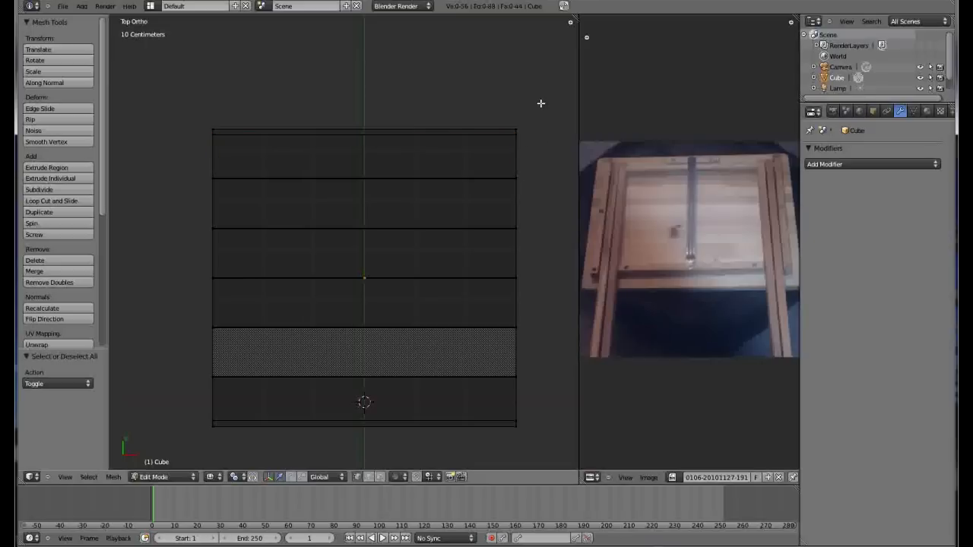
key(b)
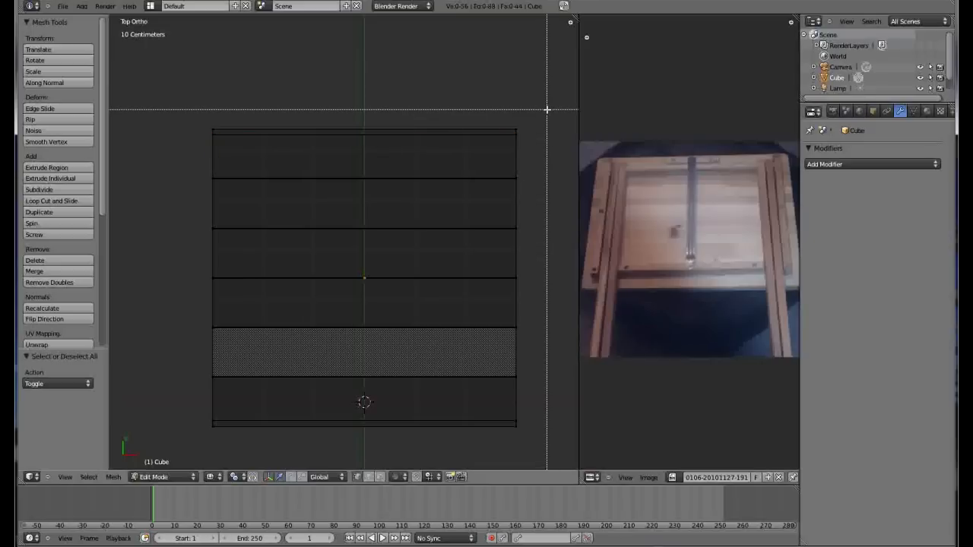
drag(547, 109, 193, 131)
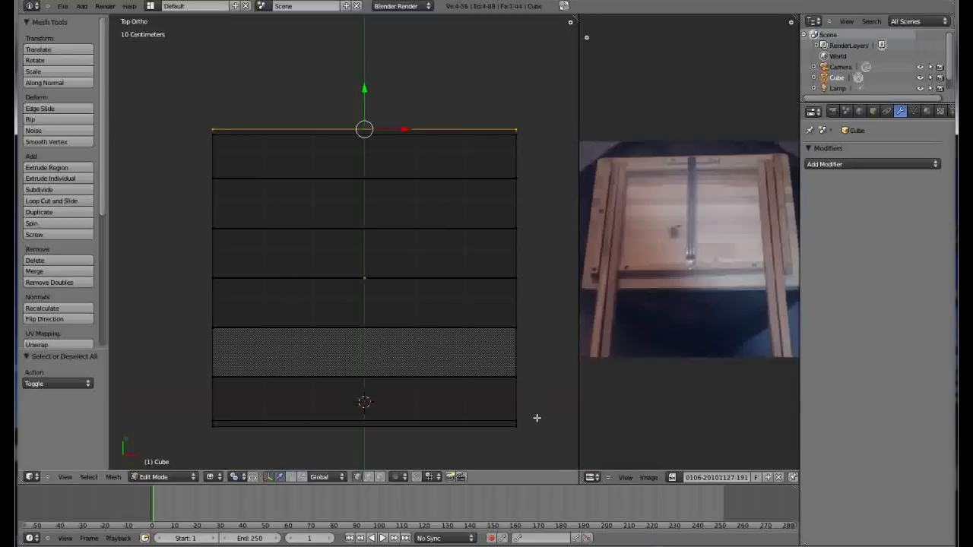
key(b)
drag(539, 423, 197, 449)
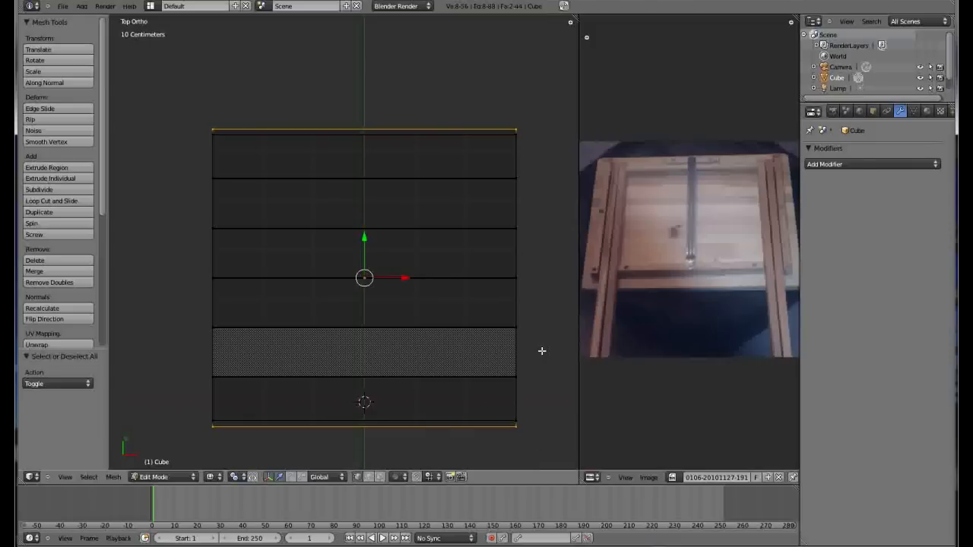
key(s)
key(x)
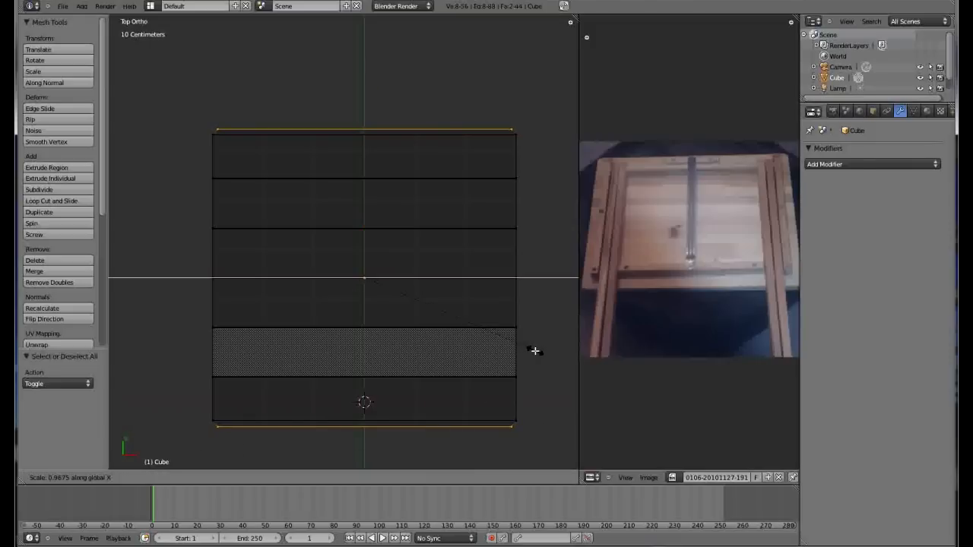
click(535, 351)
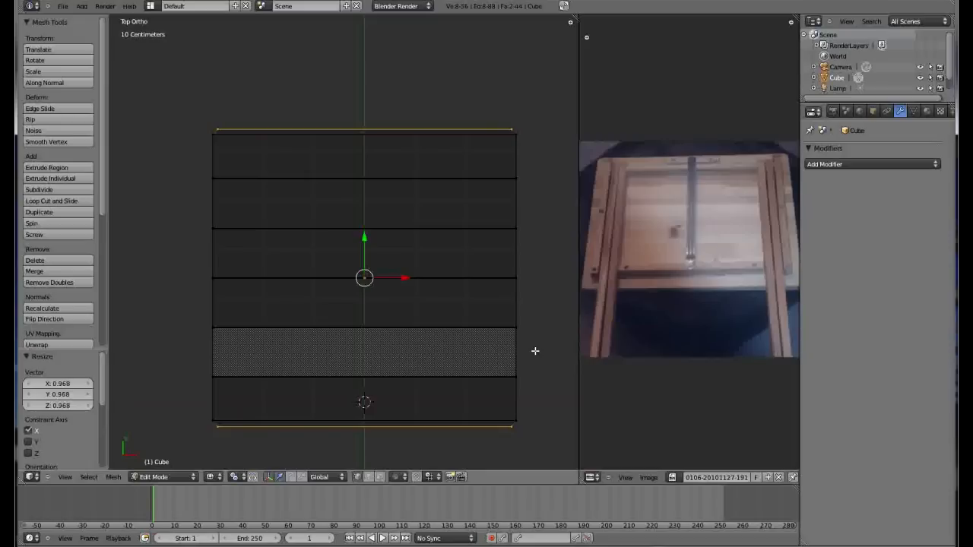
key(a)
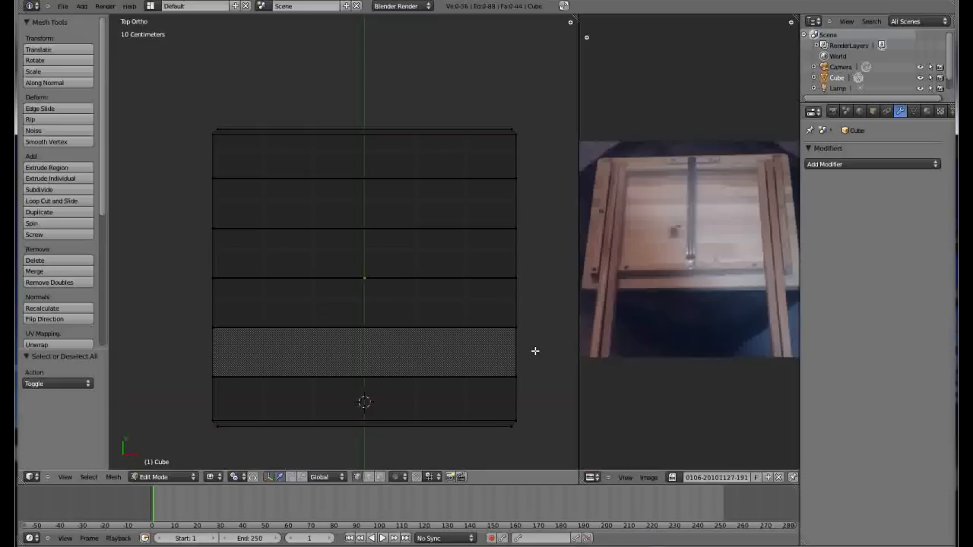
key(Tab)
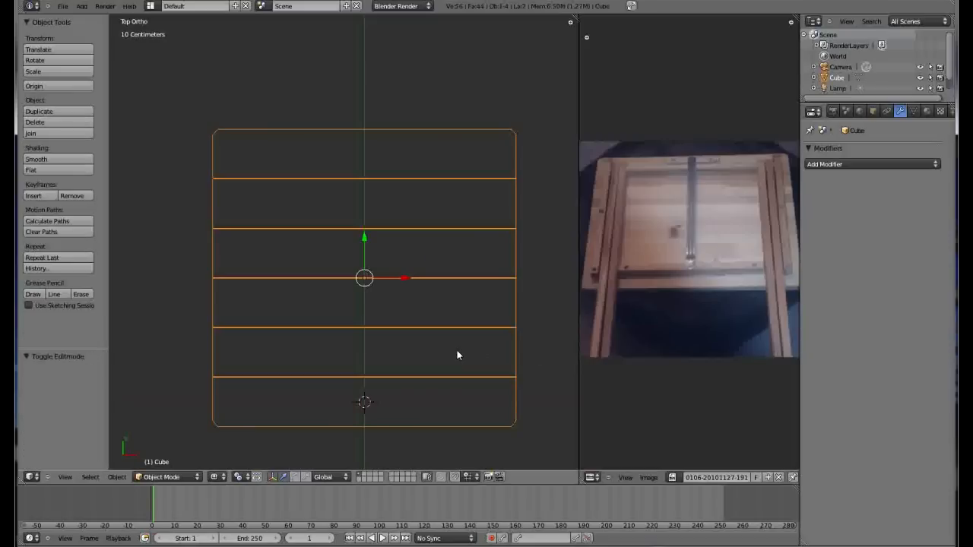
key(z)
Step: Inspect the chamfered tabletop at an angle and its size in the camera view
mouse_move(398, 413)
middle_down()
mouse_move(347, 312)
mouse_move(491, 341)
mouse_move(375, 370)
mouse_move(370, 323)
middle_up()
scroll(373, 322, down, 6)
scroll(353, 353, up, 2)
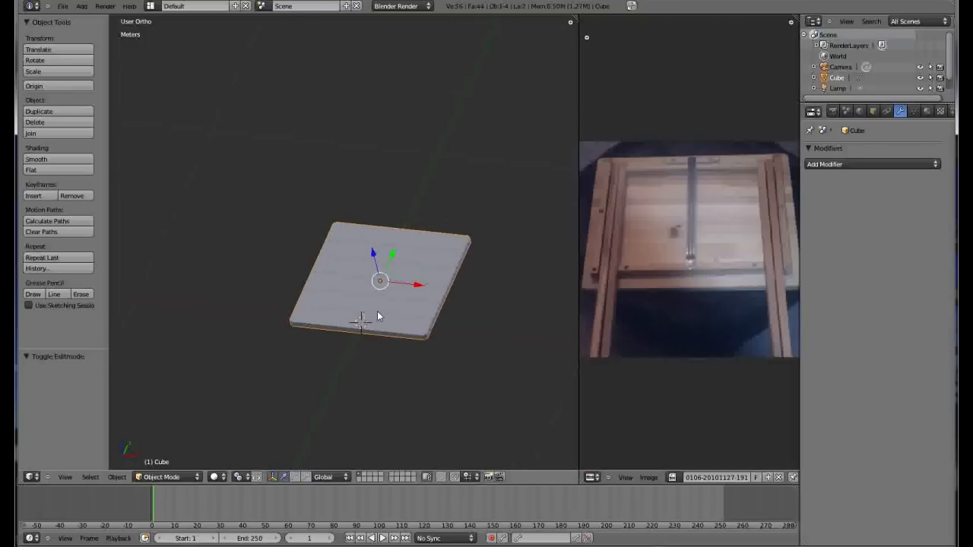
key(KP_0)
scroll(375, 263, down, 2)
scroll(360, 232, up, 3)
scroll(360, 232, down, 1)
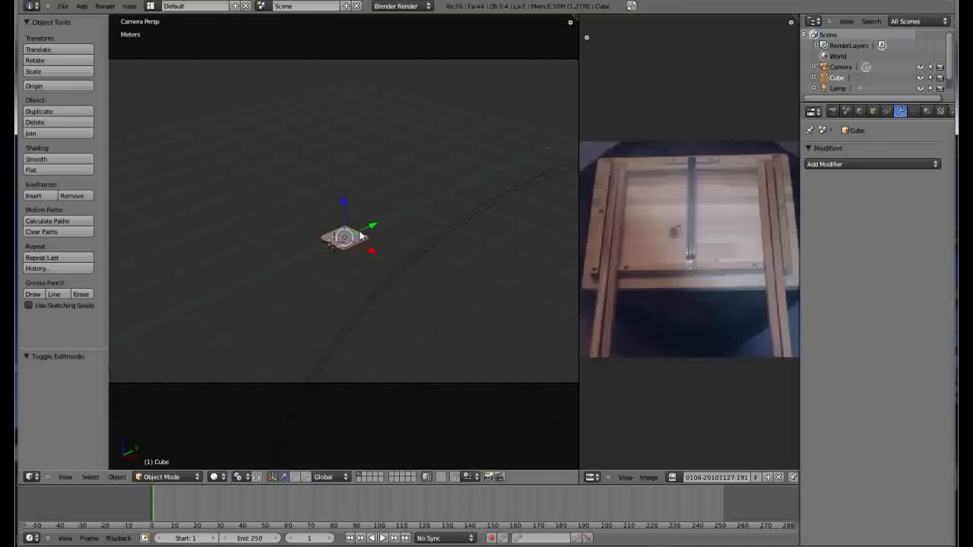
scroll(359, 232, down, 2)
scroll(360, 232, up, 2)
key(KP_0)
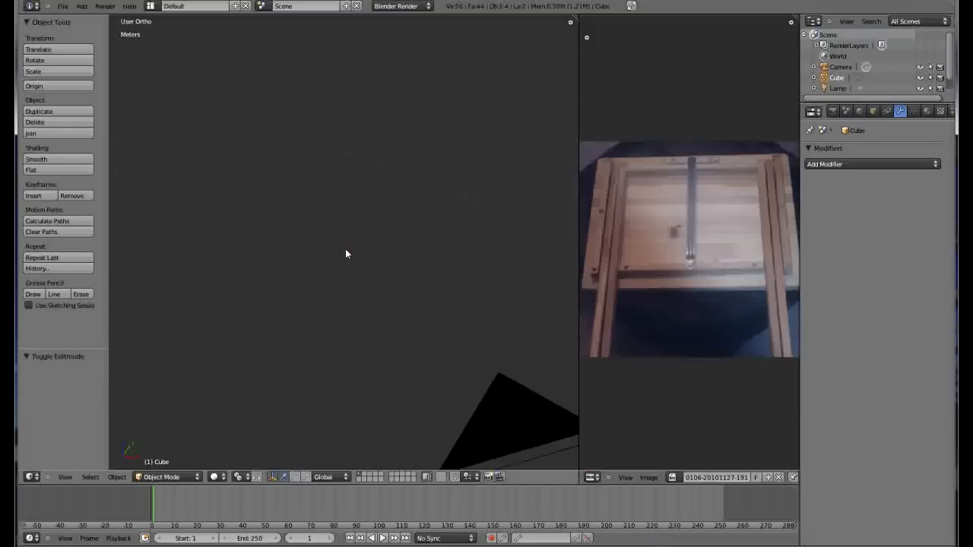
Step: Snap the 3D cursor to the selected tabletop's origin
key(KP_7)
scroll(418, 316, up, 7)
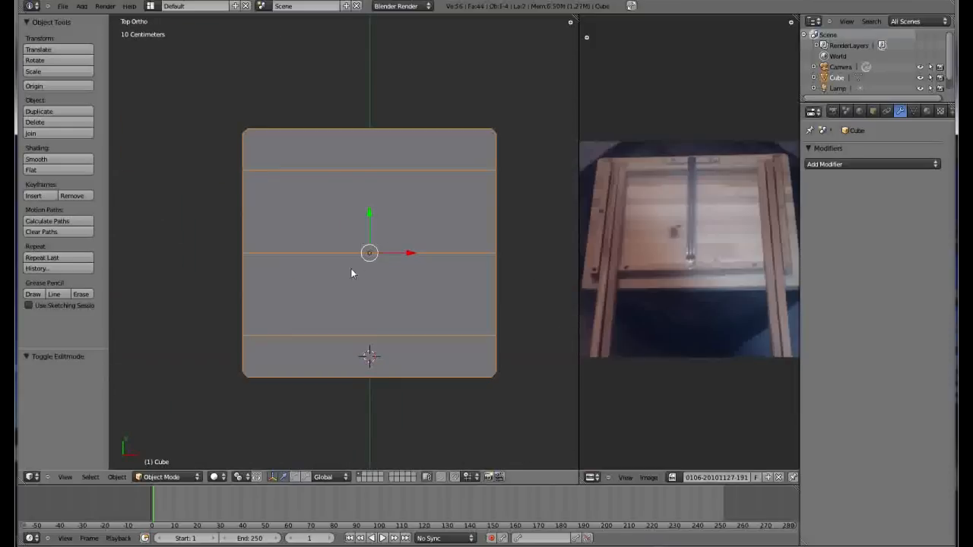
middle_drag(372, 333, 424, 262)
key(shift+s)
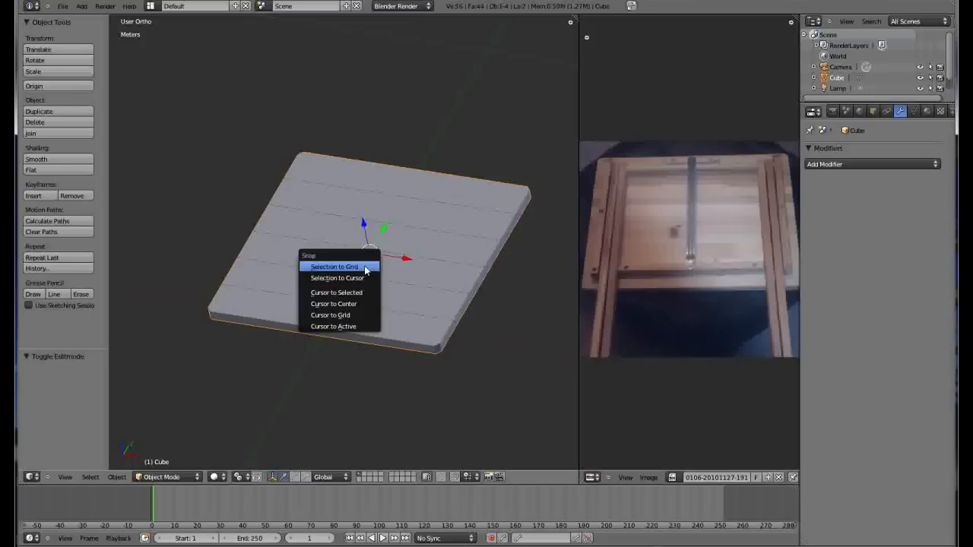
click(350, 291)
scroll(384, 265, up, 3)
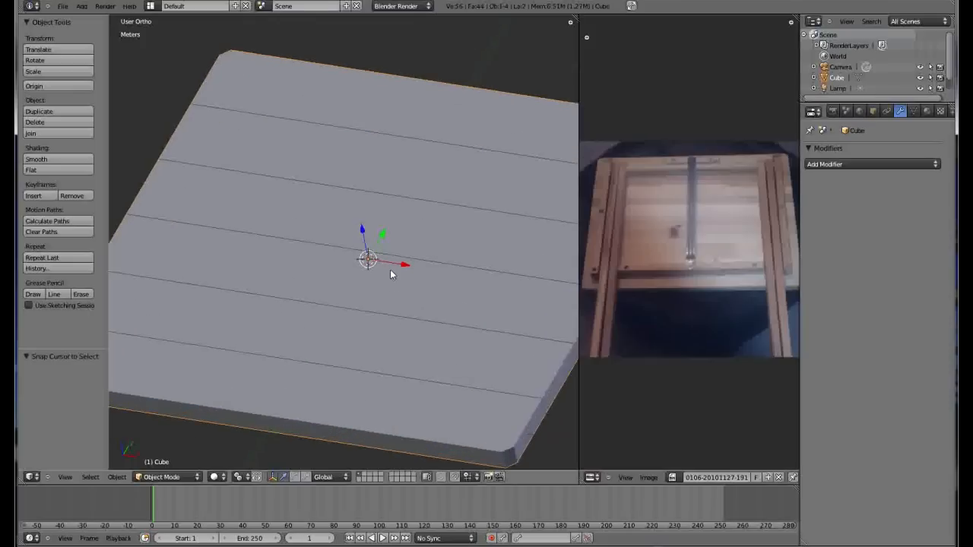
scroll(390, 270, down, 2)
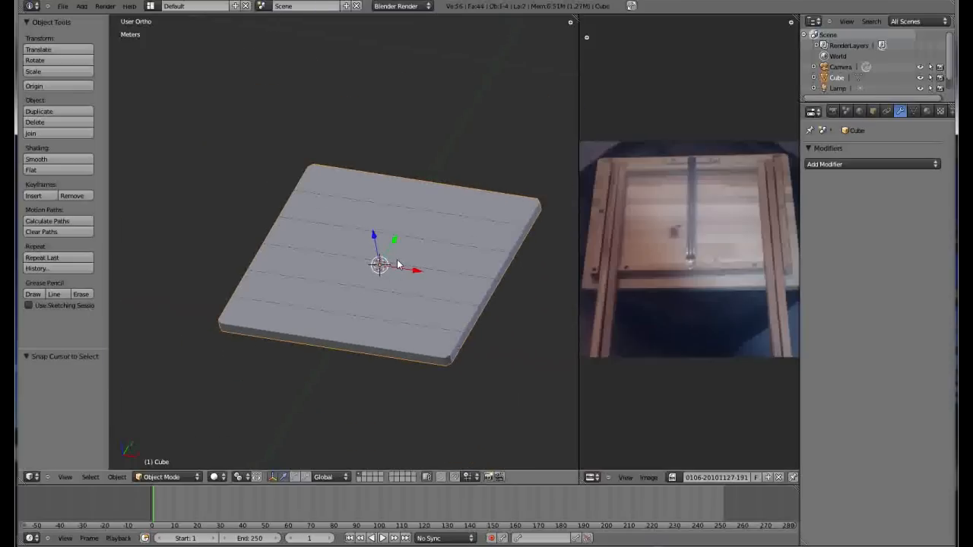
Step: Add an Empty at the 3D cursor in the centre of the tabletop
key(shift+a)
click(360, 344)
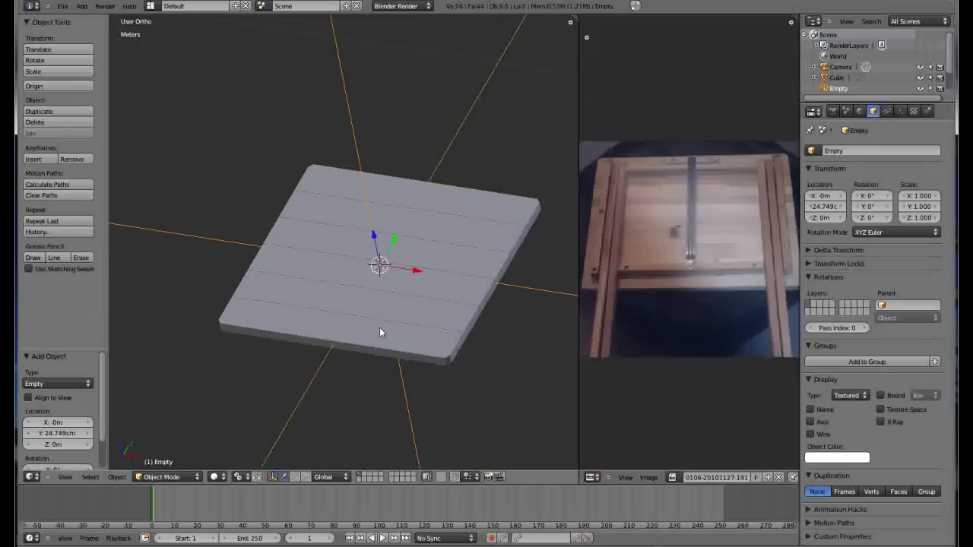
scroll(380, 327, down, 6)
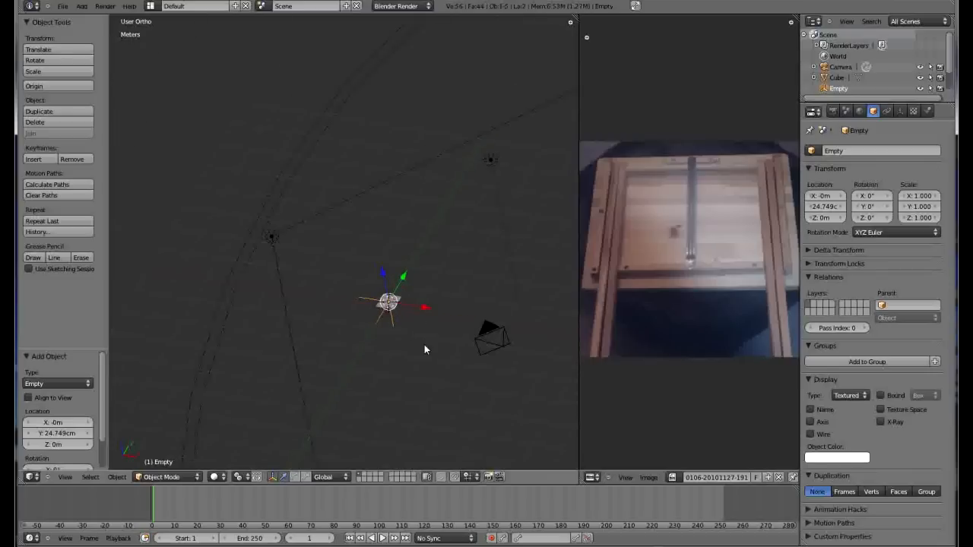
Step: Make the camera track the Empty with a tracking constraint, and clear the selection
key(a)
right_click(487, 323)
scroll(397, 302, up, 3)
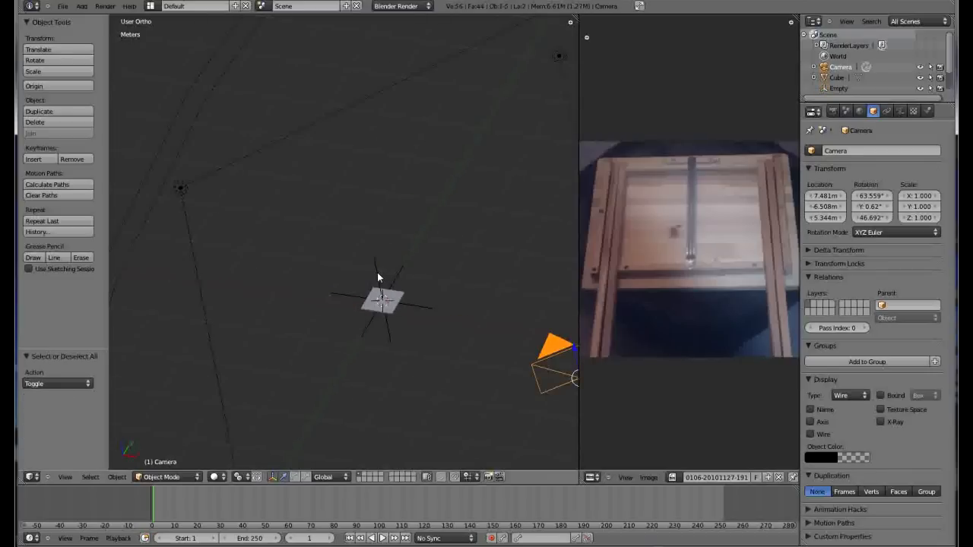
shift+right_click(378, 275)
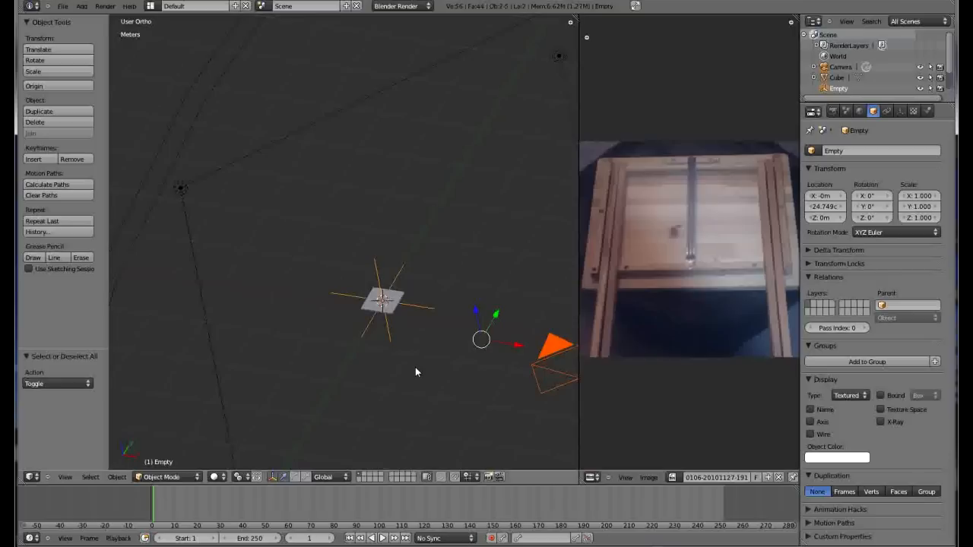
key(ctrl+t)
click(403, 380)
key(a)
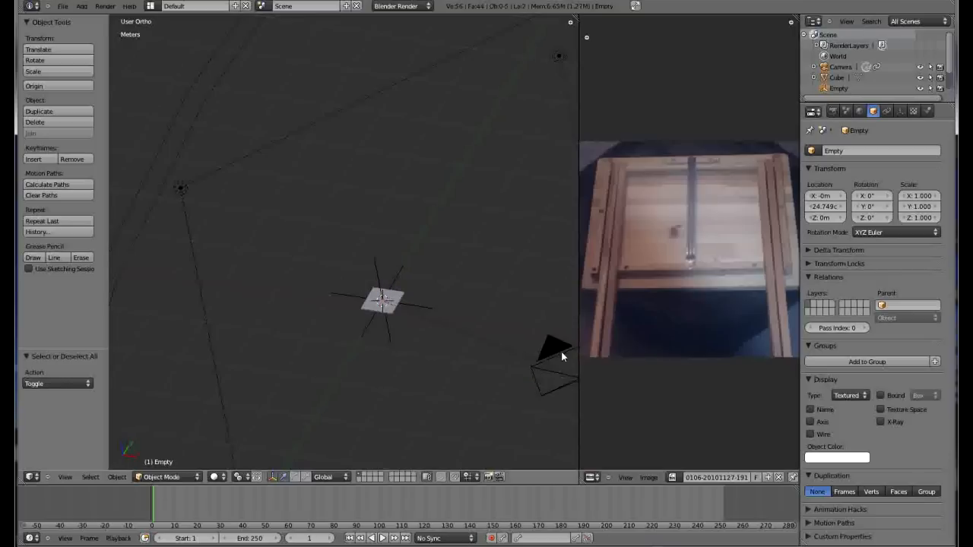
Step: Select the camera and show it from above together with the tabletop and lamps
right_click(551, 352)
key(KP_7)
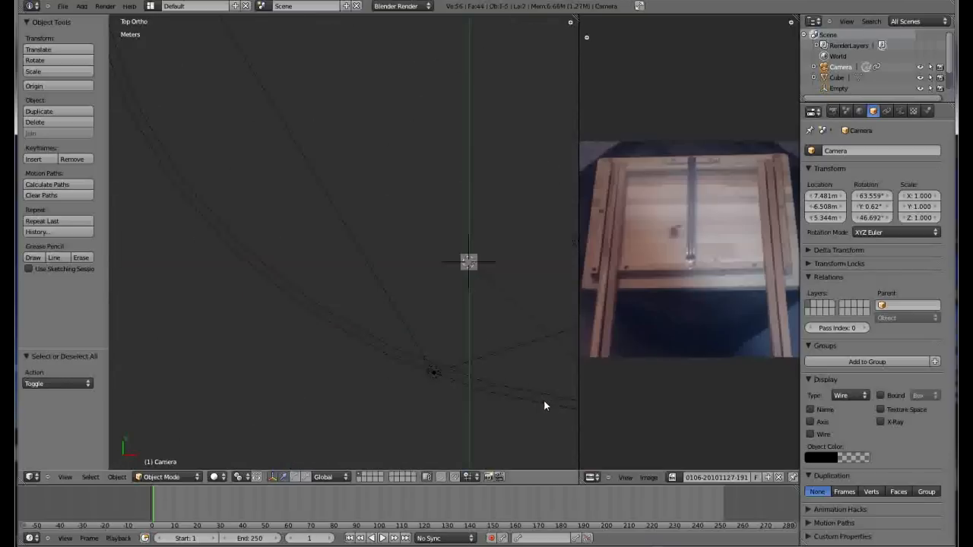
scroll(531, 365, down, 3)
shift+middle_drag(546, 352, 366, 339)
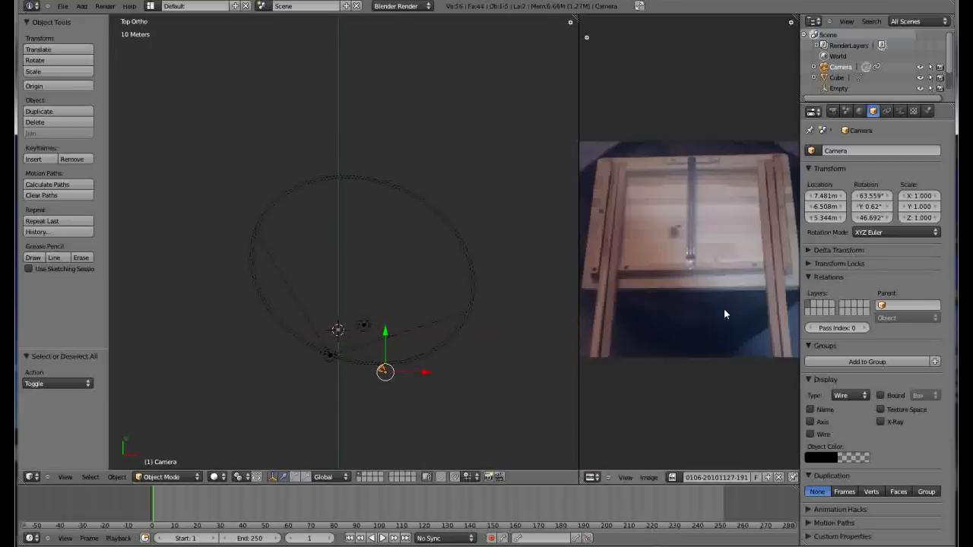
Step: Replace the reference photo with a 3D view through the camera, fit the camera frame and widen that area
click(591, 477)
click(612, 461)
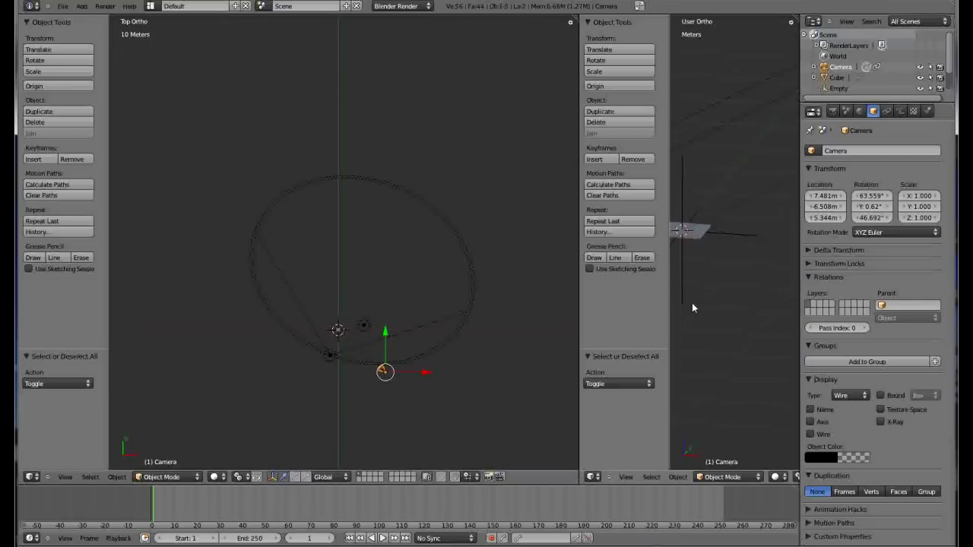
key(t)
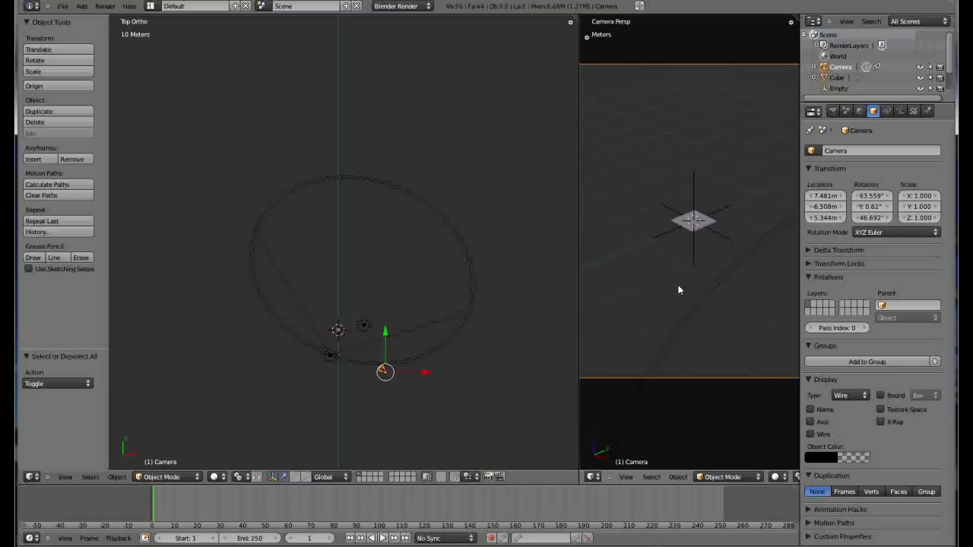
key(KP_0)
key(Home)
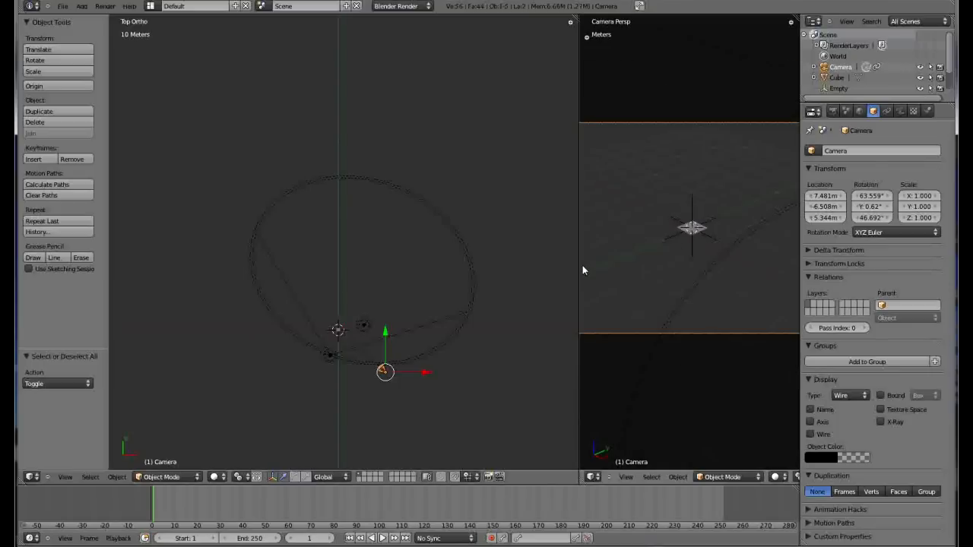
drag(577, 265, 481, 265)
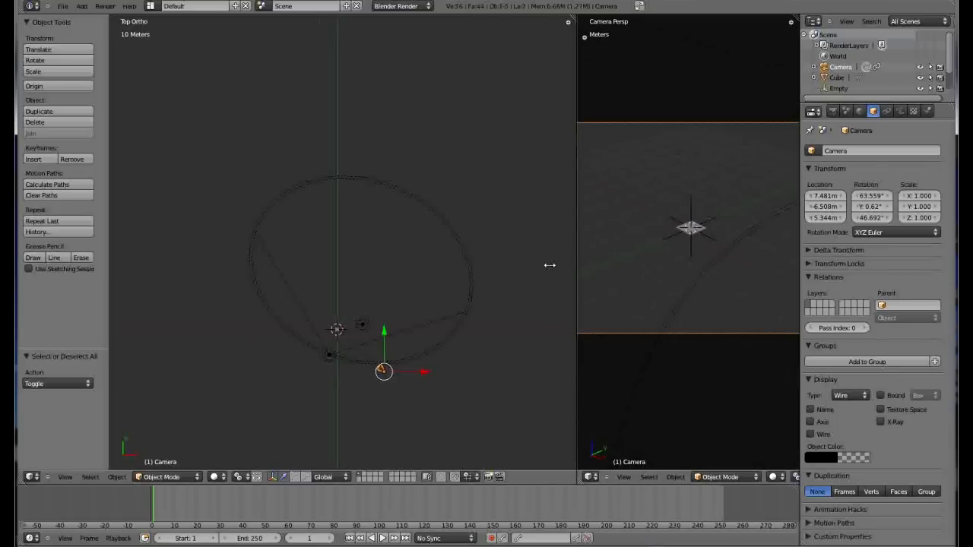
Step: Move the camera closer to the tabletop, to about X 1.711 m, Y -1.81 m, and lower it to about Z 1.46 m
scroll(330, 337, up, 3)
scroll(339, 380, up, 2)
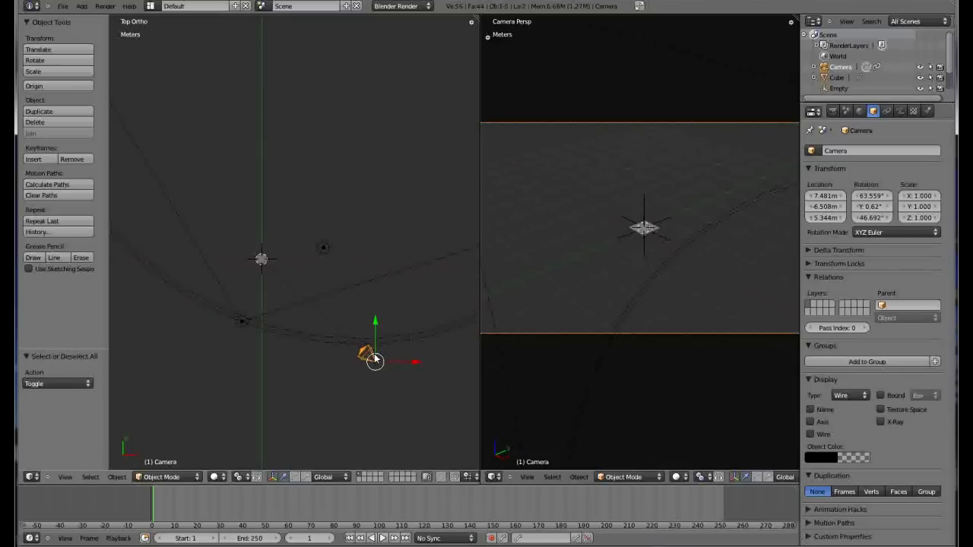
drag(379, 355, 297, 287)
key(KP_1)
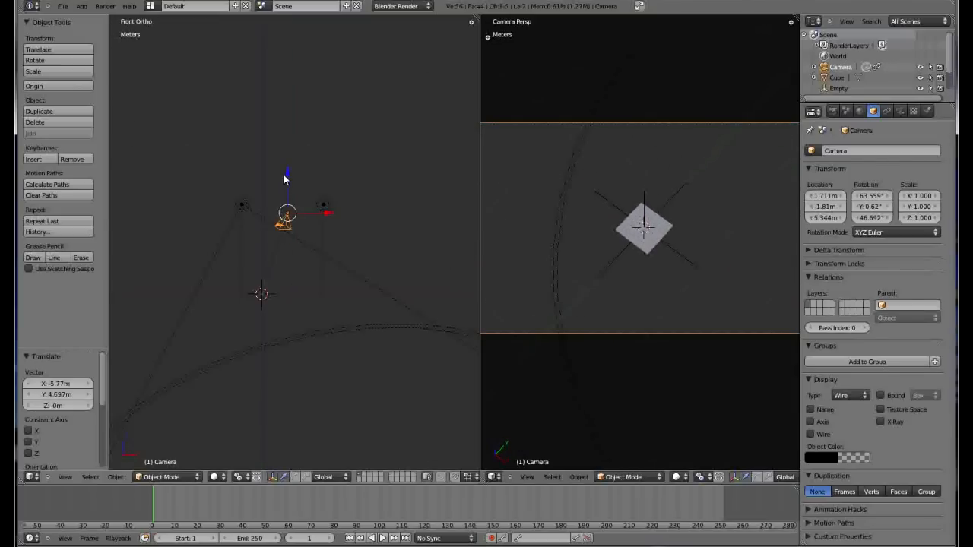
drag(289, 181, 297, 233)
middle_drag(269, 298, 260, 279)
scroll(268, 285, down, 7)
scroll(298, 272, up, 7)
scroll(185, 276, up, 3)
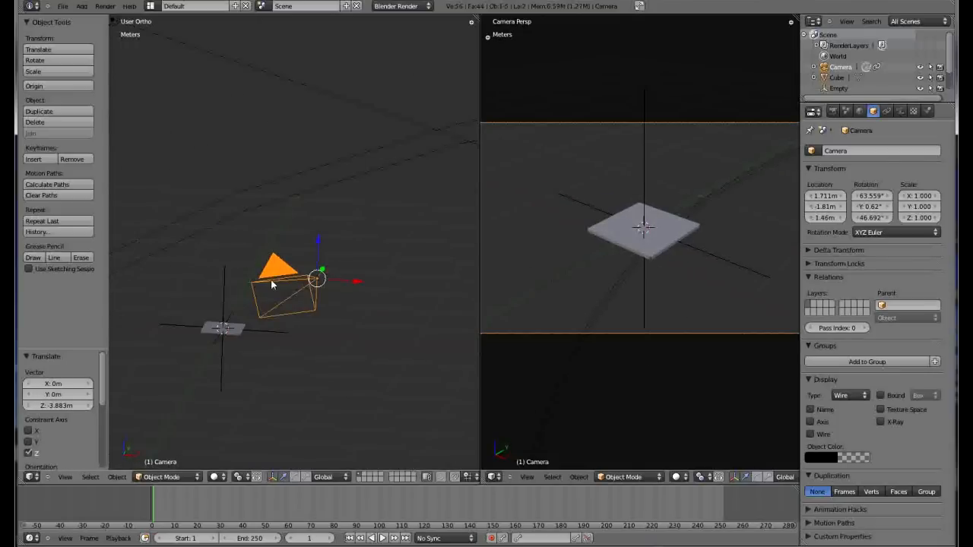
Step: Move the camera, the Empty and both lamps together to the last layer, layer 20
right_click(225, 286)
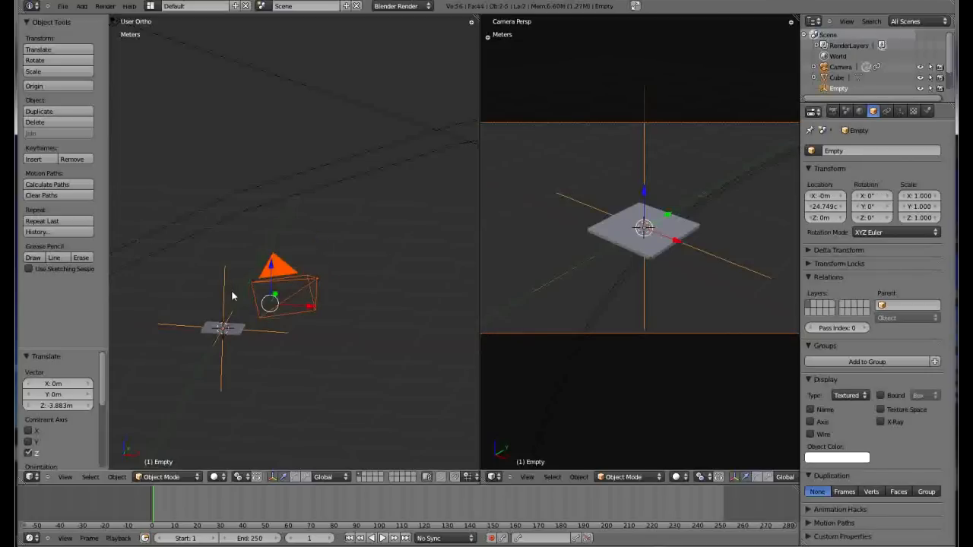
scroll(289, 342, down, 4)
shift+right_click(375, 195)
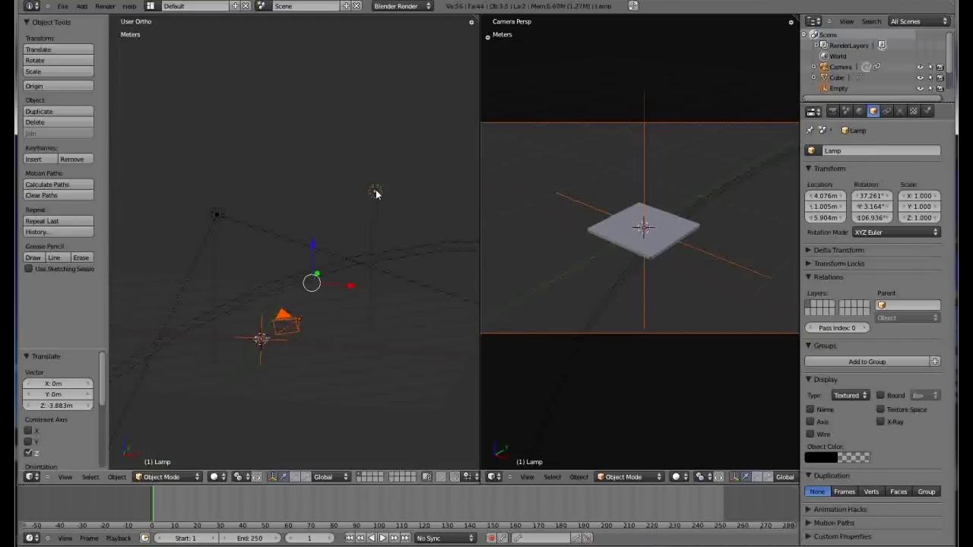
shift+right_click(218, 215)
scroll(312, 330, down, 5)
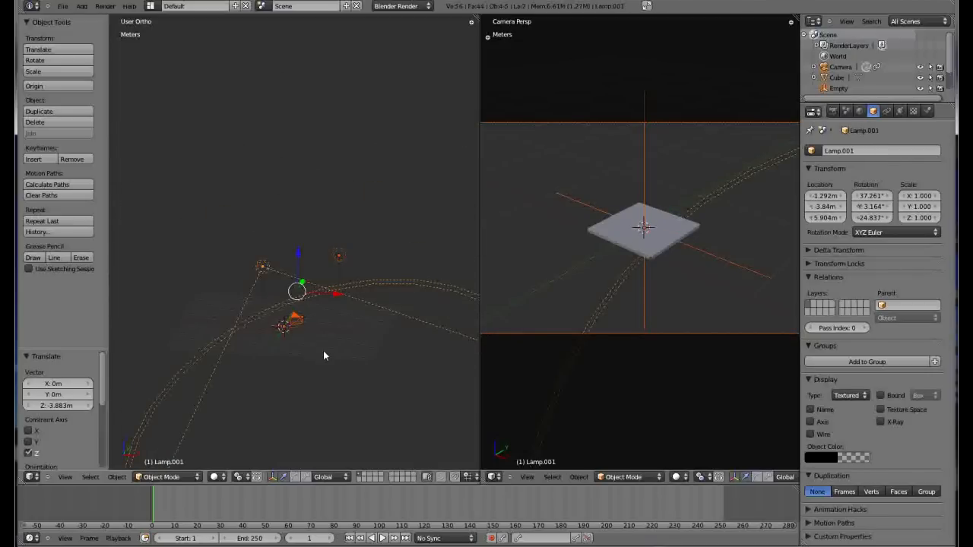
scroll(340, 376, up, 2)
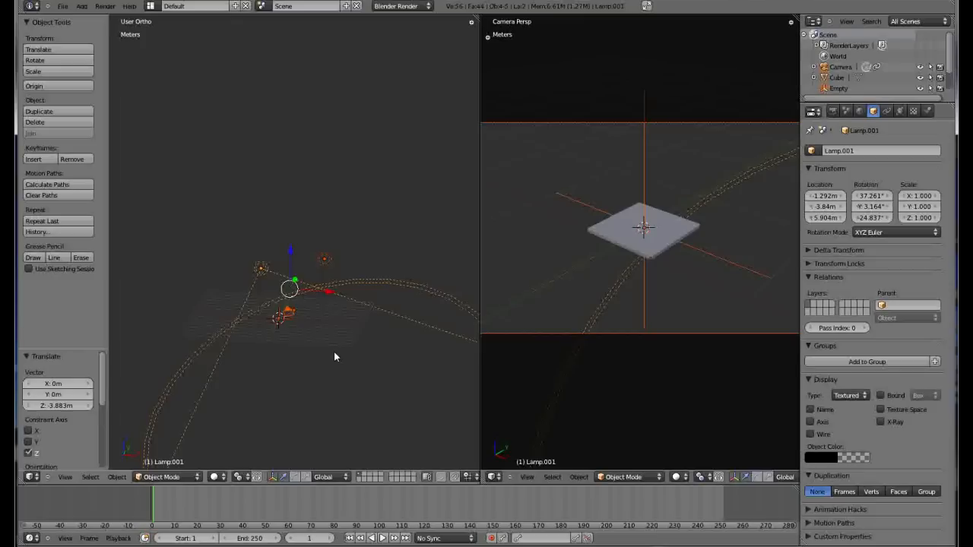
key(m)
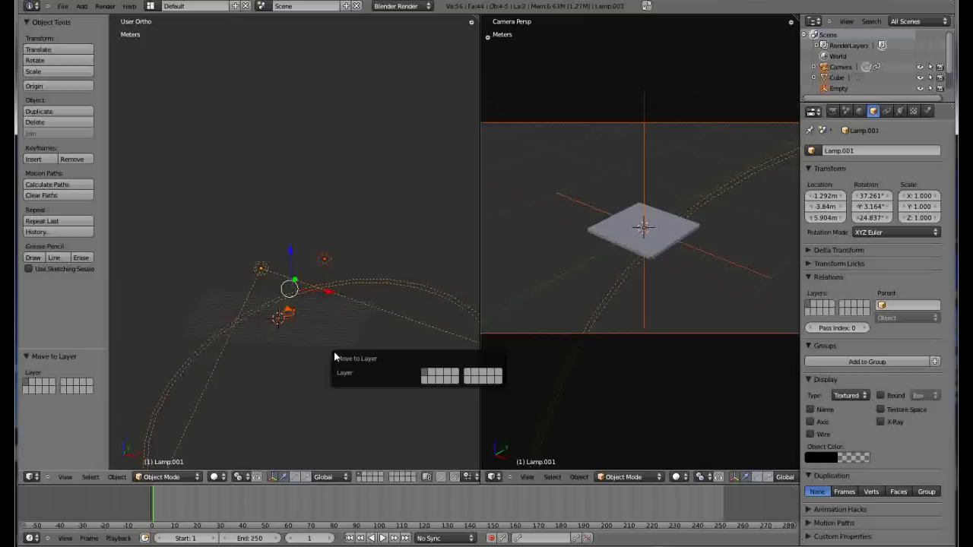
click(500, 378)
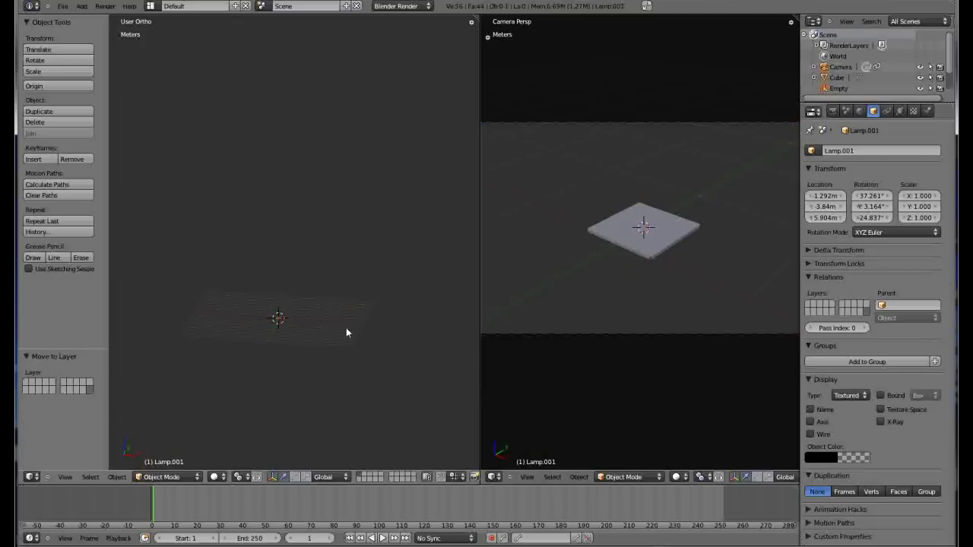
Step: Select the tabletop and inspect it up close from several angles
middle_drag(313, 322, 251, 307)
scroll(251, 306, up, 3)
right_click(293, 340)
middle_drag(322, 347, 320, 412)
scroll(331, 329, down, 2)
middle_drag(265, 341, 276, 357)
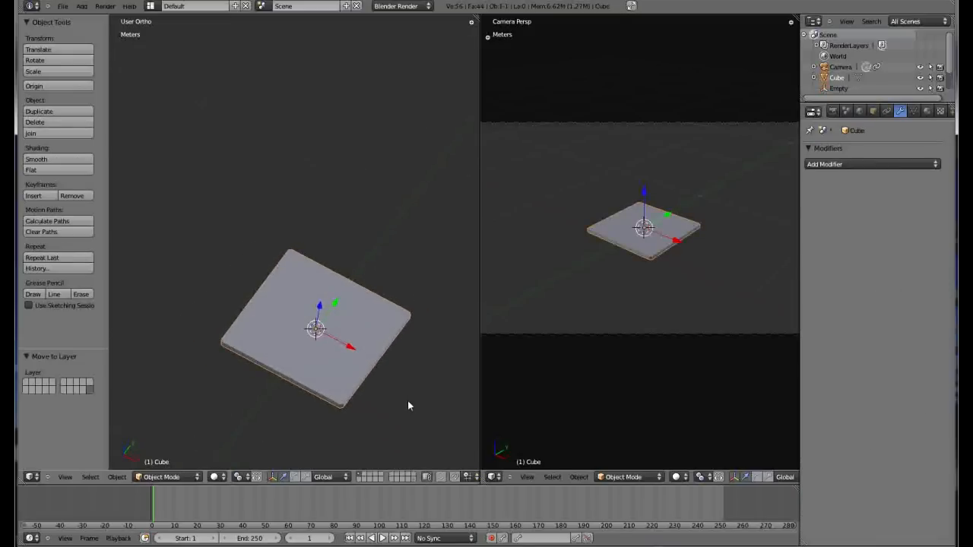
middle_drag(406, 401, 394, 361)
mouse_move(337, 393)
middle_down()
mouse_move(332, 408)
mouse_move(332, 400)
middle_up()
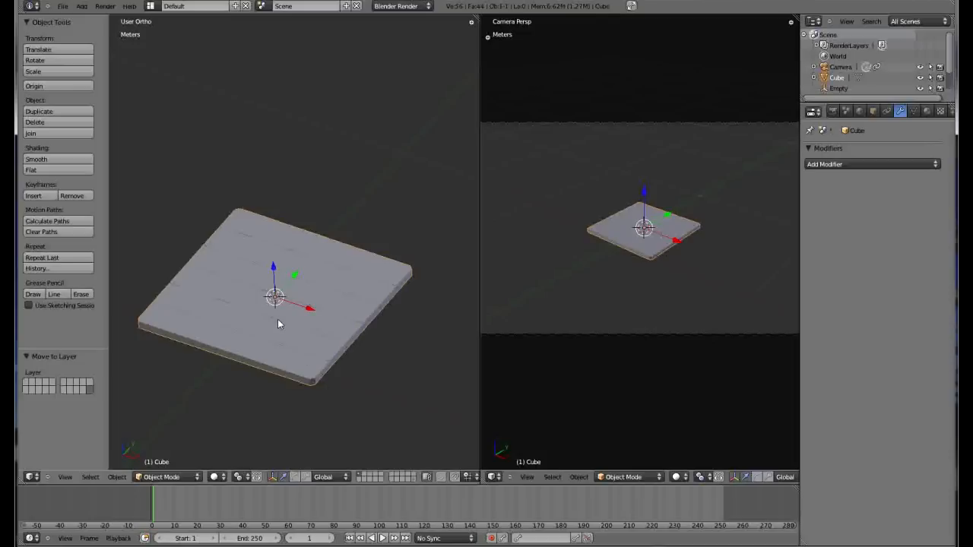
Step: Show layer 20 alongside the tabletop's layer to check the moved objects, and hide it again
shift+click(412, 480)
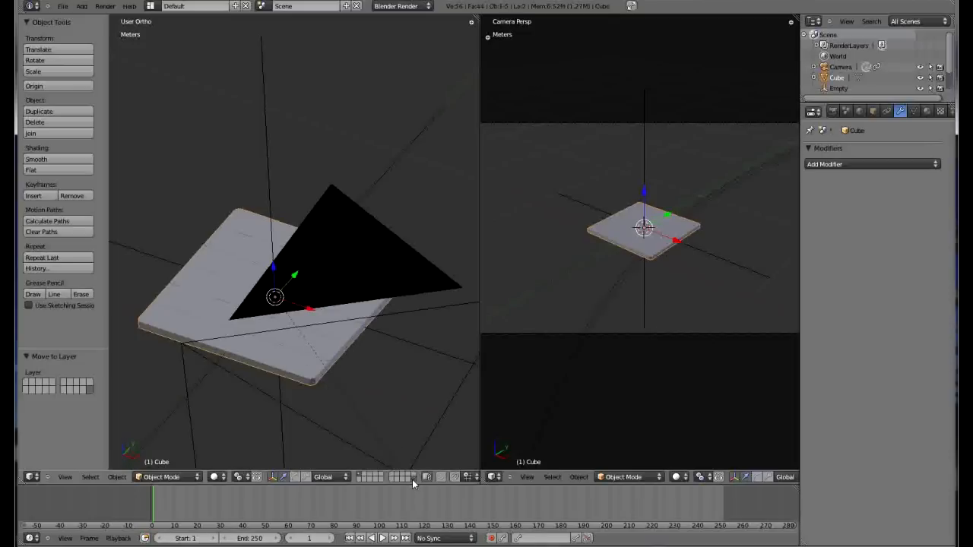
scroll(382, 415, down, 3)
shift+click(413, 479)
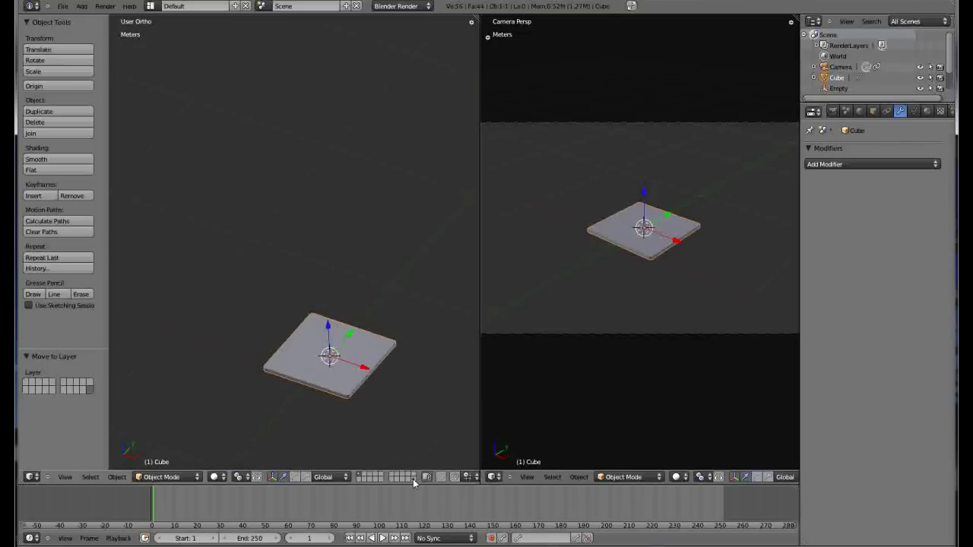
scroll(360, 371, up, 5)
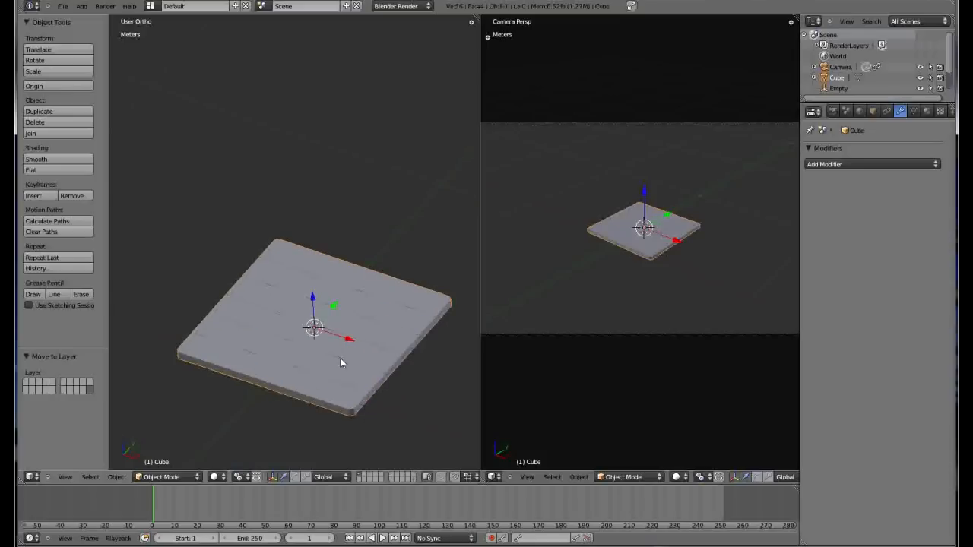
Step: Bring the reference photo back in place of the camera view and show the tabletop from above
click(499, 479)
click(519, 410)
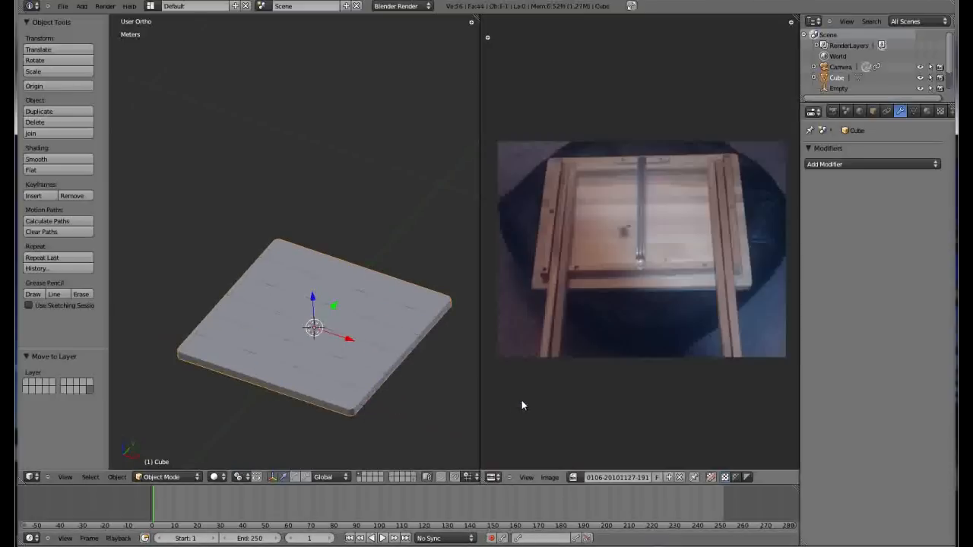
key(KP_7)
scroll(334, 375, down, 6)
scroll(397, 437, up, 4)
scroll(393, 385, up, 3)
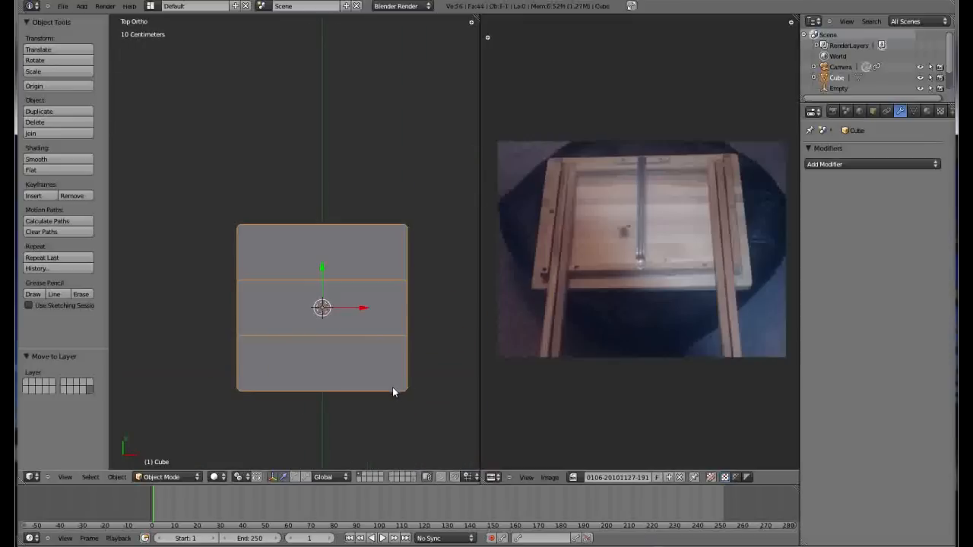
Step: Add a cube at the tabletop's centre and scale it down to a small block, by about 0.088 and again by 0.304
key(shift+a)
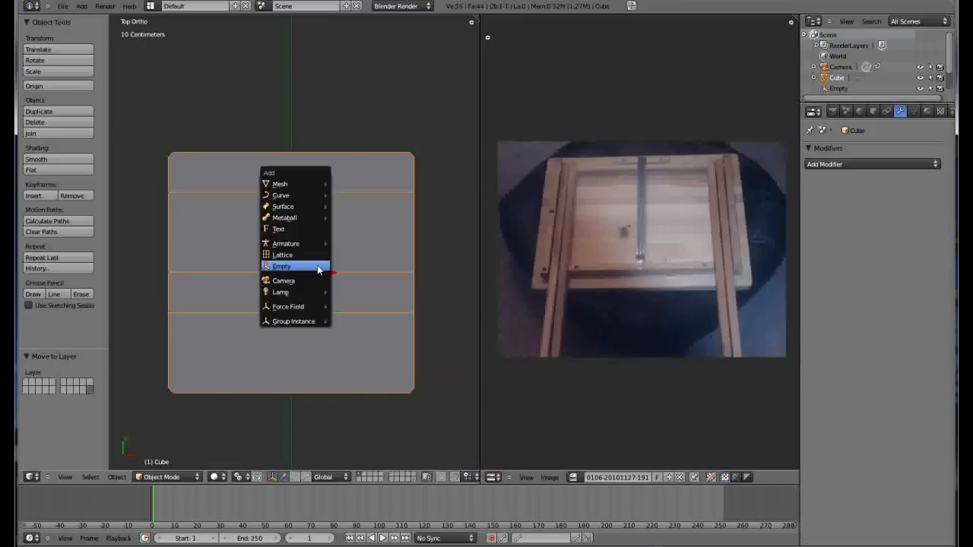
mouse_move(313, 188)
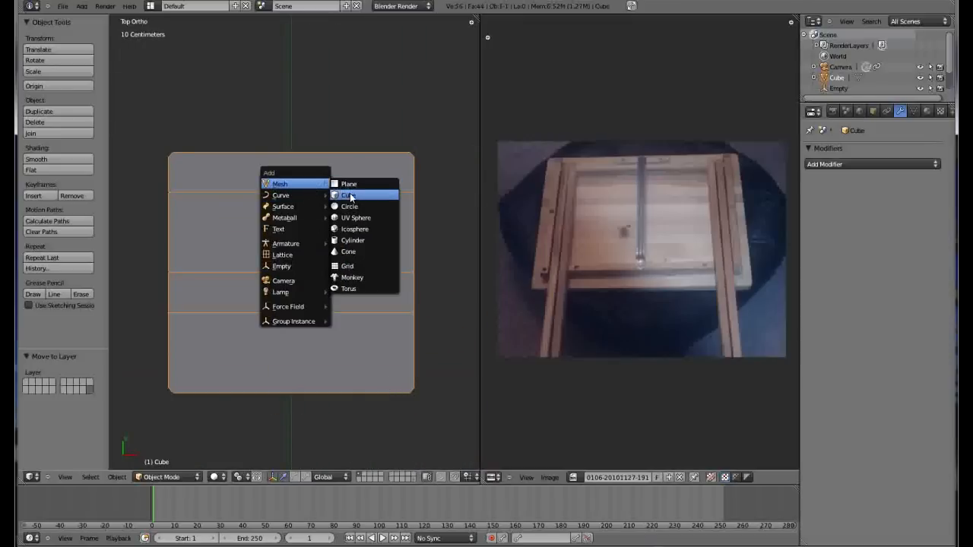
click(349, 196)
scroll(387, 384, down, 5)
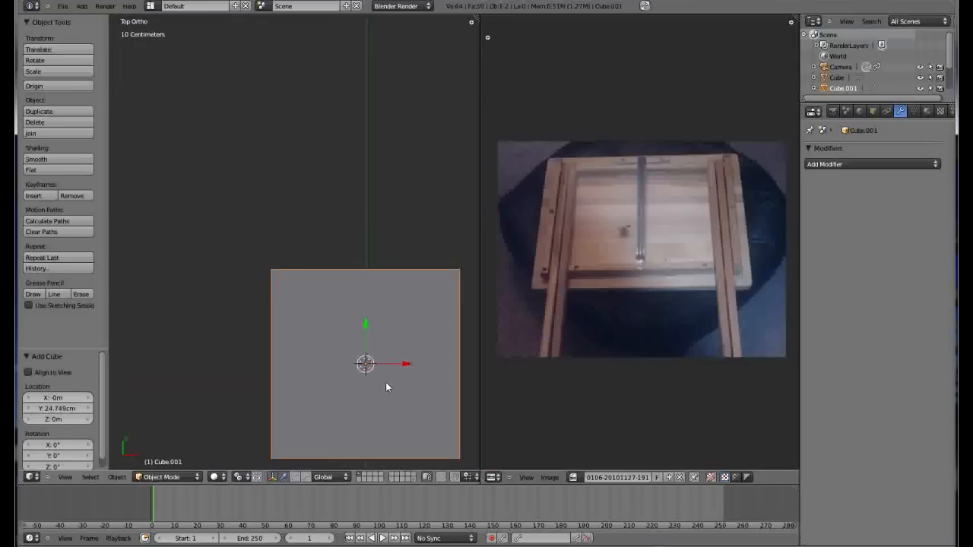
key(s)
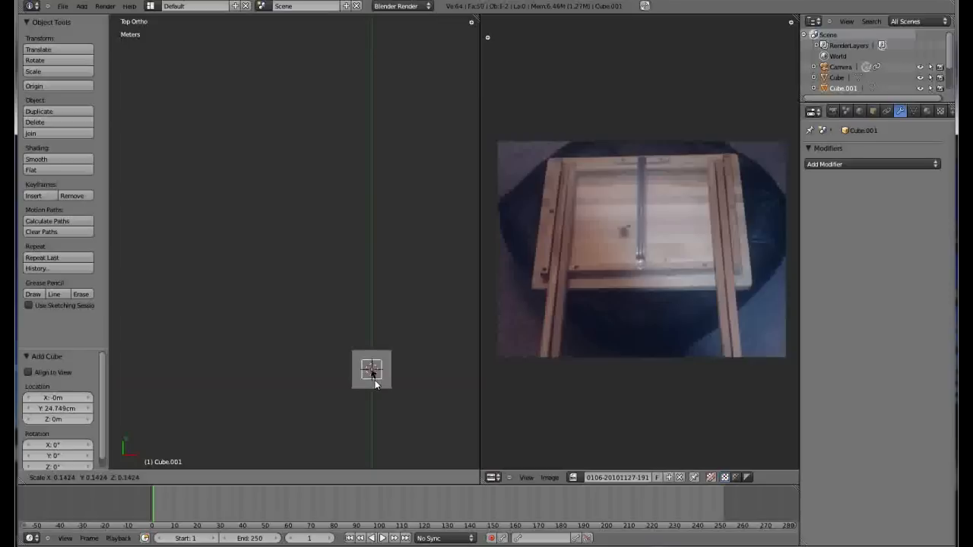
click(373, 380)
scroll(409, 430, up, 5)
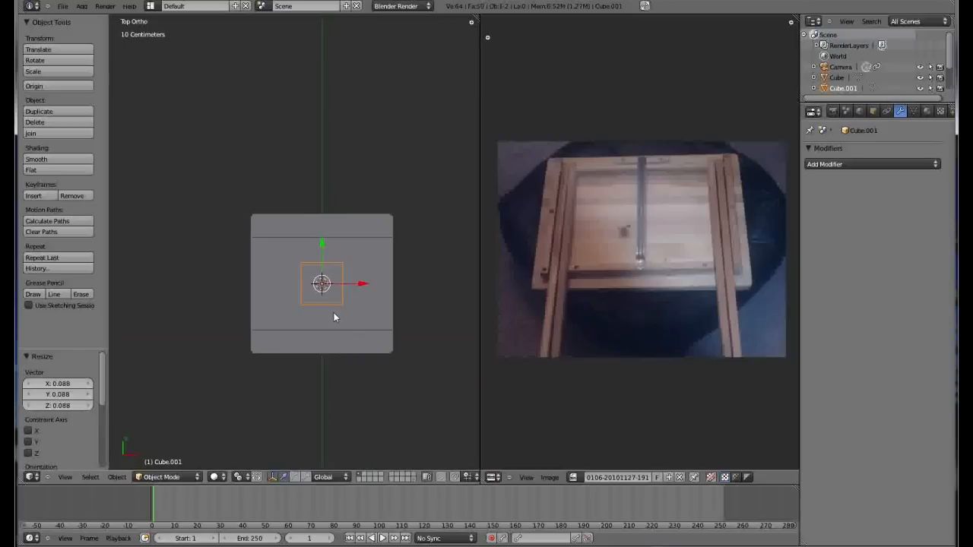
key(s)
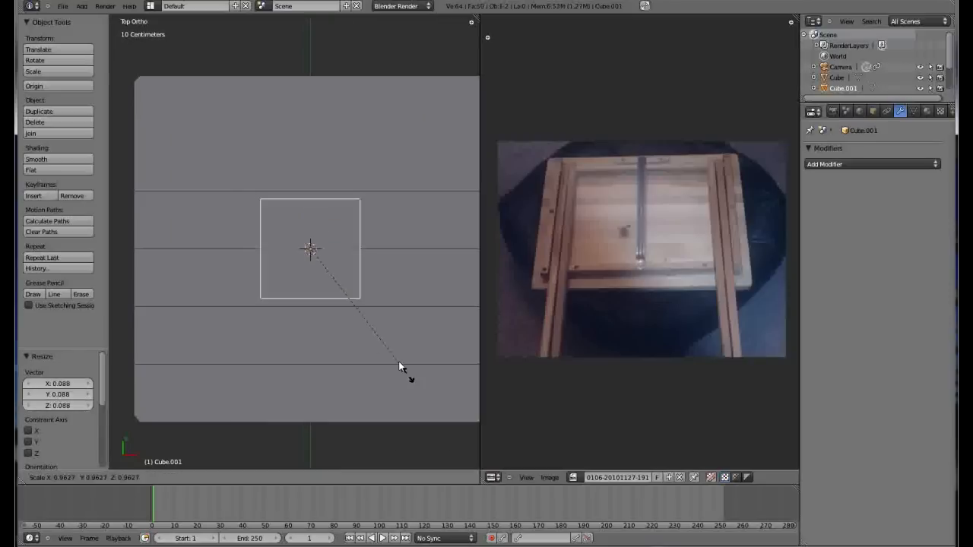
click(332, 294)
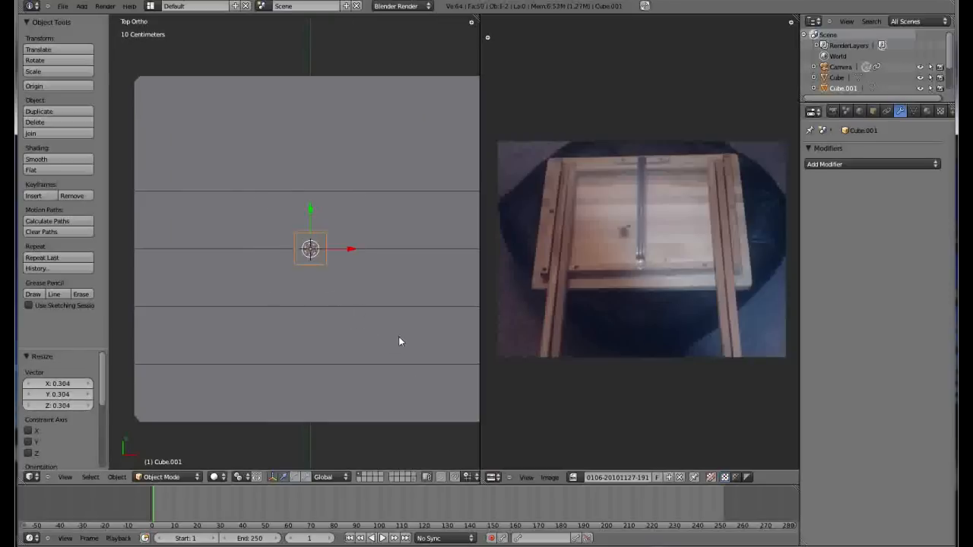
Step: Shape the small cube into a long strip by scaling it to about 0.35 along X and 8.645 along Y
key(s)
key(x)
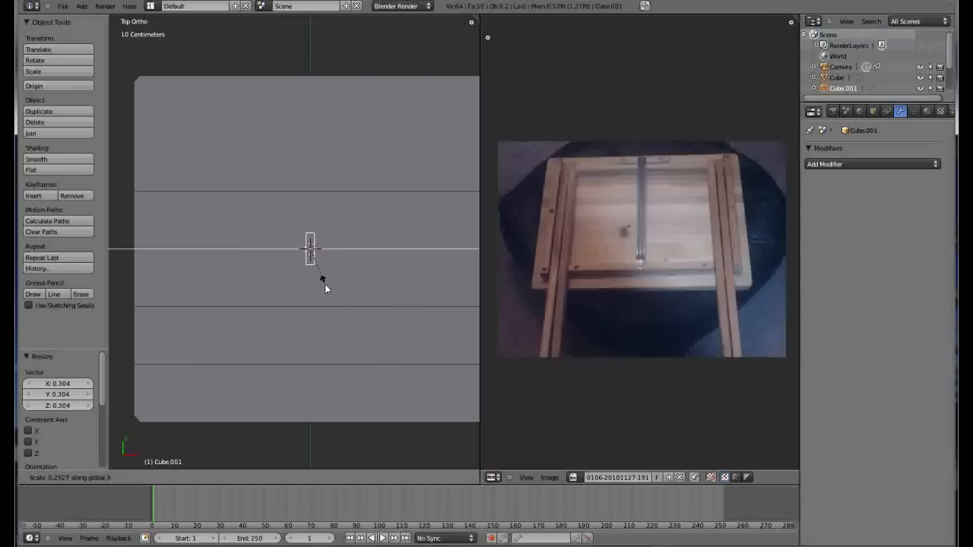
click(337, 295)
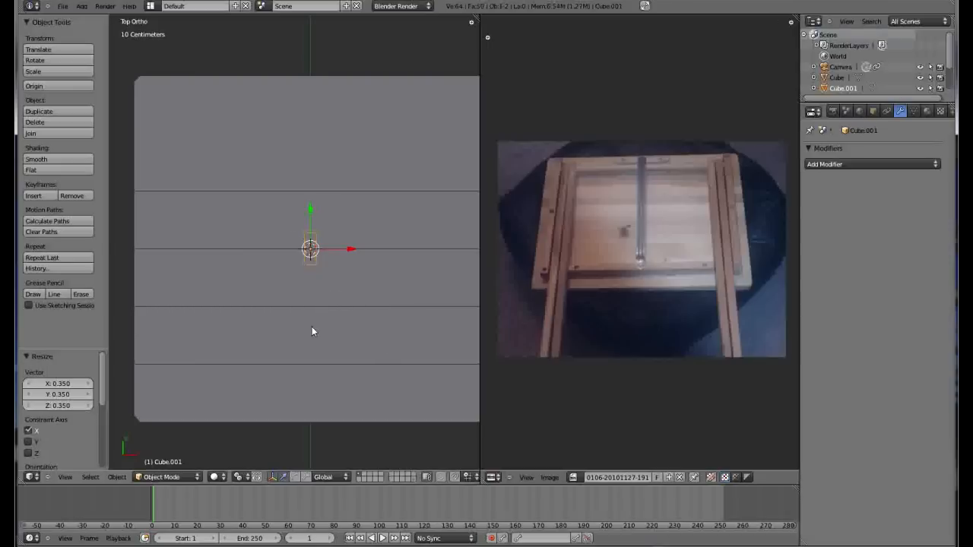
key(s)
key(y)
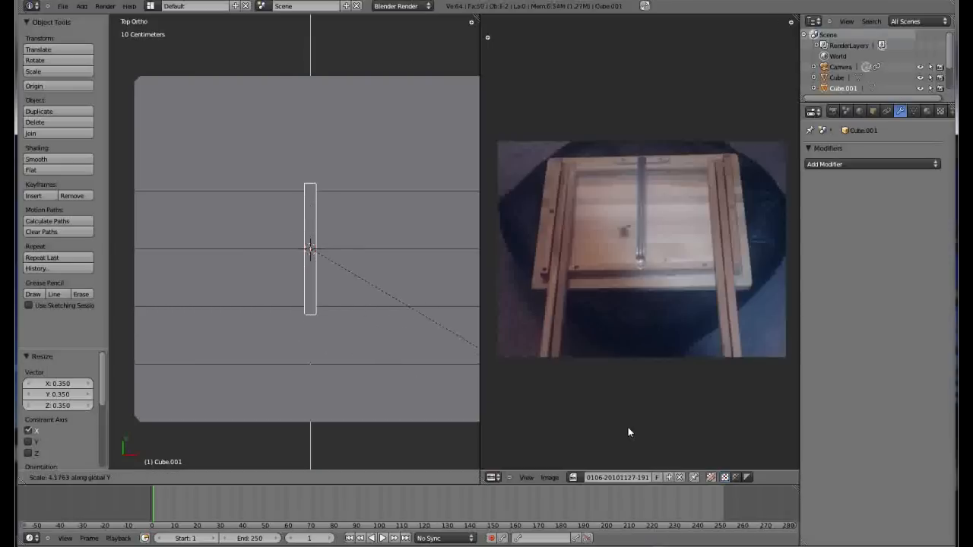
click(878, 508)
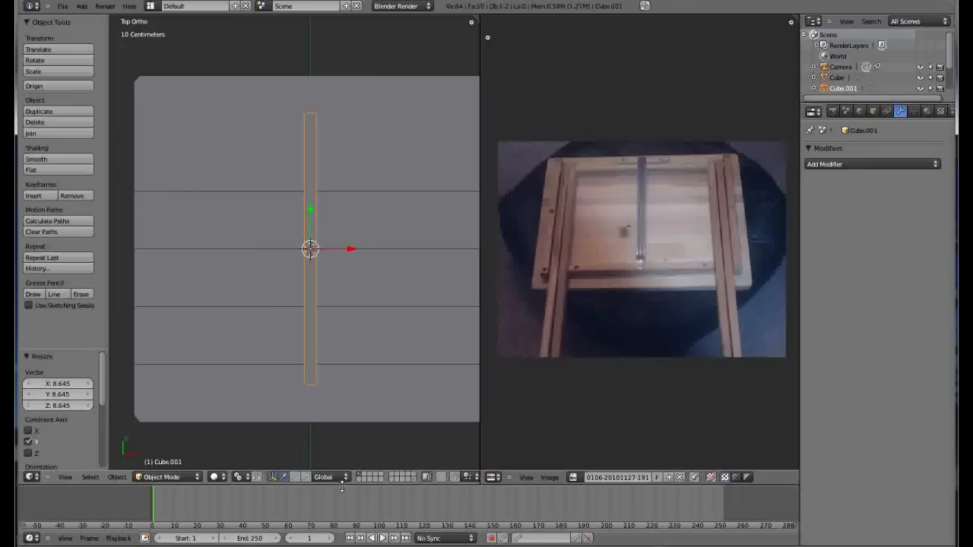
Step: Lengthen the strip along Y by a factor of about 1.16 and move it -27.199 cm along X to the tabletop's edge
key(s)
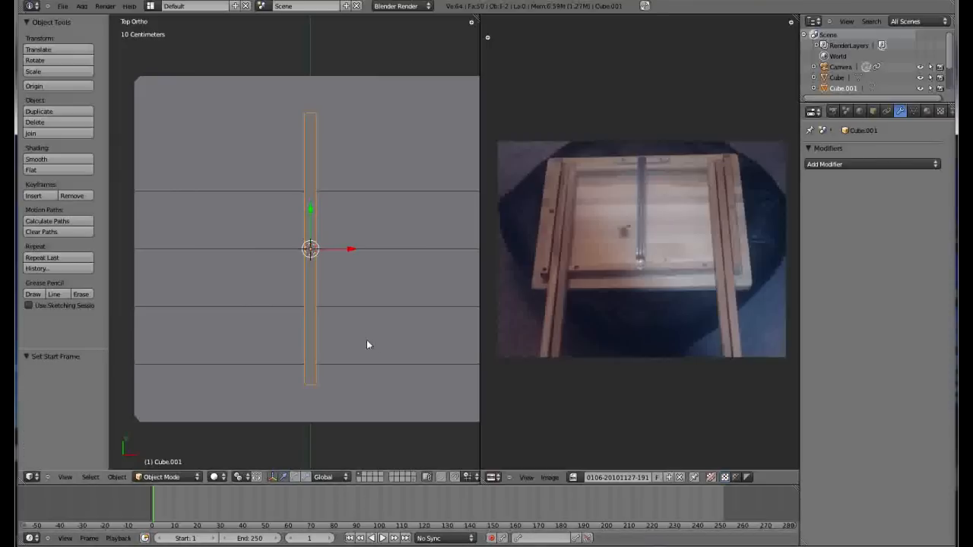
key(s)
key(y)
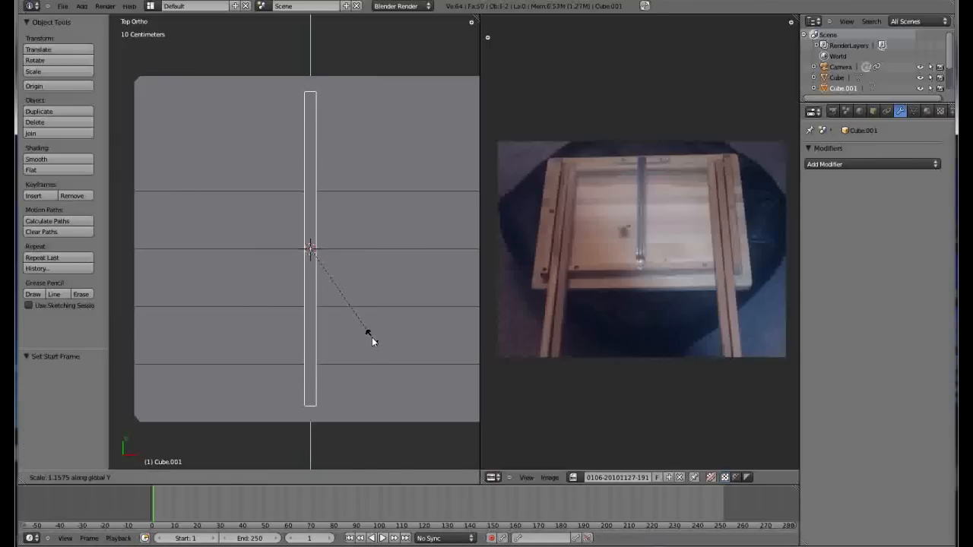
click(372, 338)
drag(350, 252, 191, 243)
Step: In the front view, raise the strip along Z so that it rests on the tabletop's surface
middle_drag(207, 250, 214, 258)
key(KP_1)
scroll(210, 259, down, 5)
scroll(193, 141, up, 4)
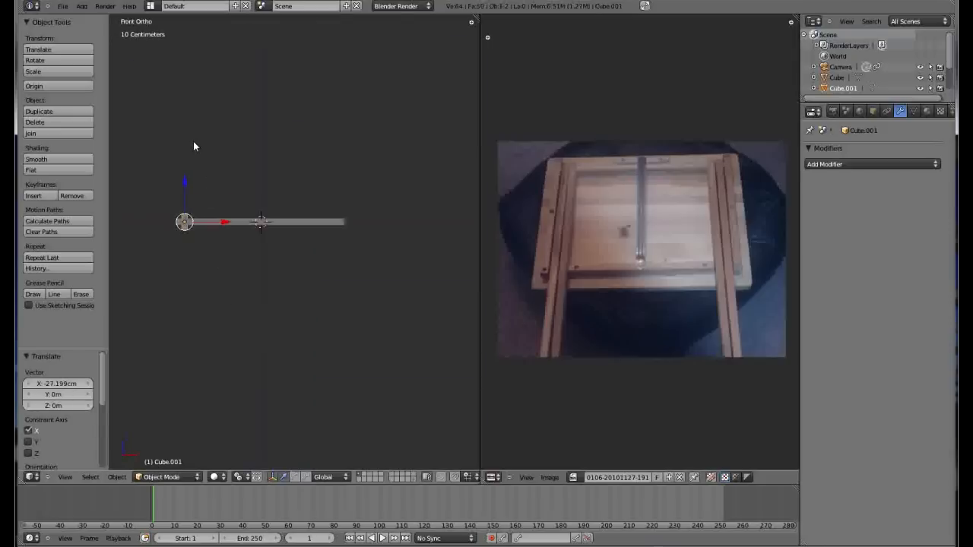
drag(176, 244, 189, 228)
scroll(182, 222, up, 8)
scroll(244, 268, down, 7)
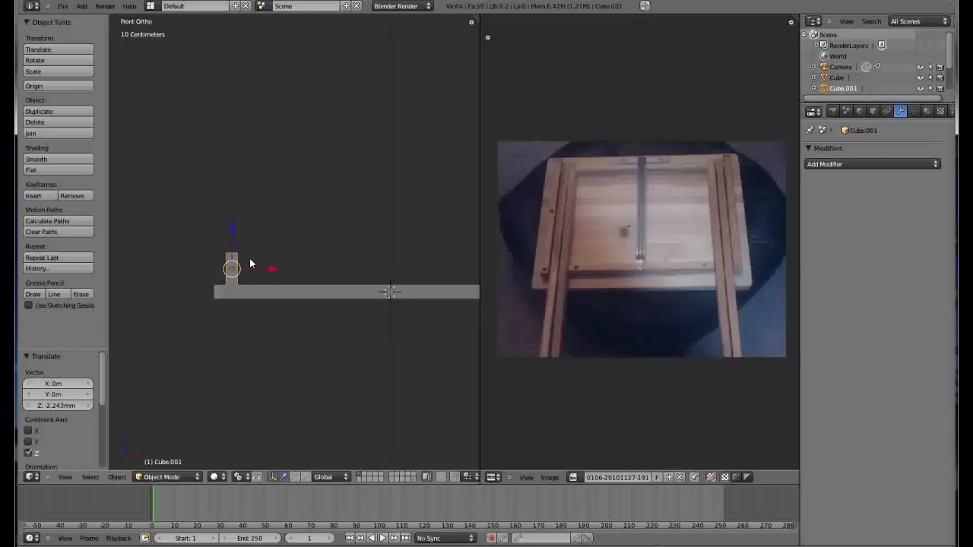
Step: Duplicate the edge strip in a wireframe top view and place the copy 54.44 cm along X at the opposite edge
key(KP_7)
scroll(271, 265, down, 4)
scroll(406, 289, up, 2)
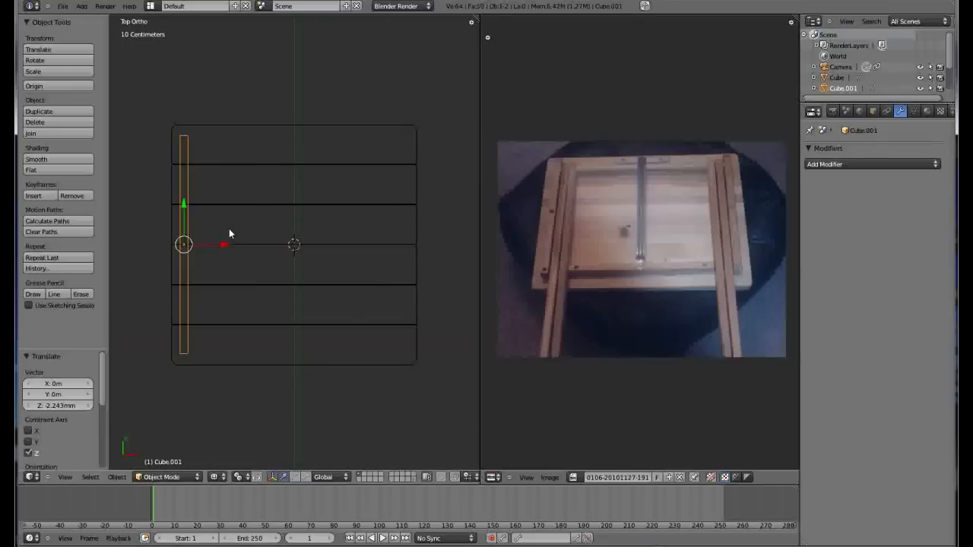
key(shift+d)
key(x)
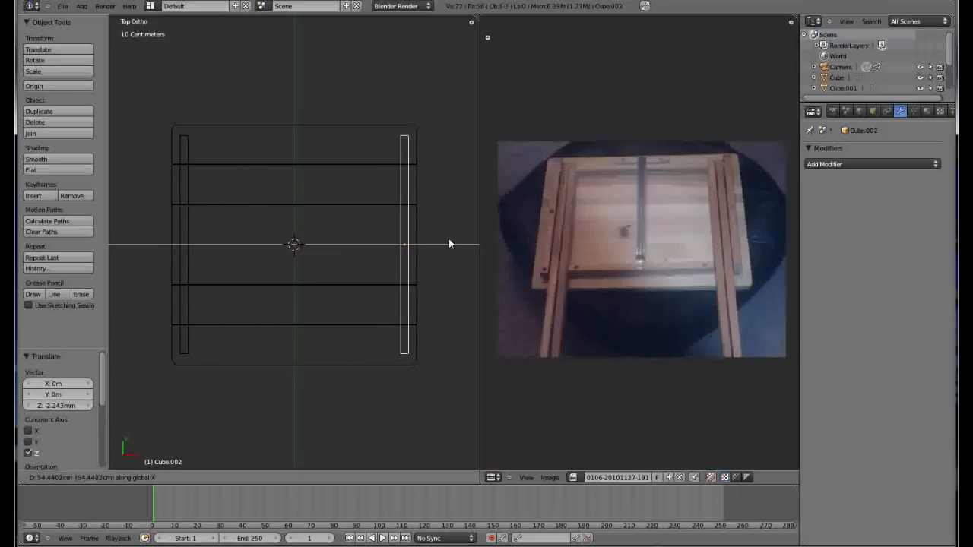
click(449, 244)
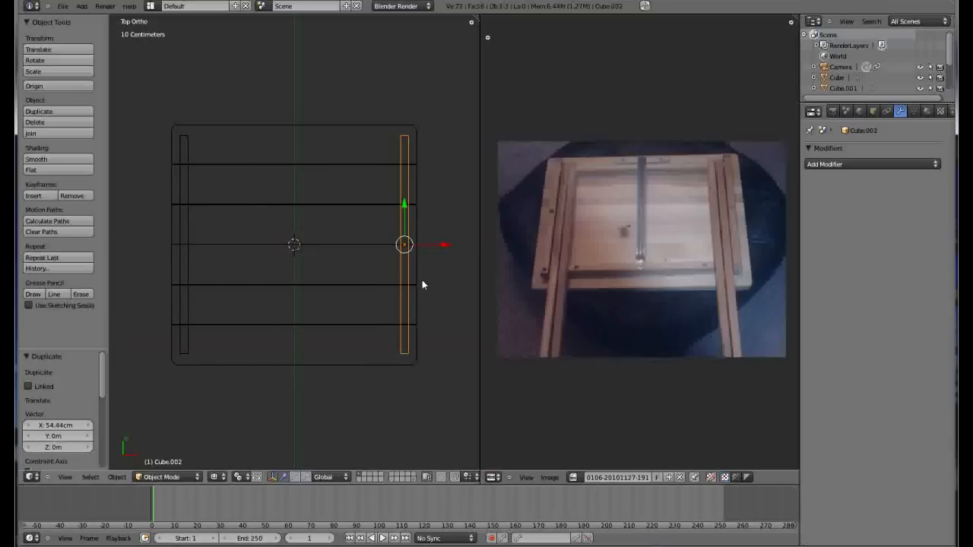
Step: Duplicate the second strip, offset the copy by -27.22 cm in X and 17.638 cm in Y, and rotate it 90 degrees
key(shift+d)
click(311, 209)
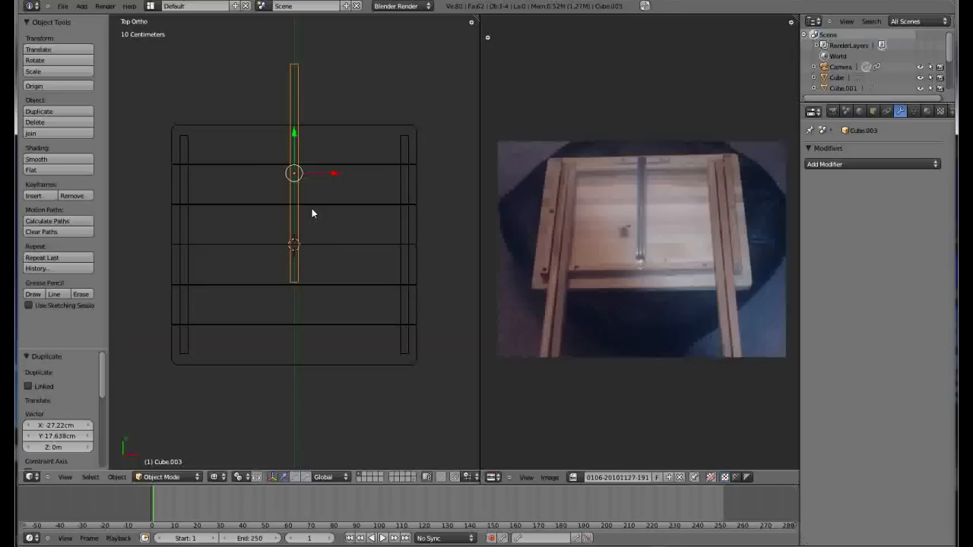
text(r90)
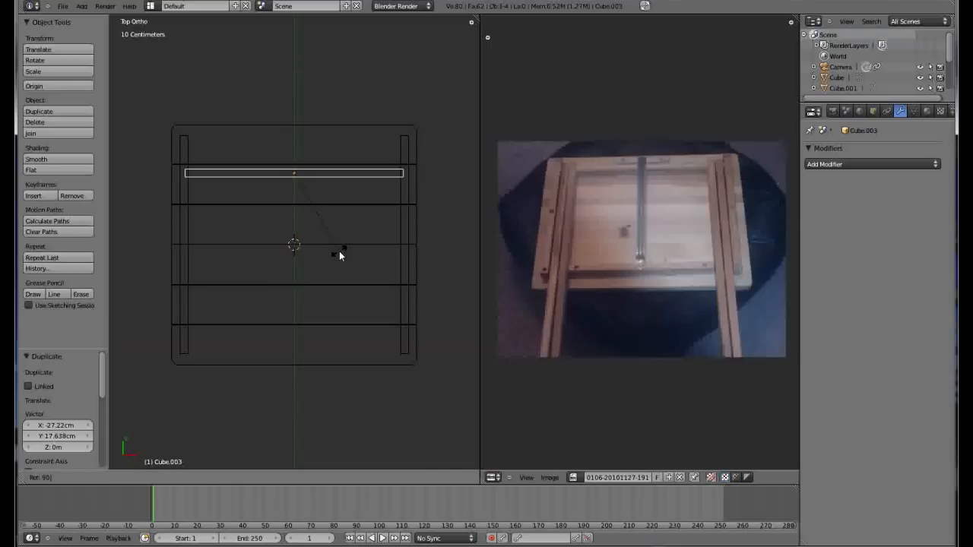
key(Return)
Step: Shorten the crosswise strip to 0.256 along X and move it 9.027 cm along Y to the tabletop's edge
key(s)
key(x)
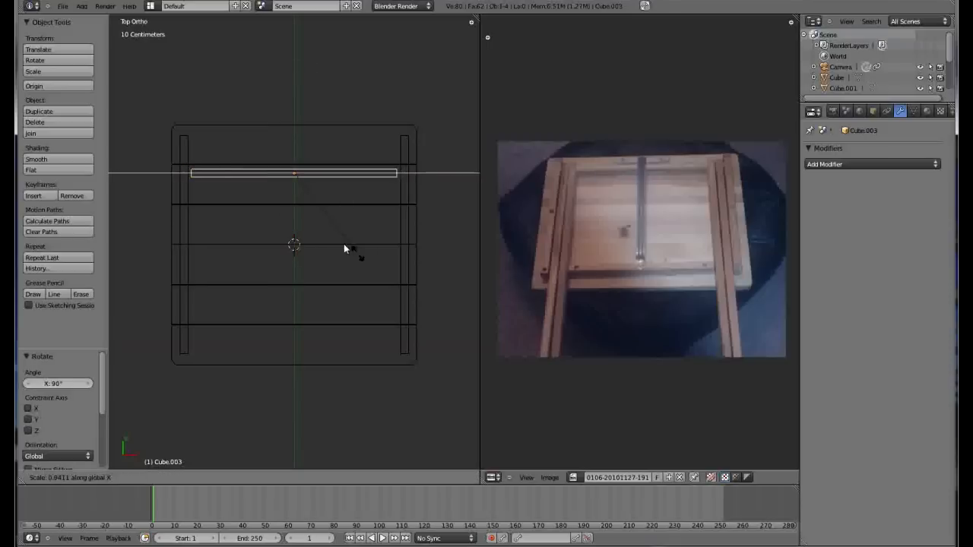
click(303, 198)
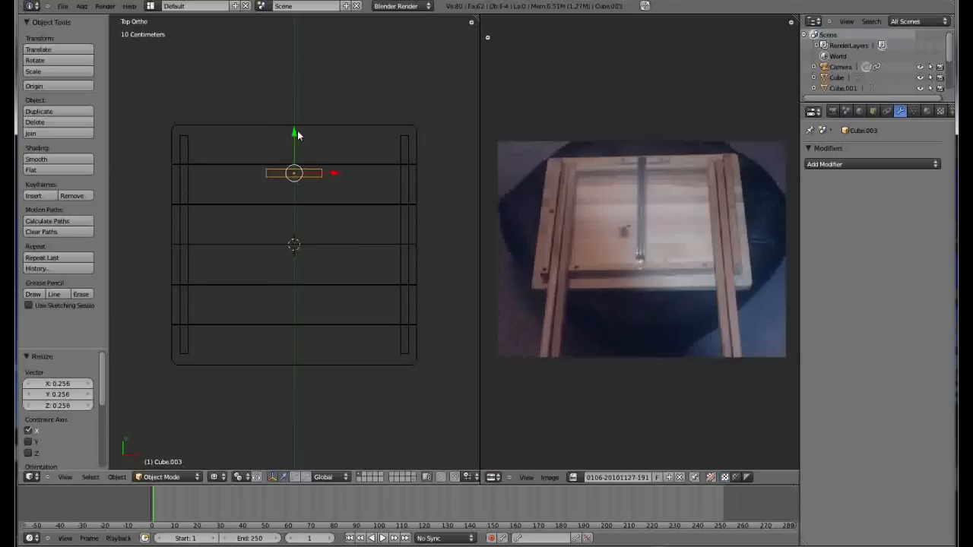
key(g)
key(y)
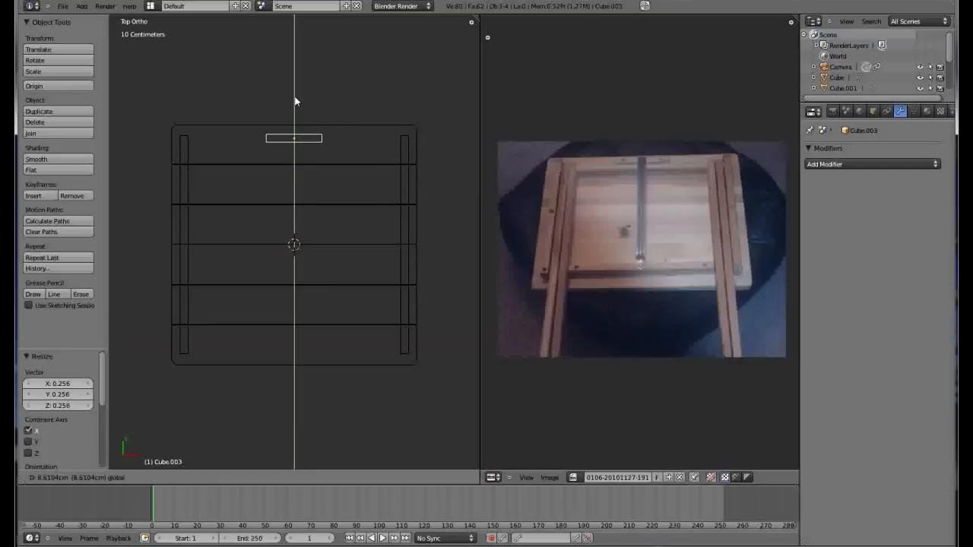
click(295, 100)
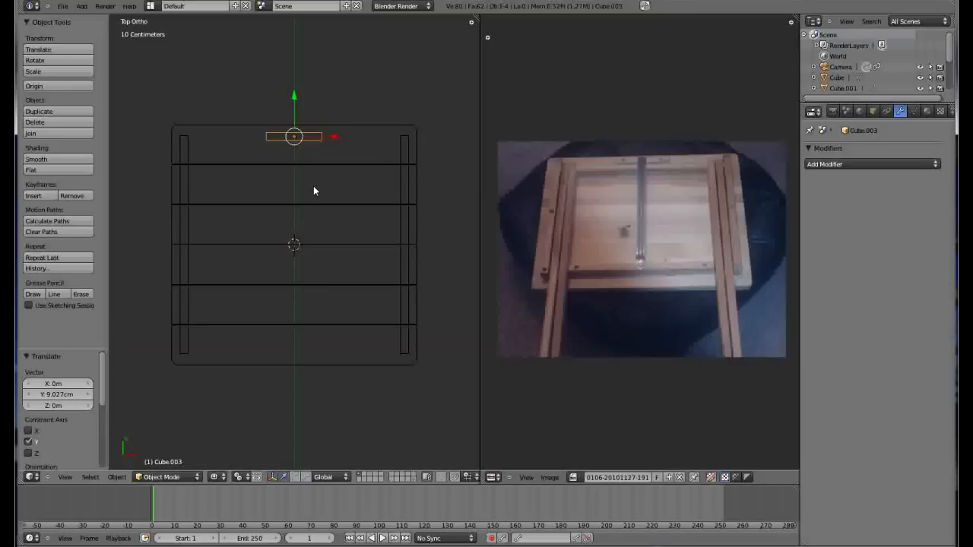
Step: Duplicate the short crosswise strip -53.607 cm along Y to the opposite edge and lengthen the copy by 3.152 along X
key(shift+d)
key(y)
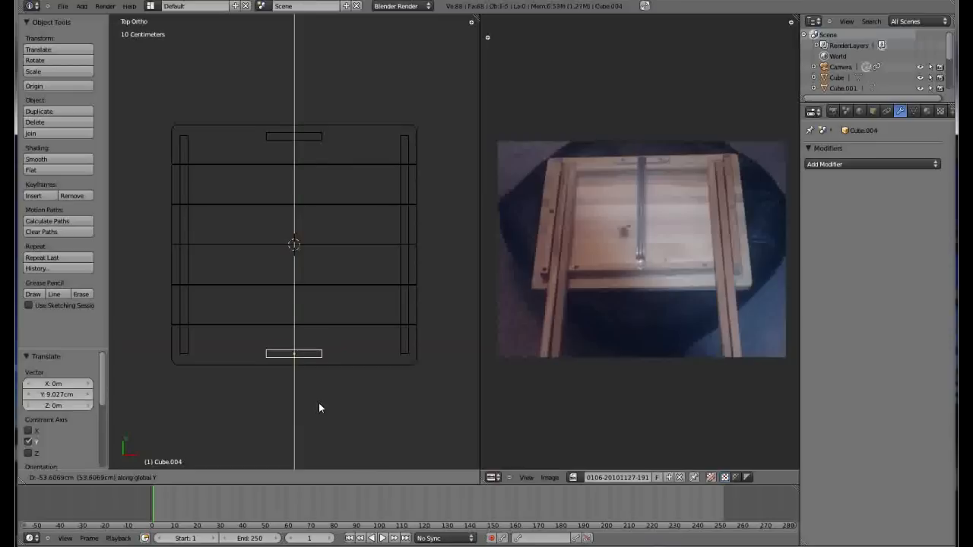
click(319, 403)
key(s)
key(x)
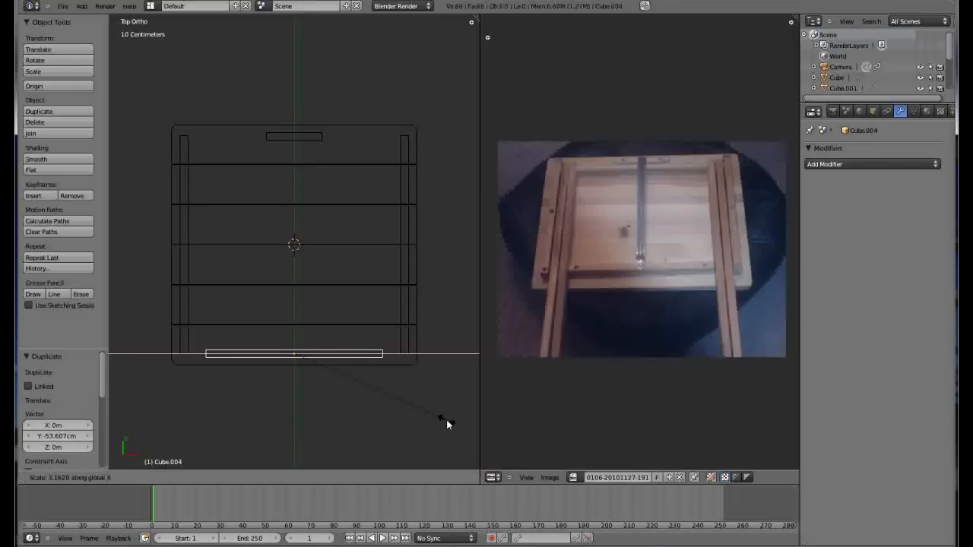
click(446, 420)
Step: Return to solid shading, widen the 3D view and examine the four strips on the tabletop from several angles
mouse_move(313, 351)
middle_down()
mouse_move(391, 297)
mouse_move(332, 261)
mouse_move(347, 236)
mouse_move(339, 239)
middle_up()
key(z)
mouse_move(291, 339)
middle_down()
mouse_move(302, 307)
mouse_move(318, 302)
middle_up()
scroll(346, 306, down, 4)
scroll(204, 325, up, 3)
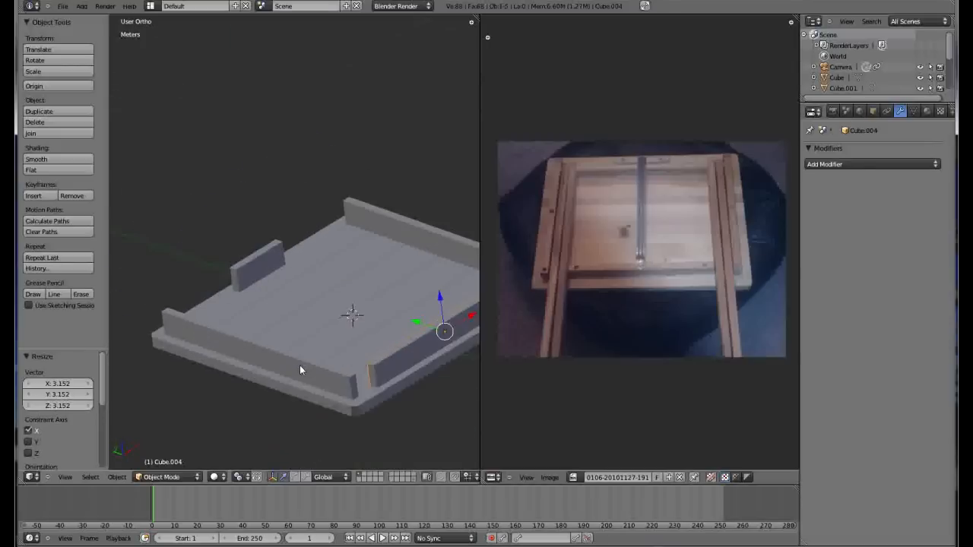
middle_drag(299, 365, 282, 324)
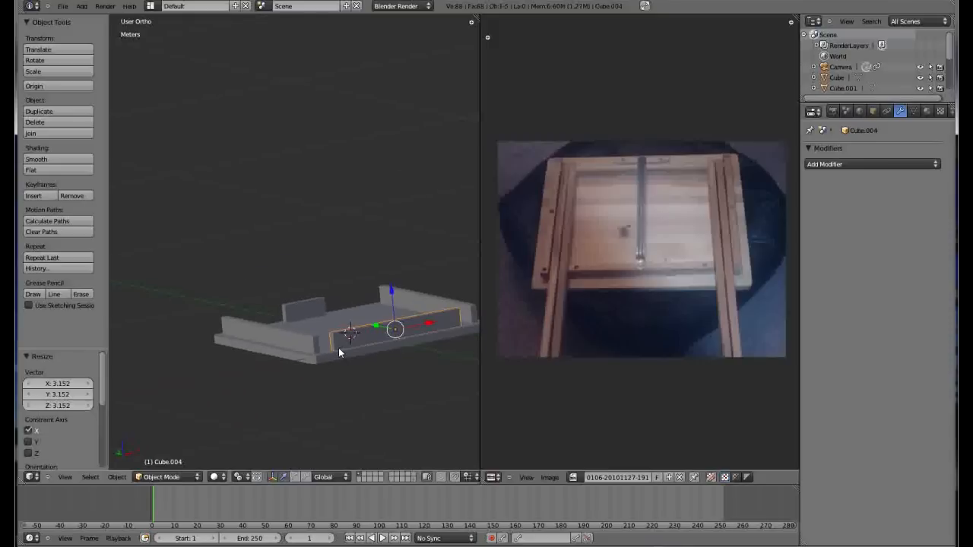
middle_drag(342, 339, 482, 348)
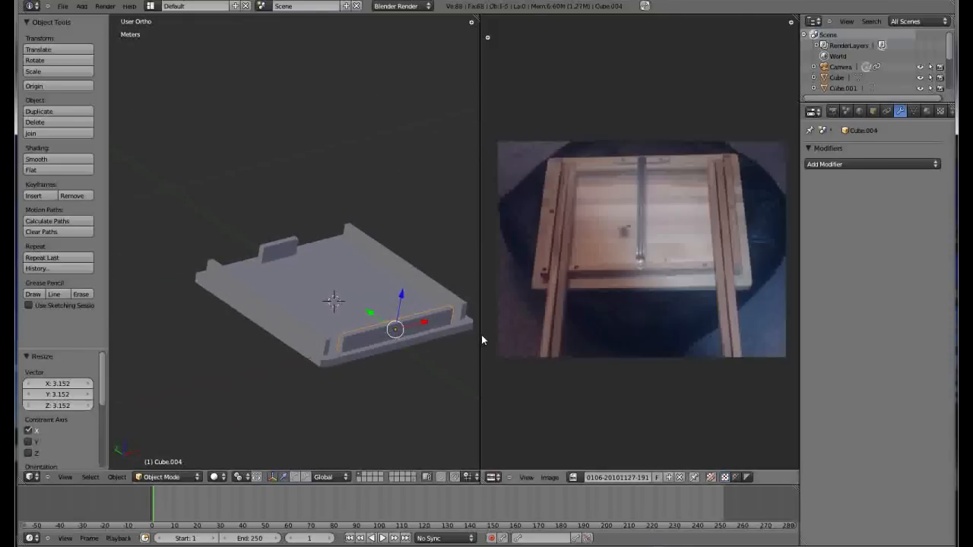
drag(479, 335, 600, 322)
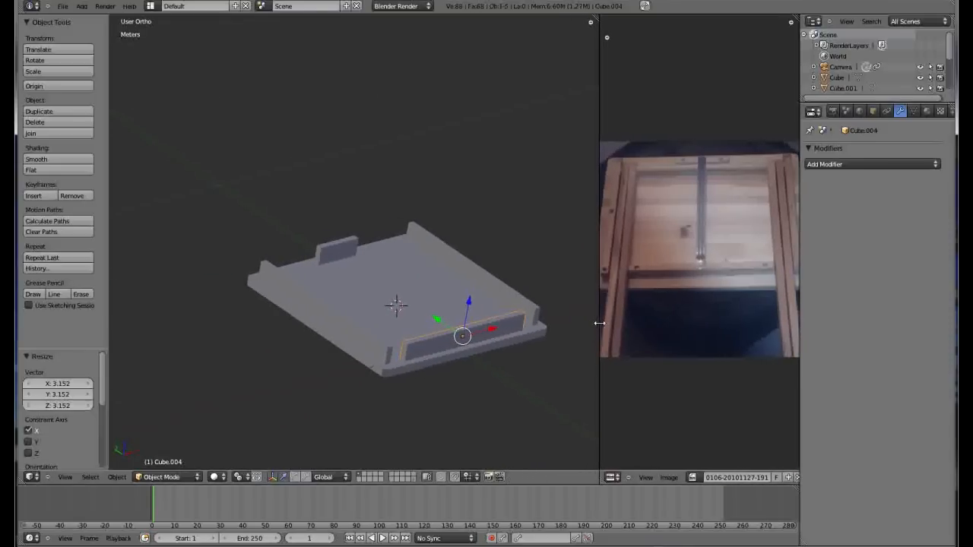
scroll(502, 369, up, 4)
scroll(452, 314, down, 2)
middle_drag(364, 298, 366, 305)
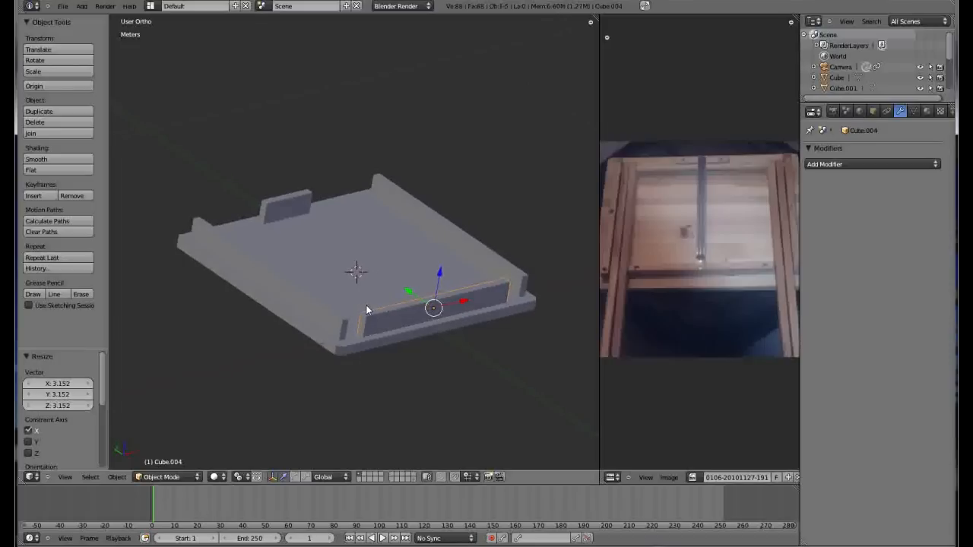
Step: Select all four strips together and reduce their height by scaling them to 0.774 along Z
shift+right_click(295, 297)
shift+right_click(463, 244)
shift+right_click(289, 213)
middle_drag(456, 342, 447, 322)
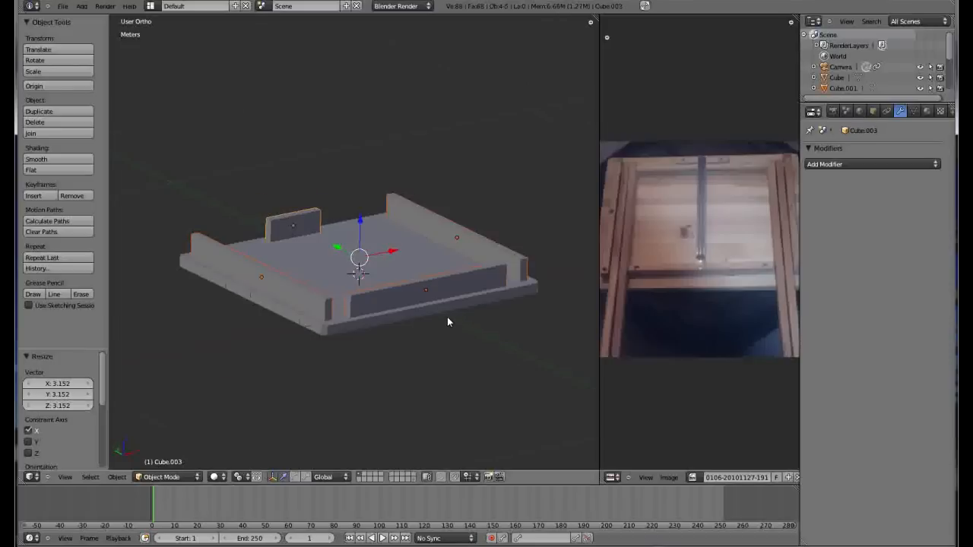
scroll(416, 326, up, 2)
key(s)
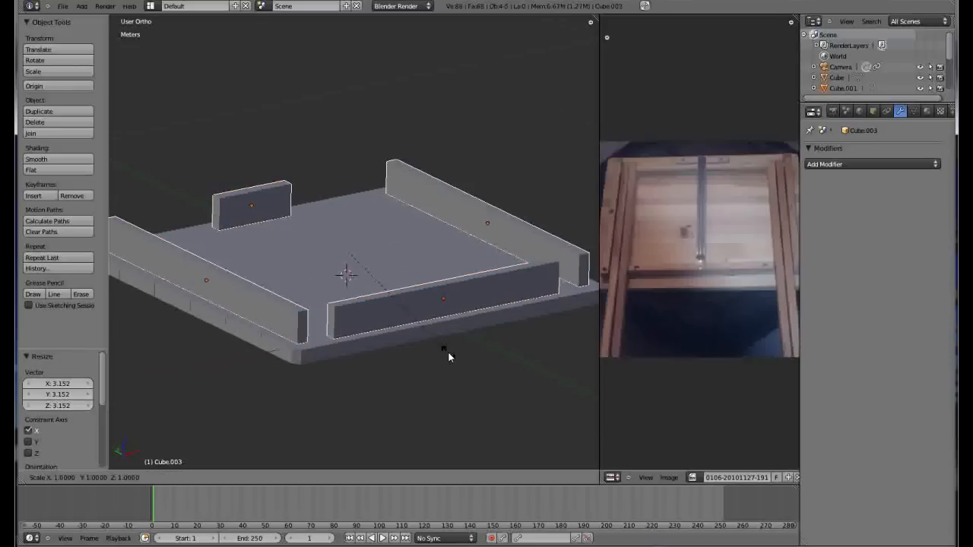
key(z)
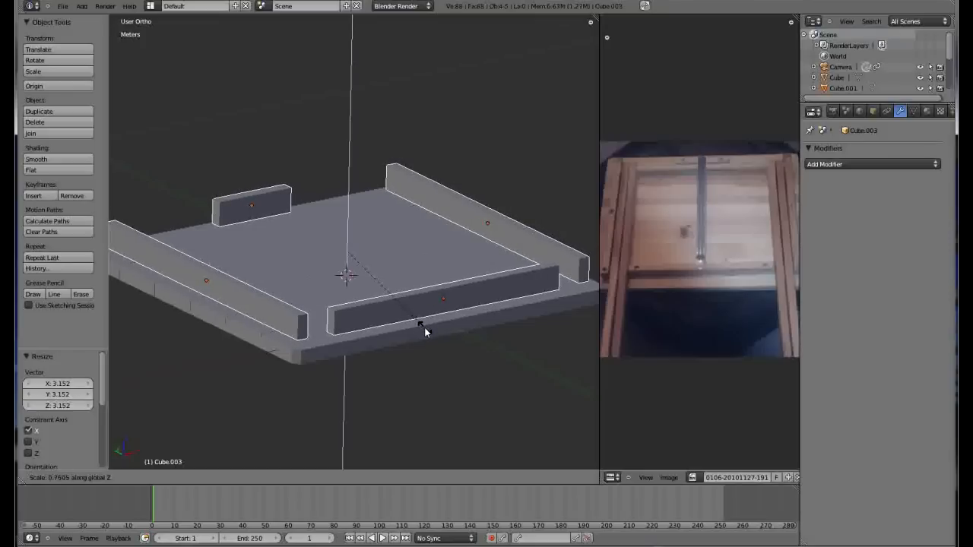
click(427, 328)
Step: Lower the four strips about 4.5 mm along Z so they rest on the tabletop, and deselect them
key(KP_1)
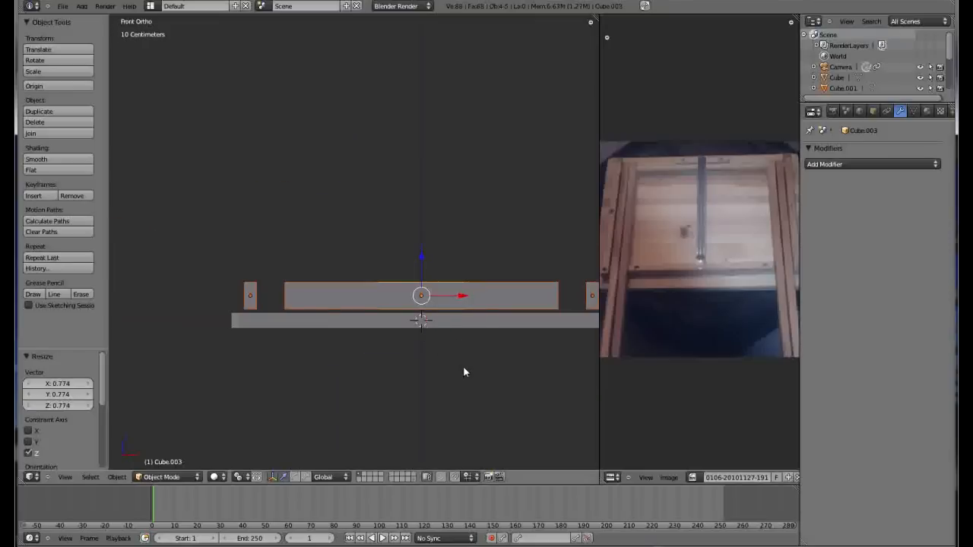
scroll(463, 366, down, 3)
scroll(552, 343, up, 4)
key(g)
key(z)
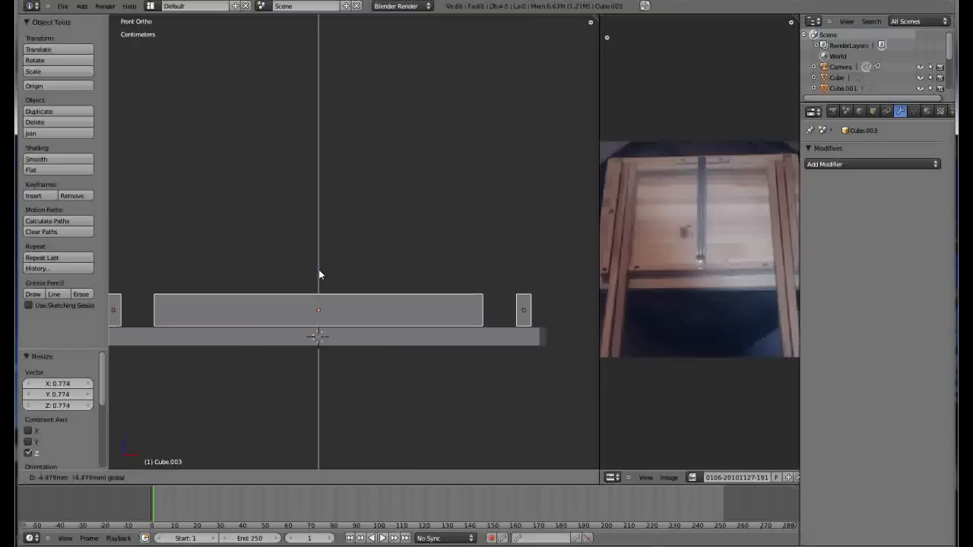
click(319, 273)
middle_drag(320, 276, 319, 340)
key(a)
scroll(313, 365, down, 3)
middle_drag(356, 369, 383, 426)
Step: Duplicate the long strip at the negative X edge in a wireframe top view and offset the copy 2.064 cm along X
right_click(244, 368)
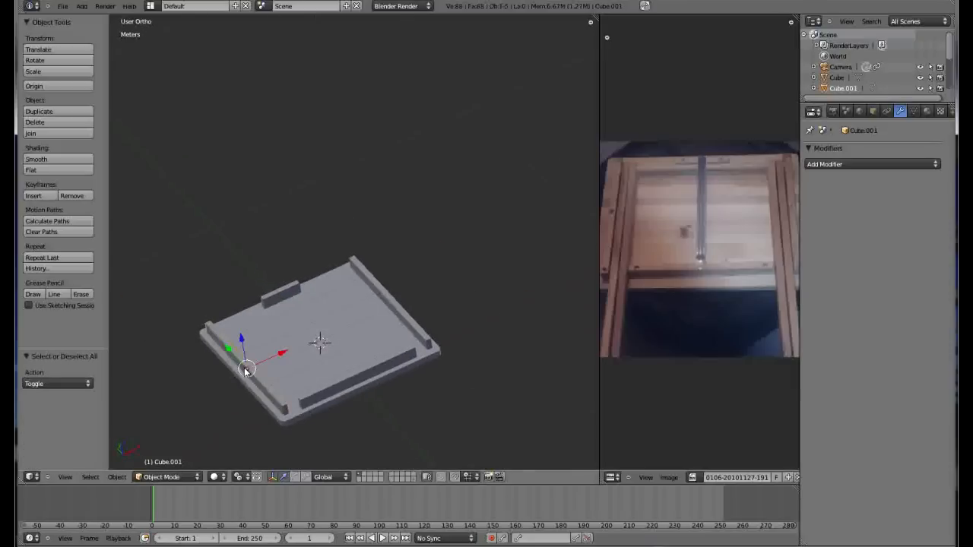
middle_drag(232, 396, 264, 364)
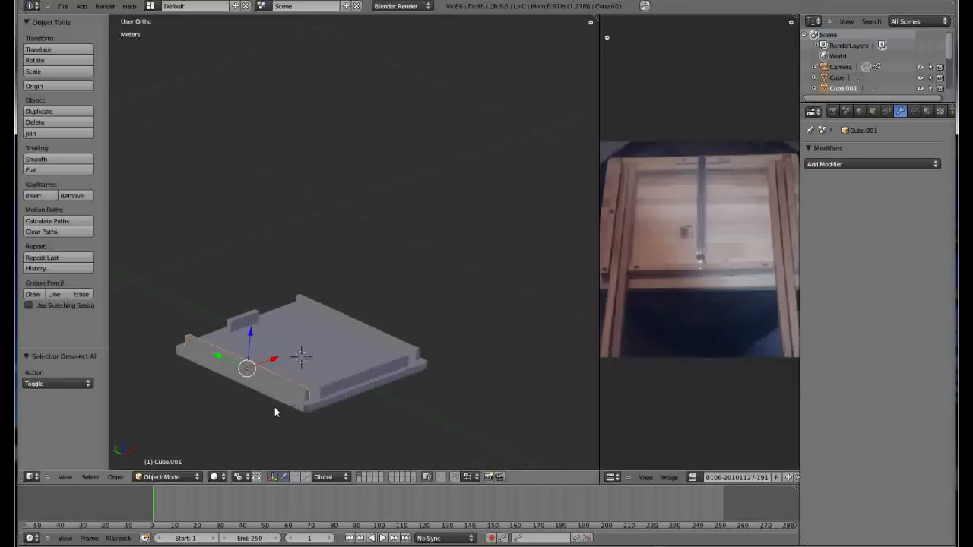
middle_drag(272, 411, 271, 400)
key(KP_7)
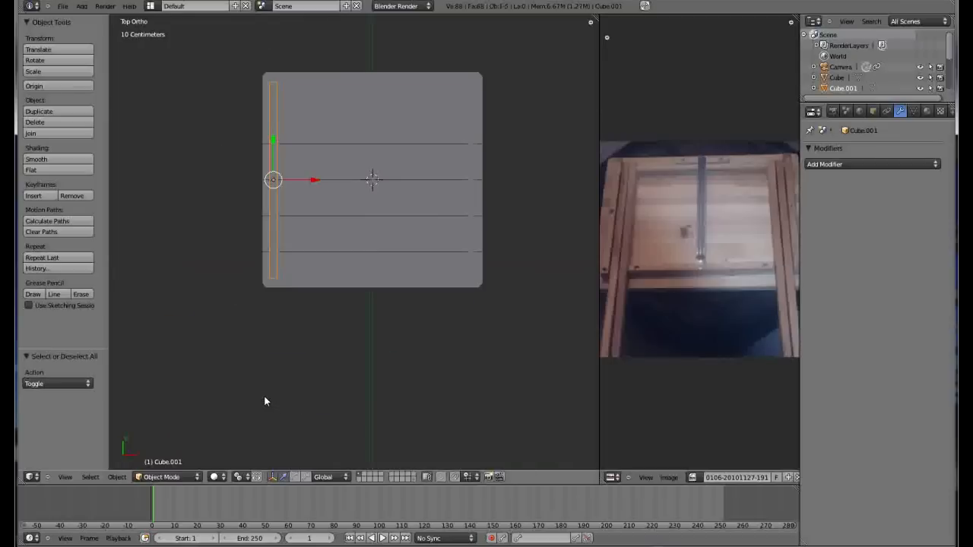
key(z)
scroll(337, 207, up, 1)
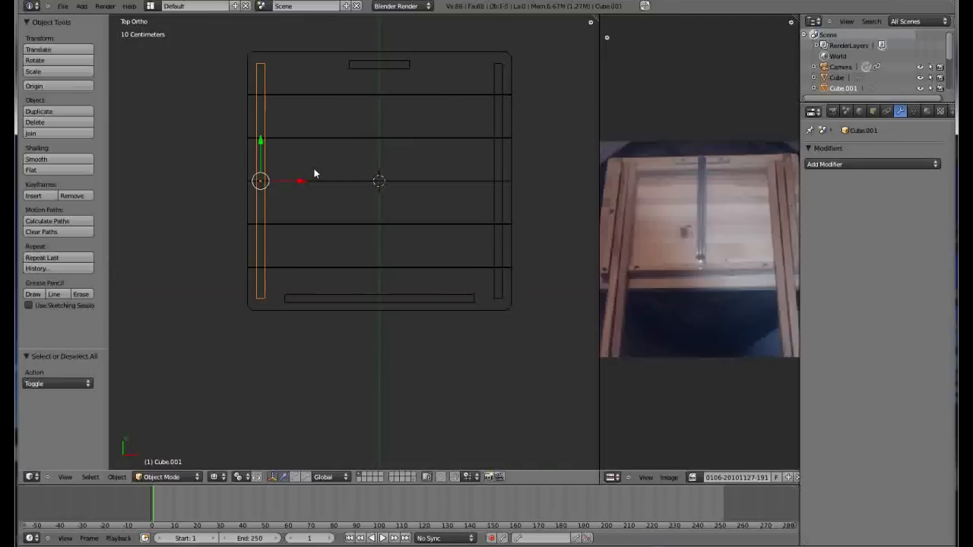
key(shift+d)
key(x)
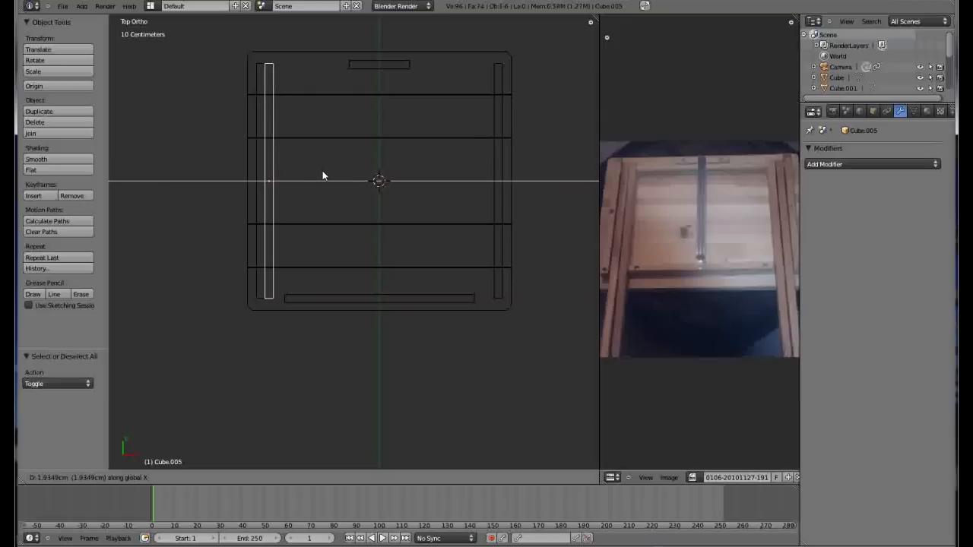
click(309, 181)
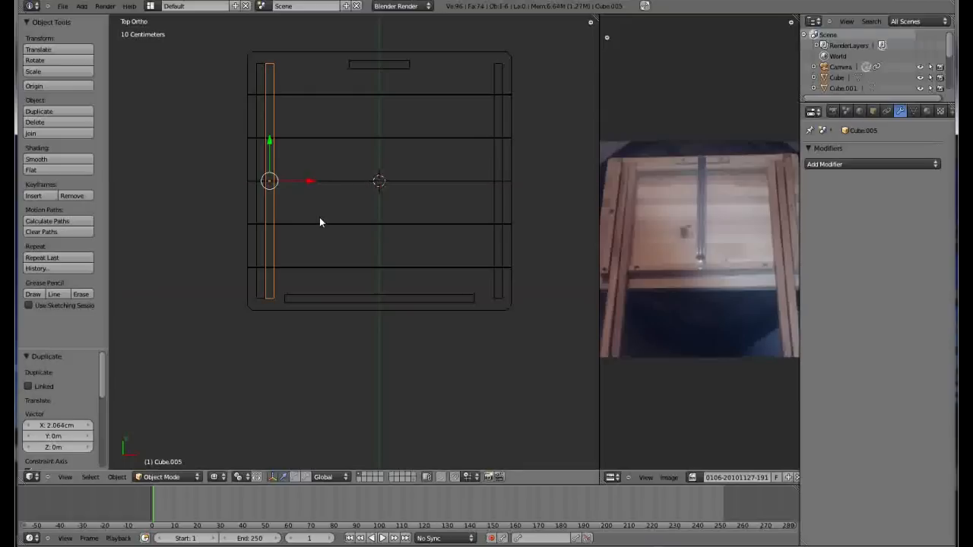
Step: Lengthen the new strip by about 1.83 along Y, move it -23.033 cm along Y, and show it from the right side
key(s)
key(y)
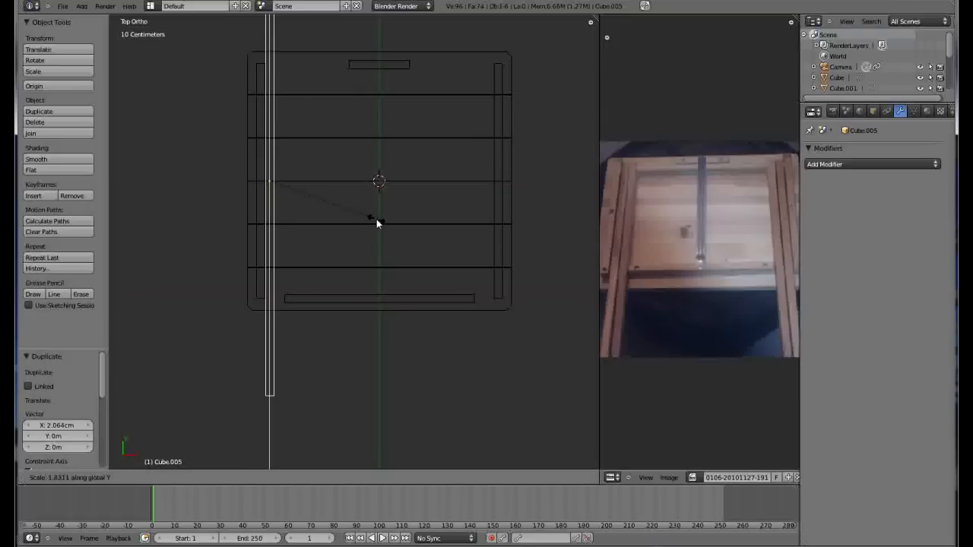
click(376, 220)
scroll(351, 214, down, 2)
drag(300, 156, 310, 225)
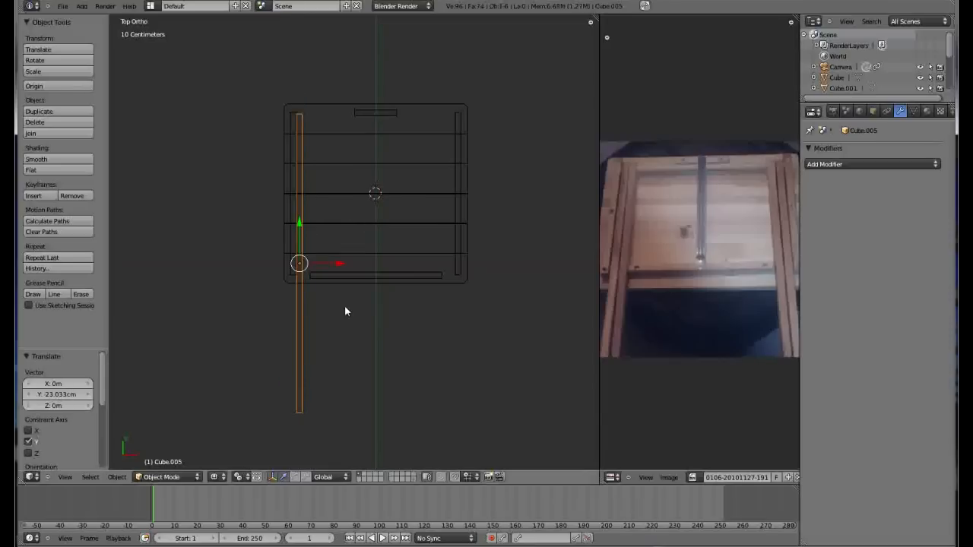
key(KP_3)
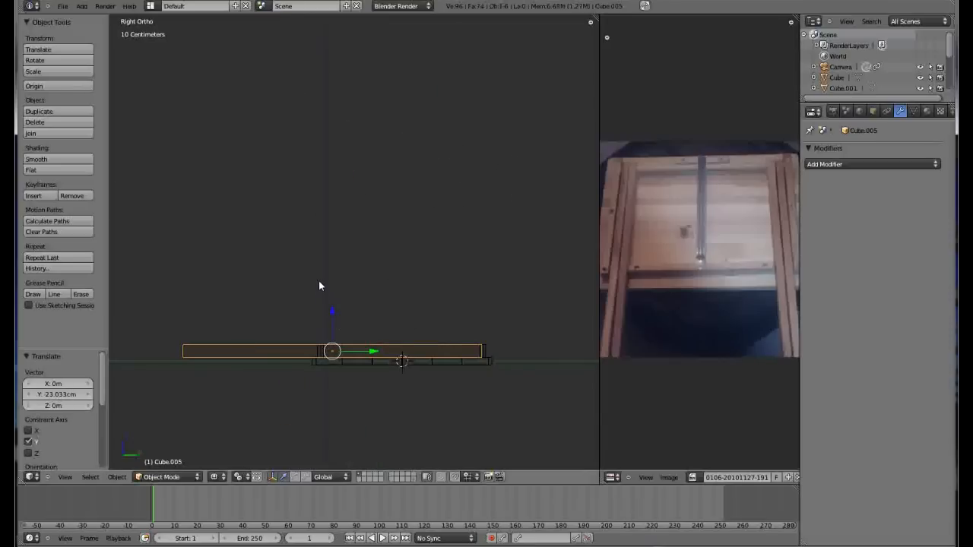
scroll(276, 392, up, 1)
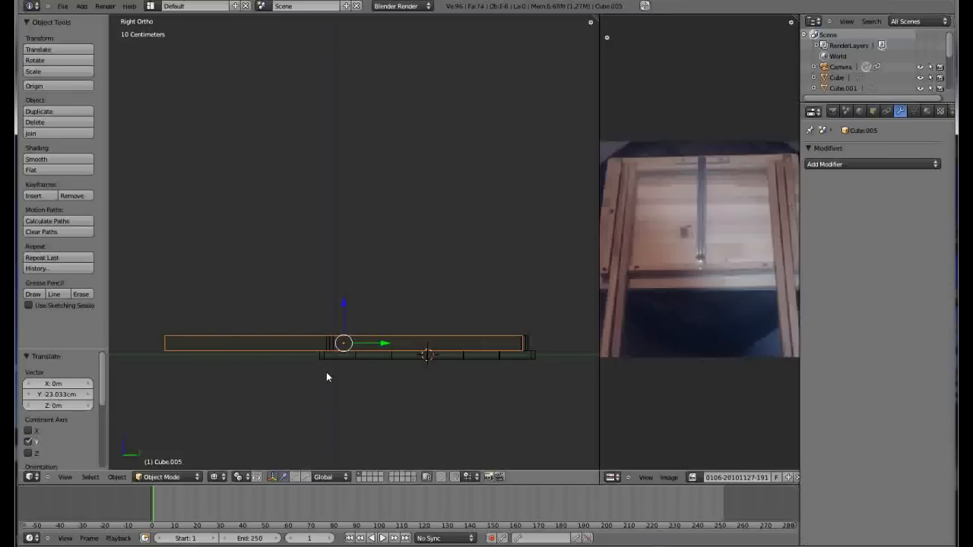
Step: Reduce the new long strip's height by scaling it to 0.738 along Z
scroll(345, 371, up, 1)
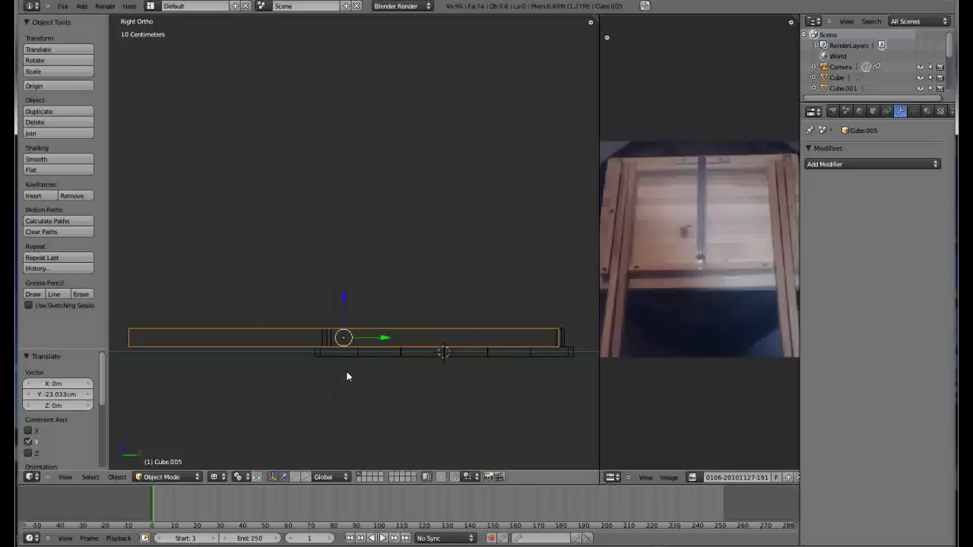
key(s)
key(z)
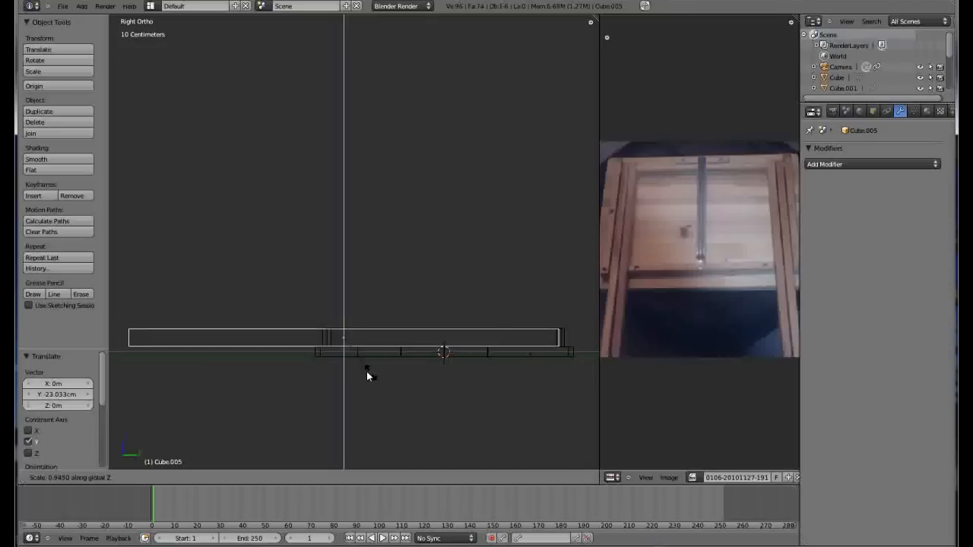
click(359, 368)
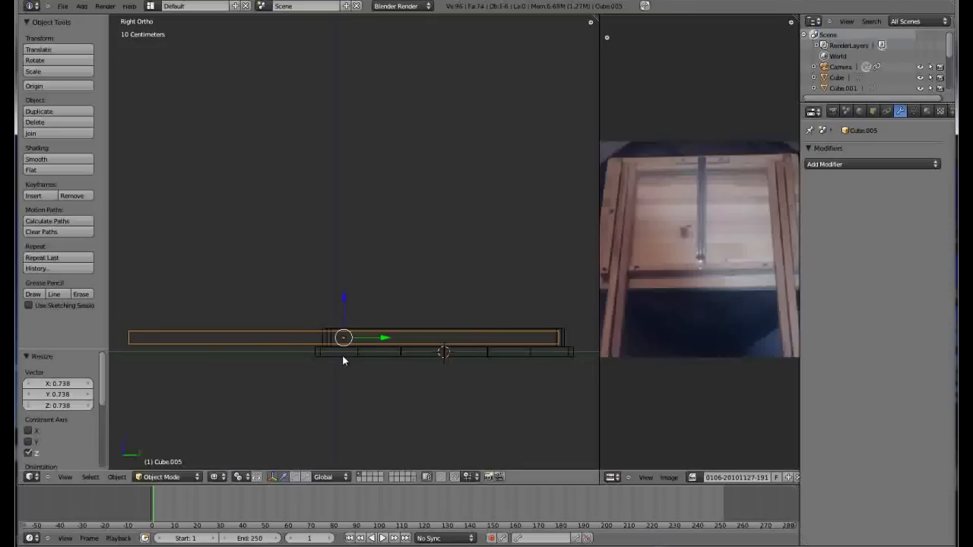
Step: Isolate the strip in local view, display it shaded in a maximized viewport, and show it from the right side
key(KP_Divide)
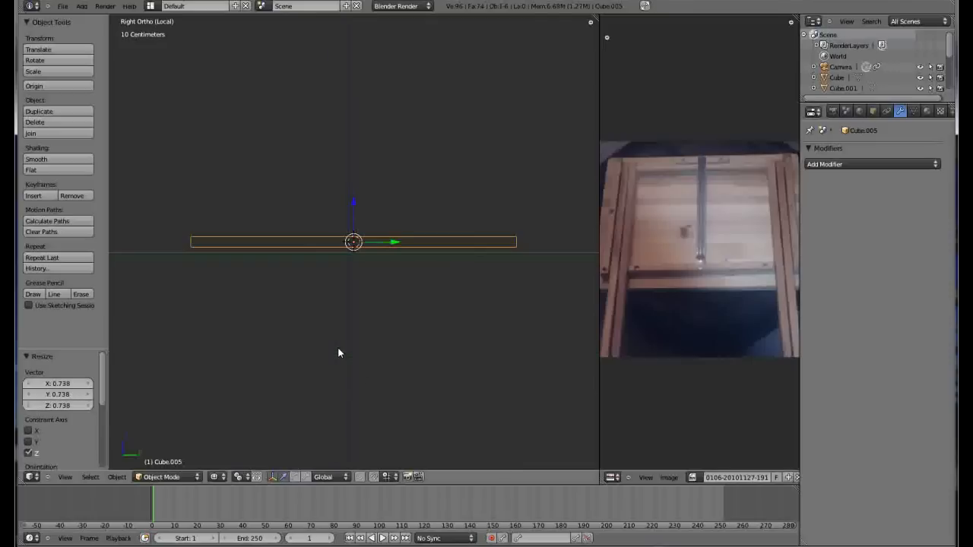
scroll(355, 210, up, 1)
scroll(251, 191, up, 1)
middle_drag(351, 248, 285, 320)
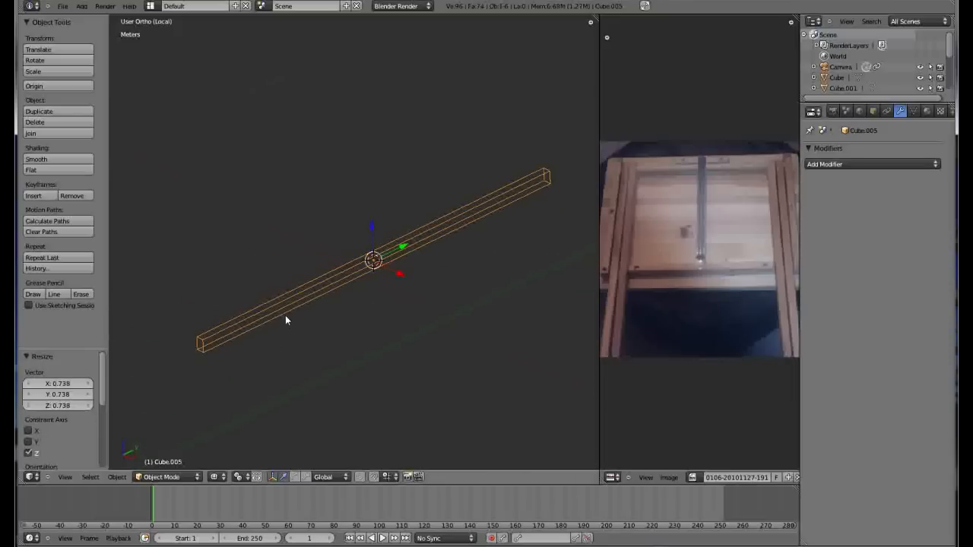
key(z)
middle_drag(382, 287, 374, 293)
scroll(432, 268, up, 1)
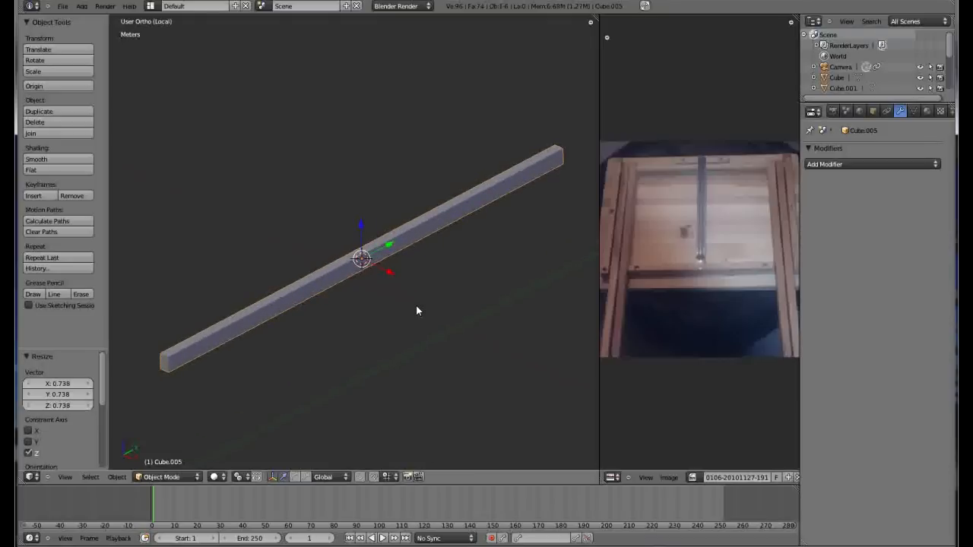
key(ctrl+Up)
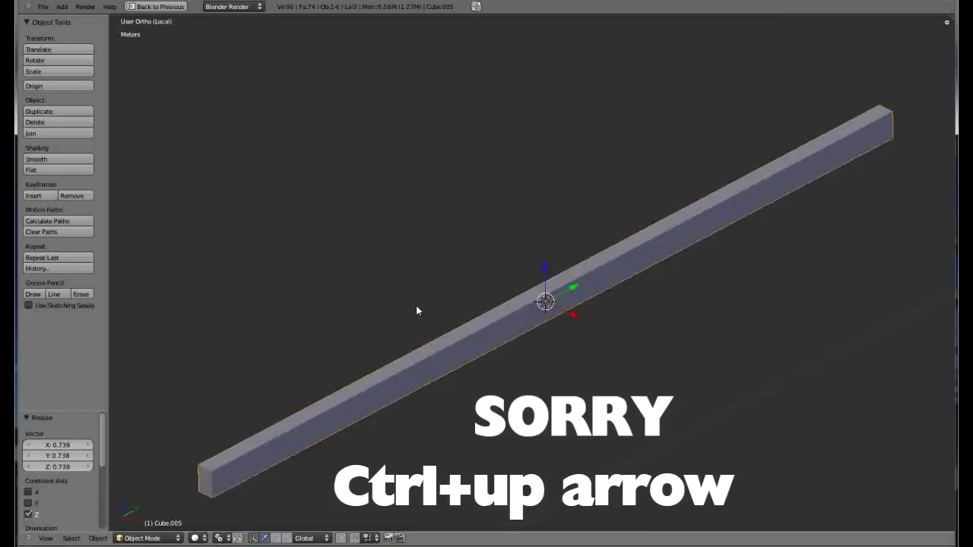
key(KP_3)
scroll(417, 306, down, 2)
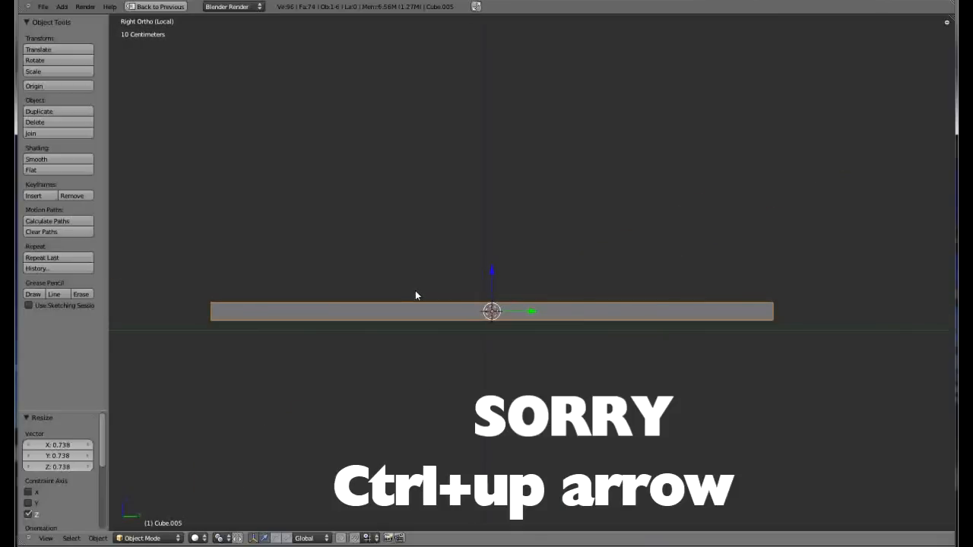
scroll(416, 292, up, 1)
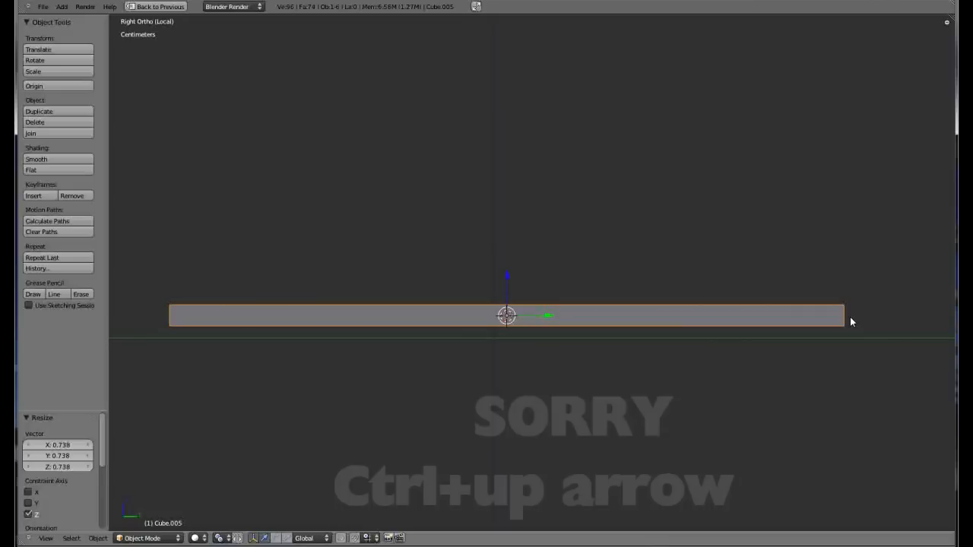
Step: Cut two evenly spaced, lengthwise edge loops around the strip's mesh without sliding them
key(Tab)
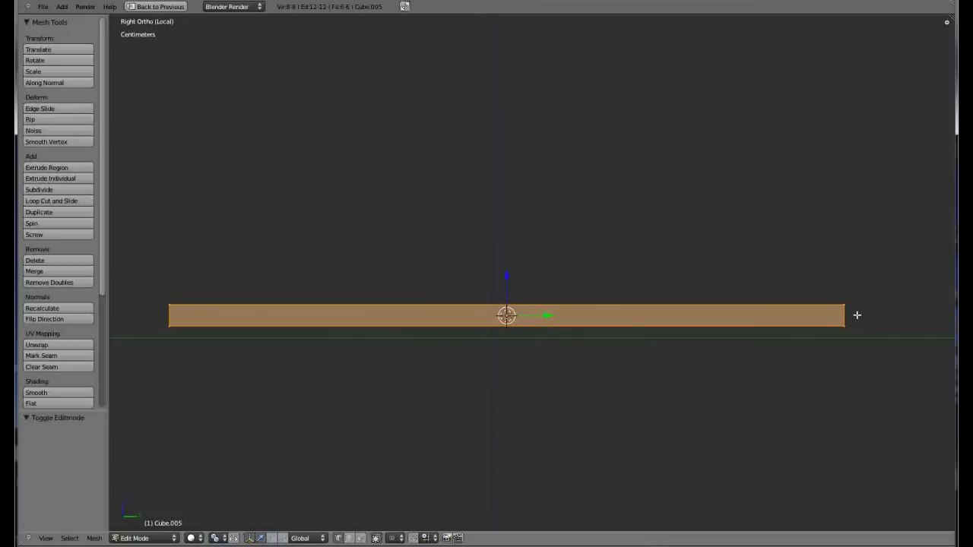
key(a)
key(z)
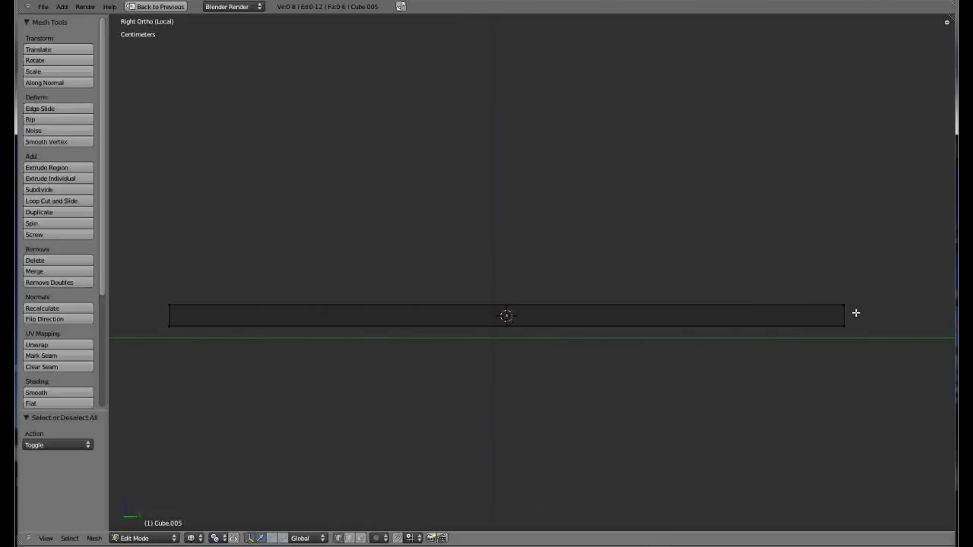
key(ctrl+r)
scroll(846, 313, up, 1)
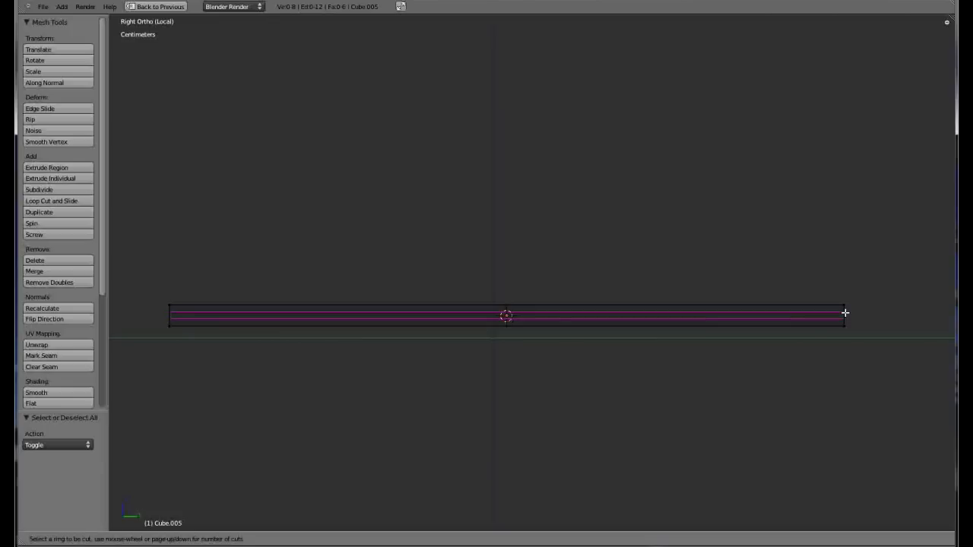
scroll(846, 314, down, 1)
scroll(845, 313, up, 1)
click(846, 313)
right_click(845, 314)
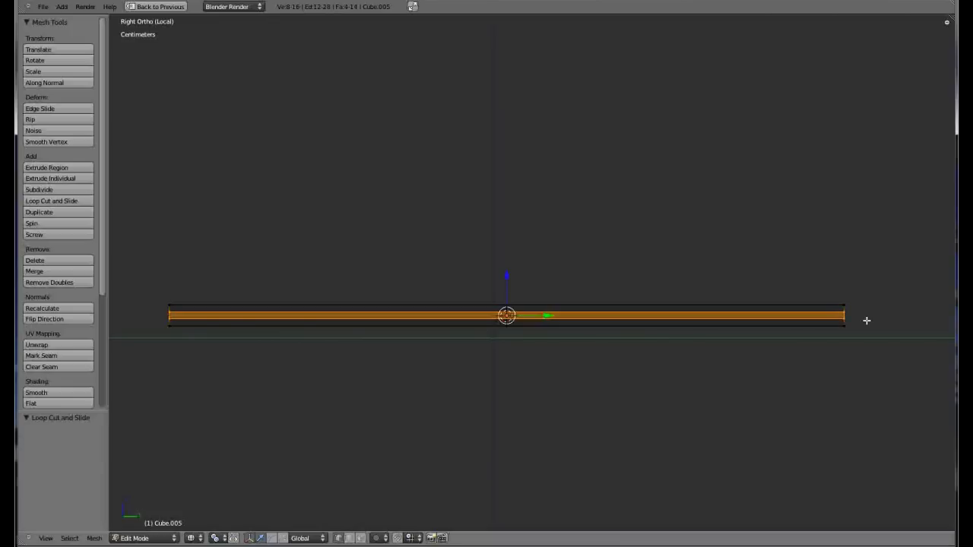
Step: Bevel the strip's ends by scaling its uppermost and lowermost vertices together to about 0.989 along Y, and return to object mode
key(a)
key(b)
drag(870, 292, 162, 307)
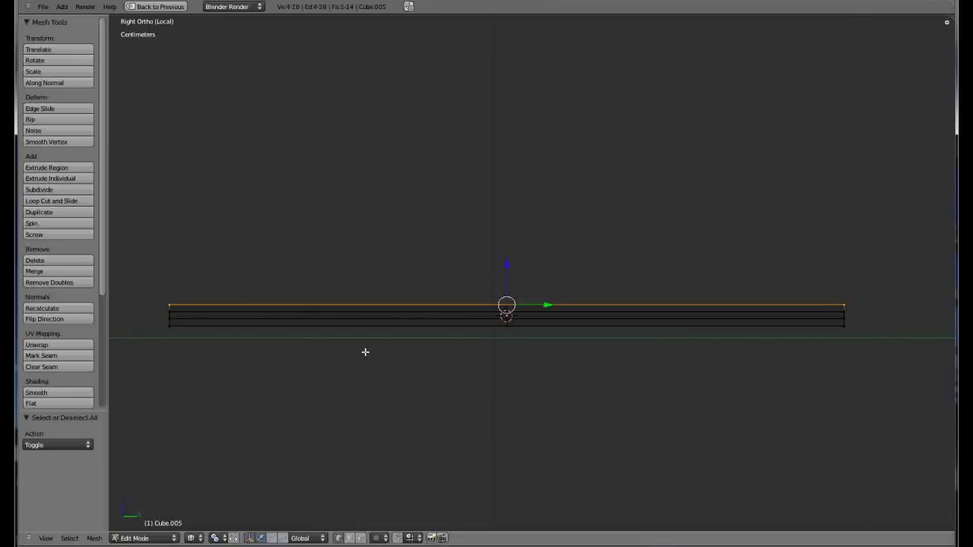
key(b)
drag(873, 325, 157, 348)
key(s)
key(y)
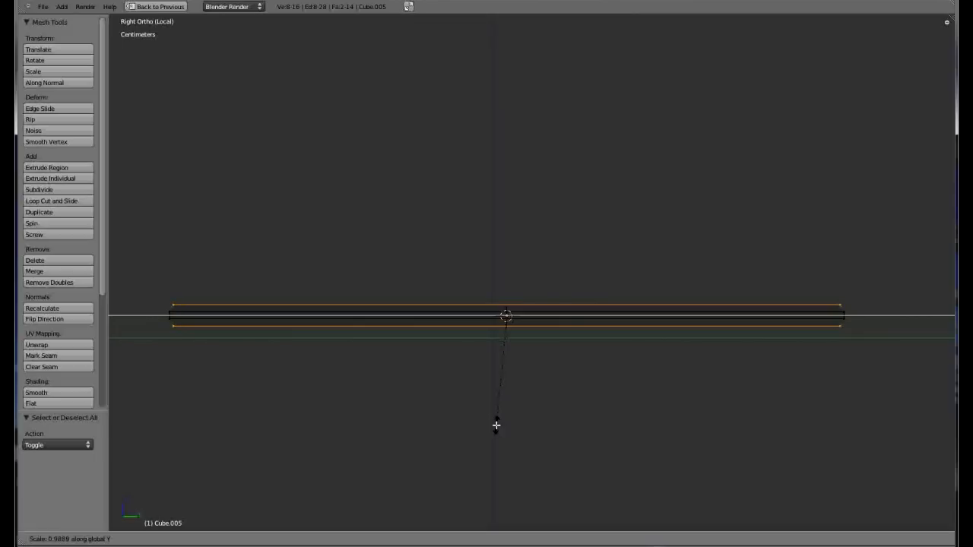
click(497, 426)
key(a)
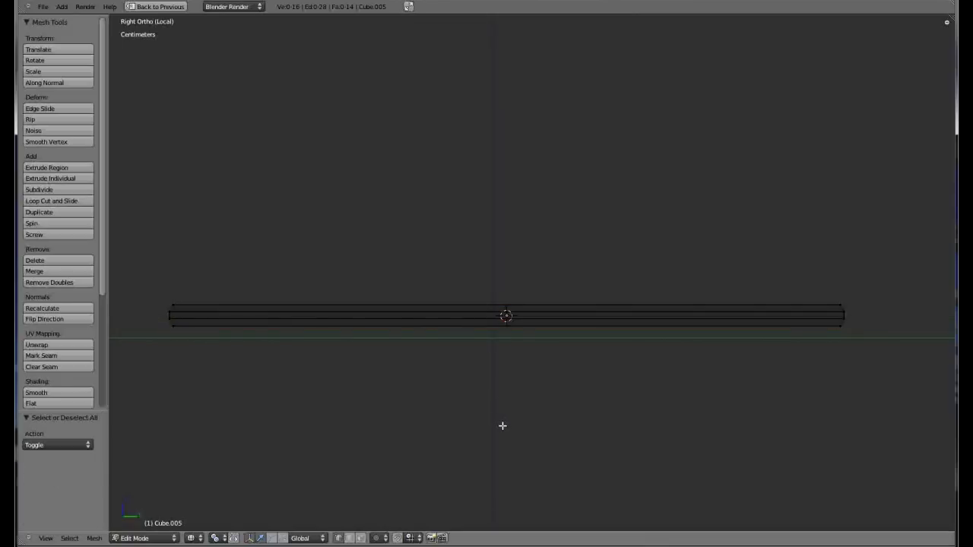
key(Tab)
mouse_move(491, 423)
middle_down()
mouse_move(464, 393)
mouse_move(480, 441)
mouse_move(483, 432)
middle_up()
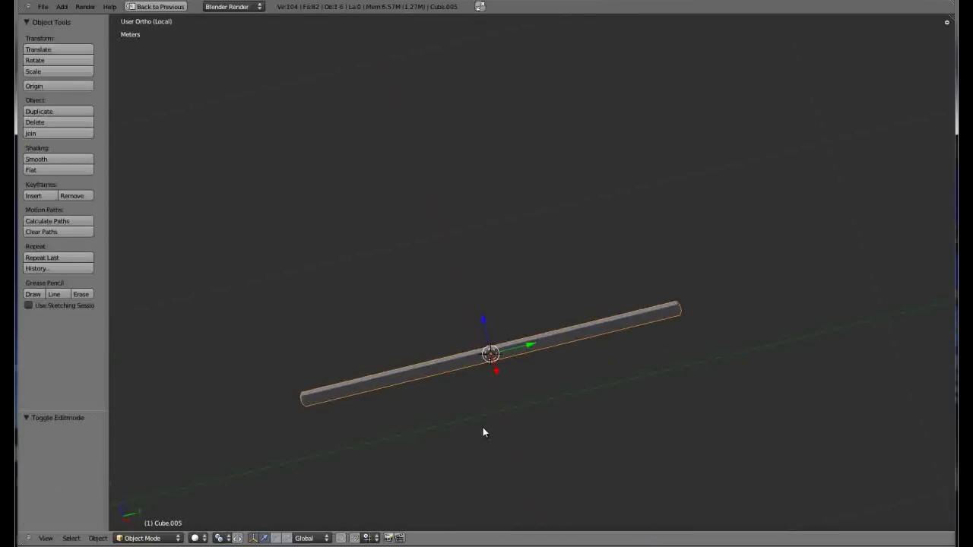
Step: Restore the normal window layout, leave local view, and show the whole table shaded from the top
key(ctrl+Up)
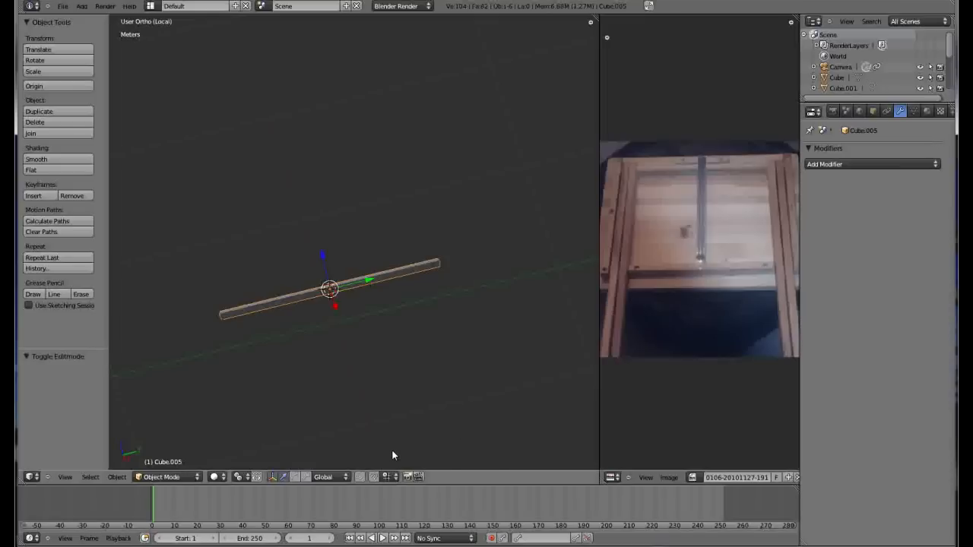
key(KP_Divide)
mouse_move(331, 318)
middle_down()
mouse_move(381, 397)
mouse_move(408, 386)
mouse_move(406, 368)
middle_up()
key(z)
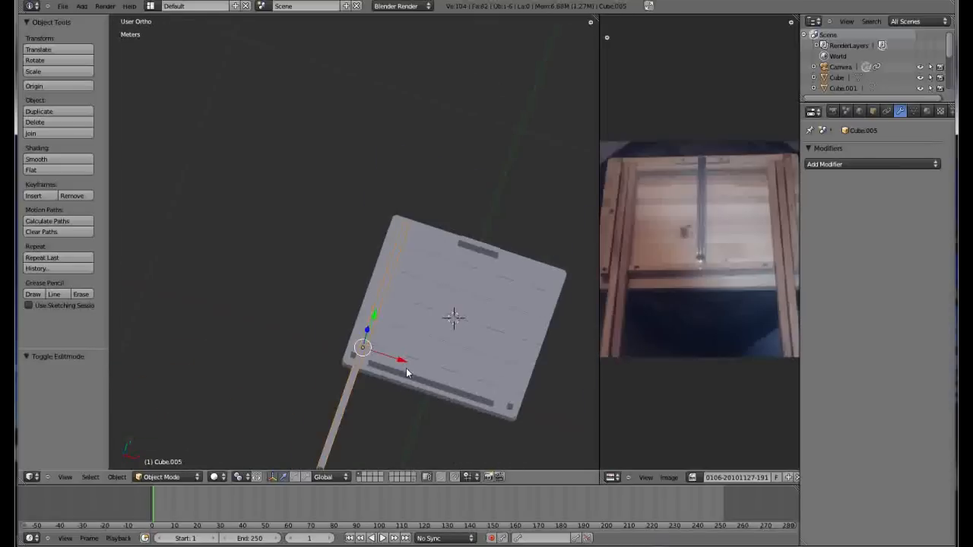
key(KP_7)
scroll(488, 351, down, 2)
scroll(531, 373, up, 3)
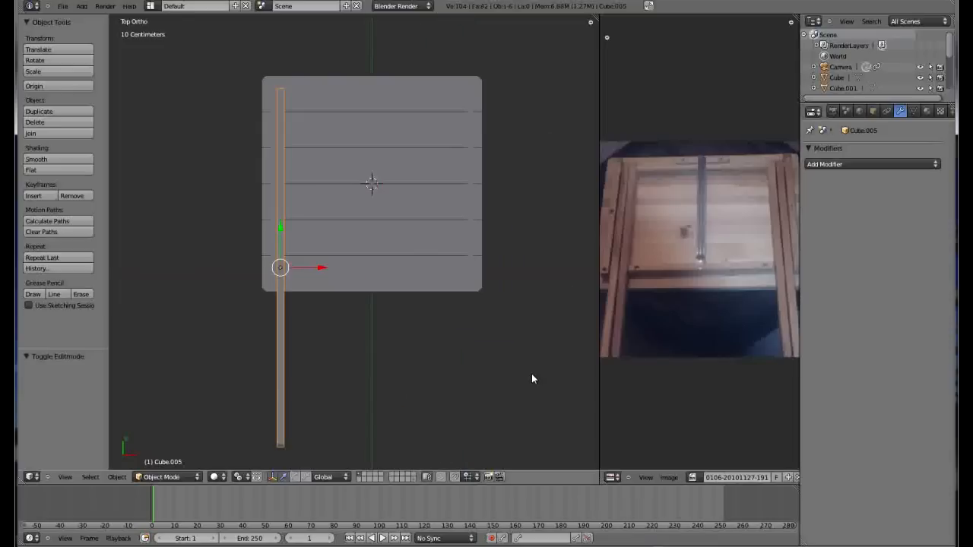
Step: Save the scene as a new file named tabletut2.blend in the 3D modeling blender folder
click(64, 7)
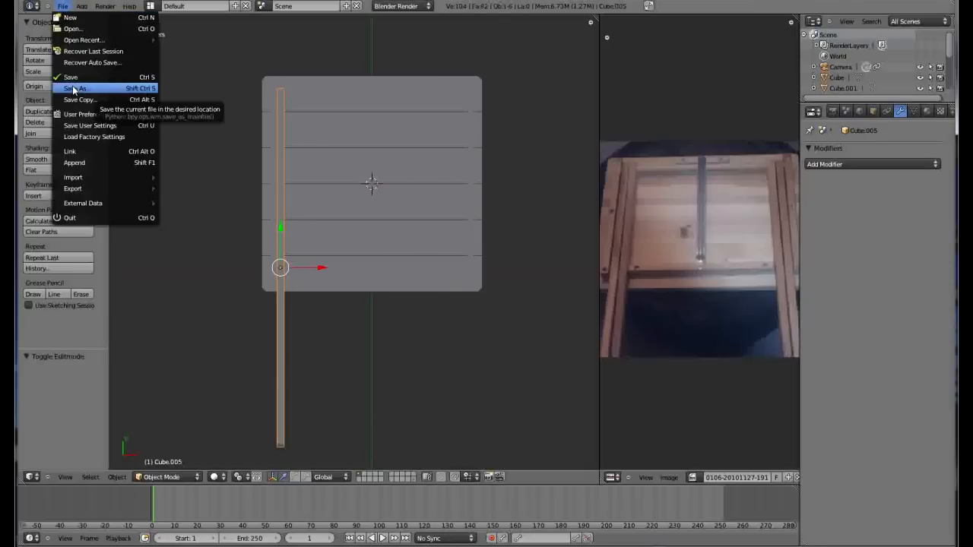
click(73, 89)
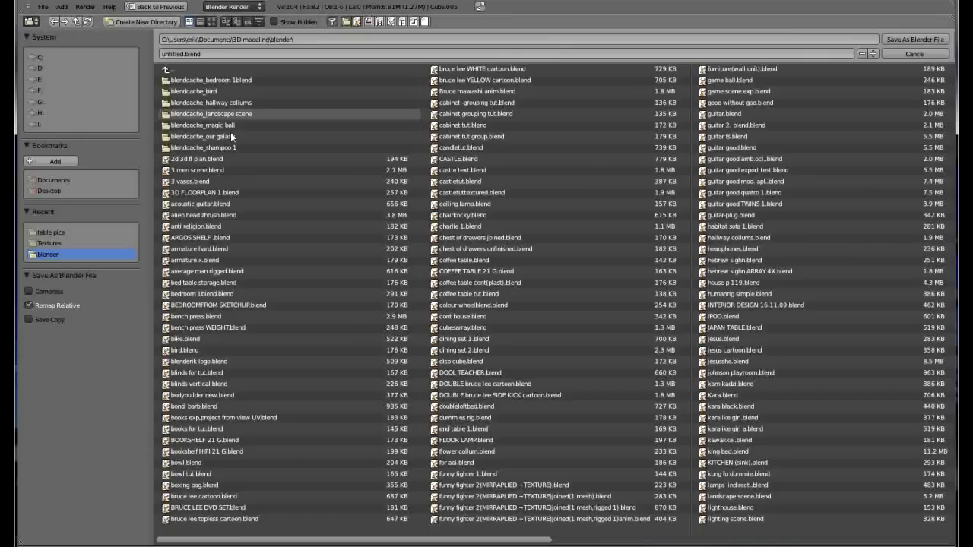
click(183, 53)
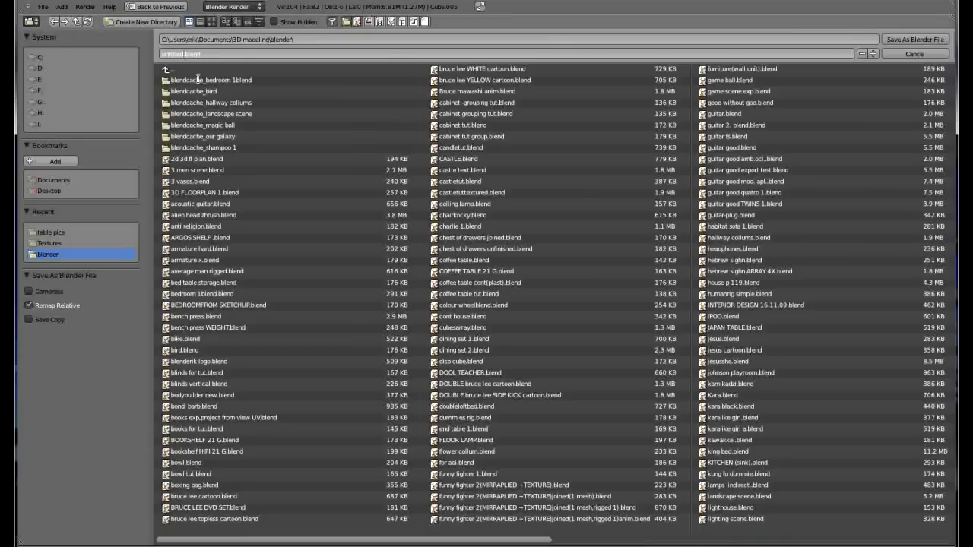
key(BackSpace)
key(BackSpace)
key(BackSpace)
key(BackSpace)
key(BackSpace)
key(BackSpace)
key(BackSpace)
key(BackSpace)
text(table)
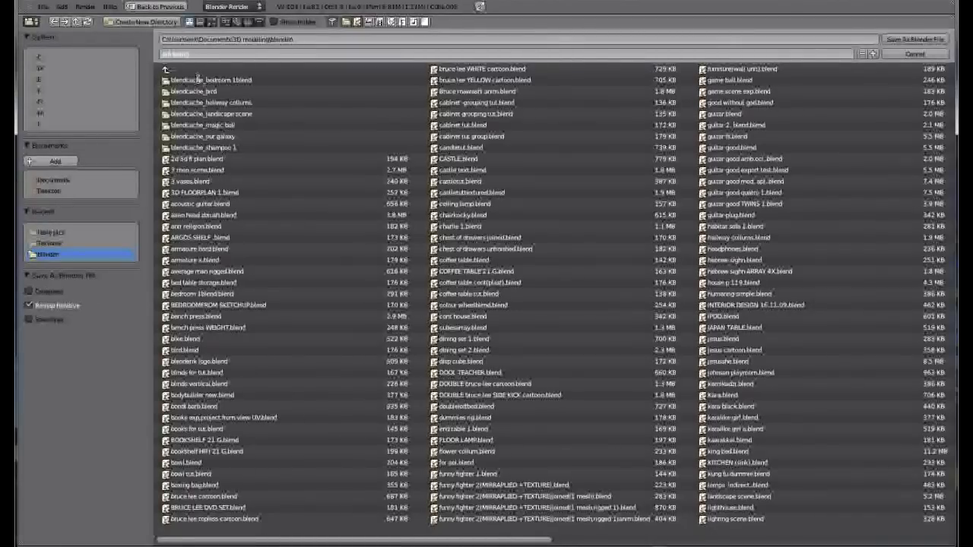
text( tut)
key(Return)
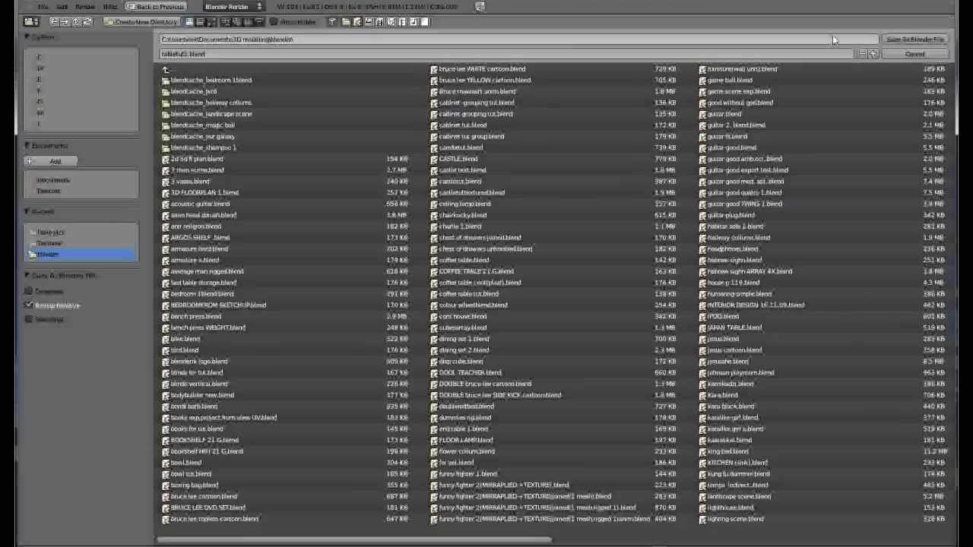
click(912, 39)
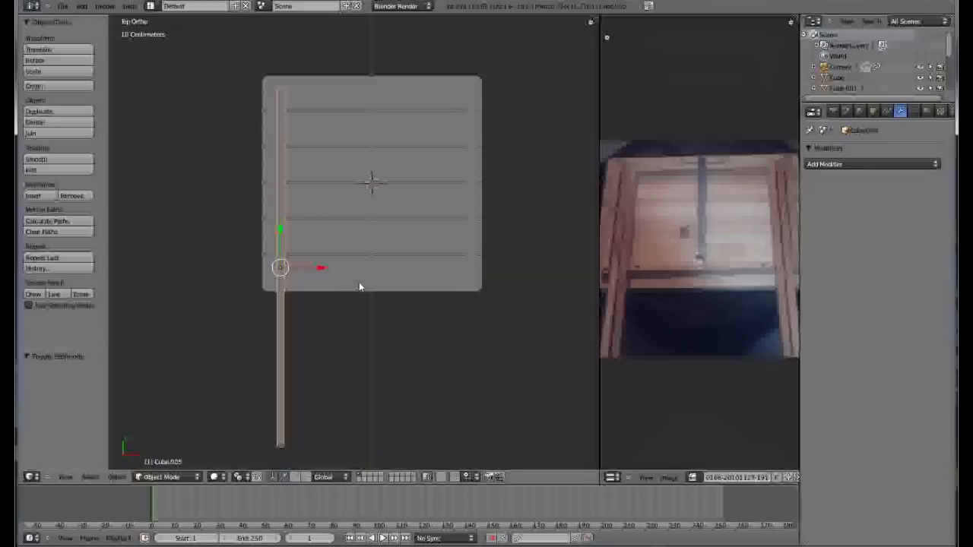
Step: Duplicate the leg strip about 2.47 cm along X in wireframe and nudge the copy back about 4 mm against the original
key(z)
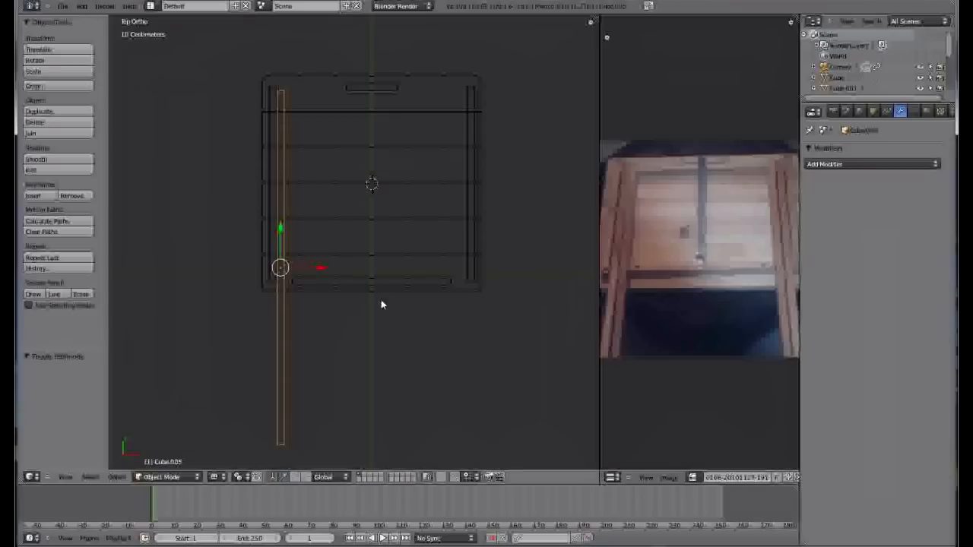
key(shift+d)
key(x)
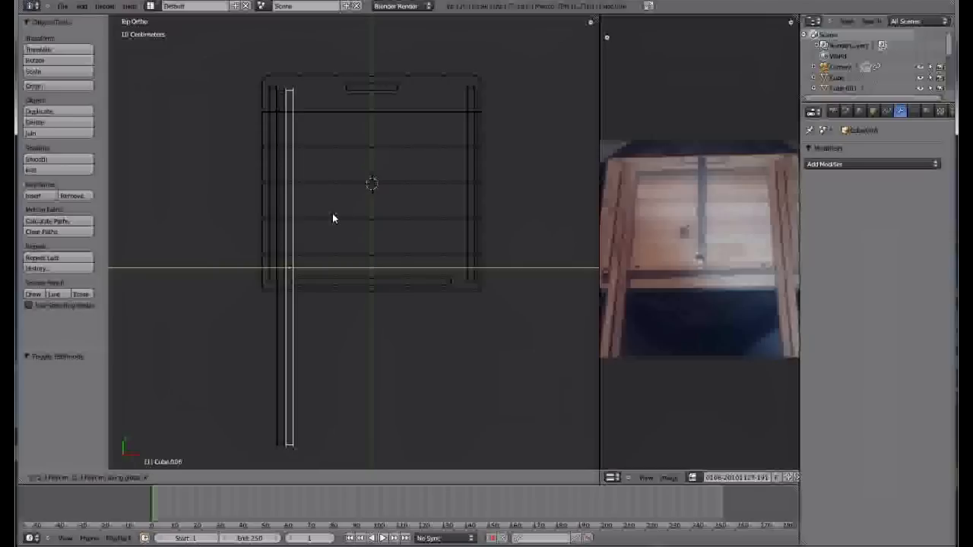
click(333, 214)
scroll(265, 220, up, 4)
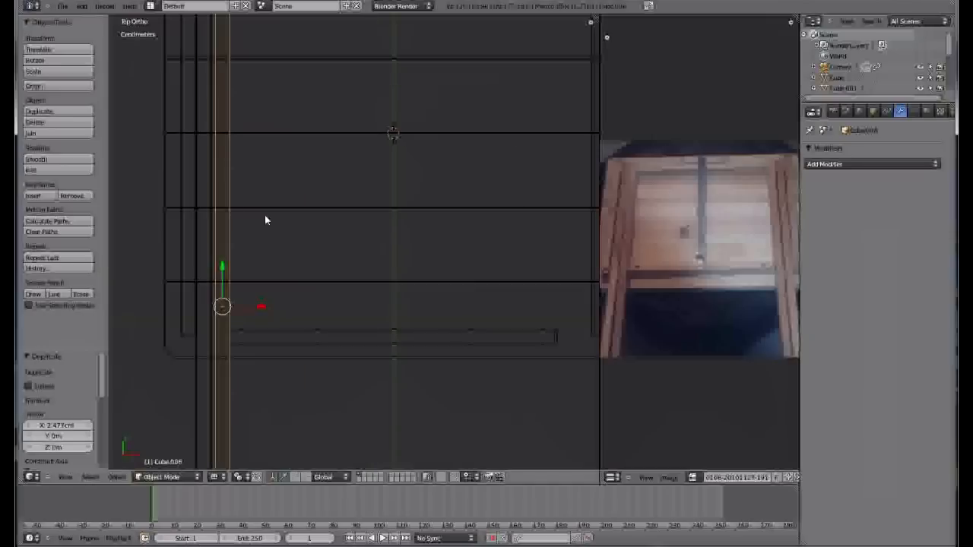
drag(264, 310, 257, 306)
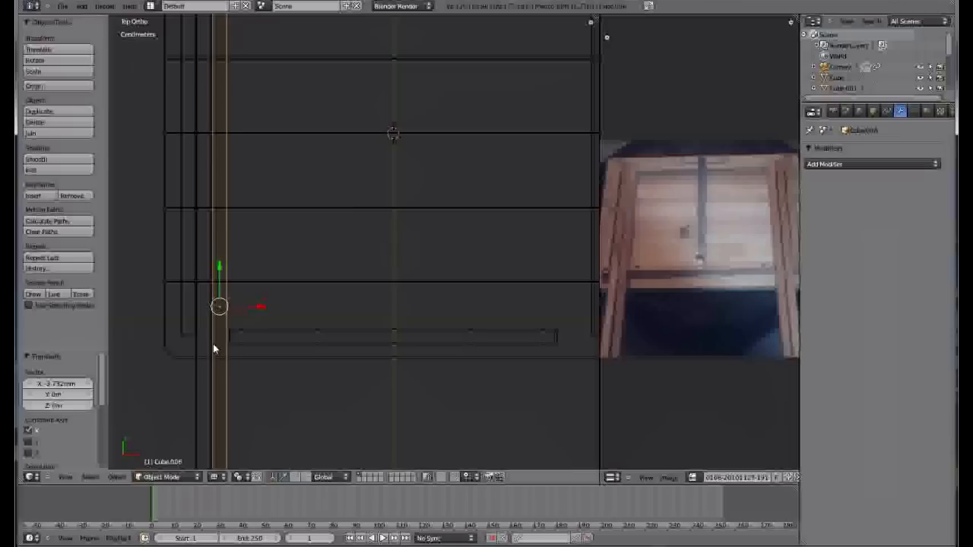
Step: Duplicate both leg strips together 48.367 cm along X, nudge the copies another 1.8 mm, and show the table shaded at an angle
right_click(199, 392)
scroll(283, 354, down, 5)
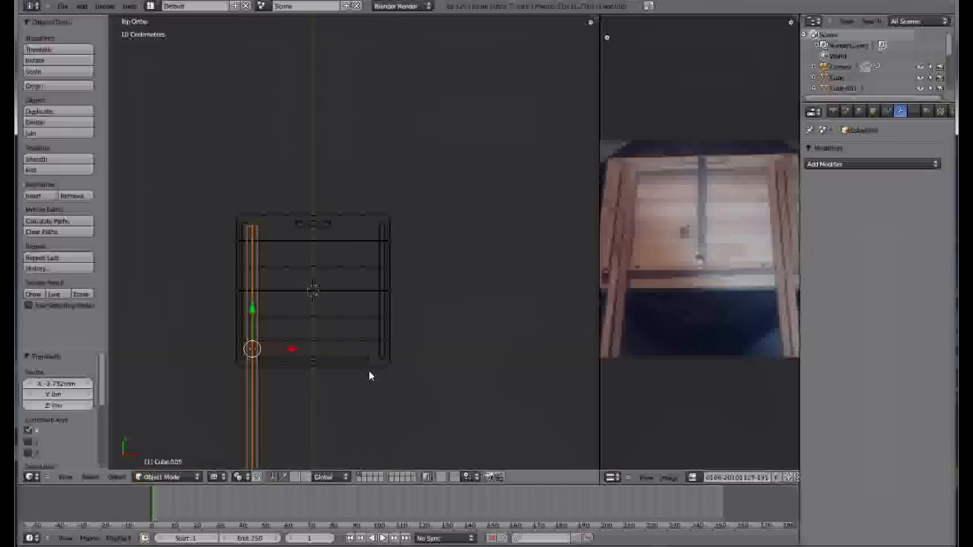
key(shift+d)
key(x)
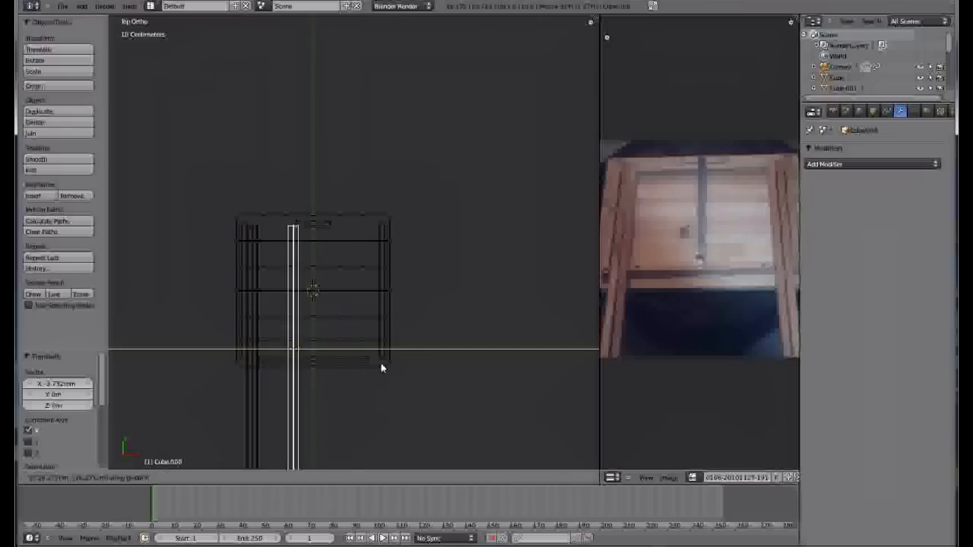
click(441, 368)
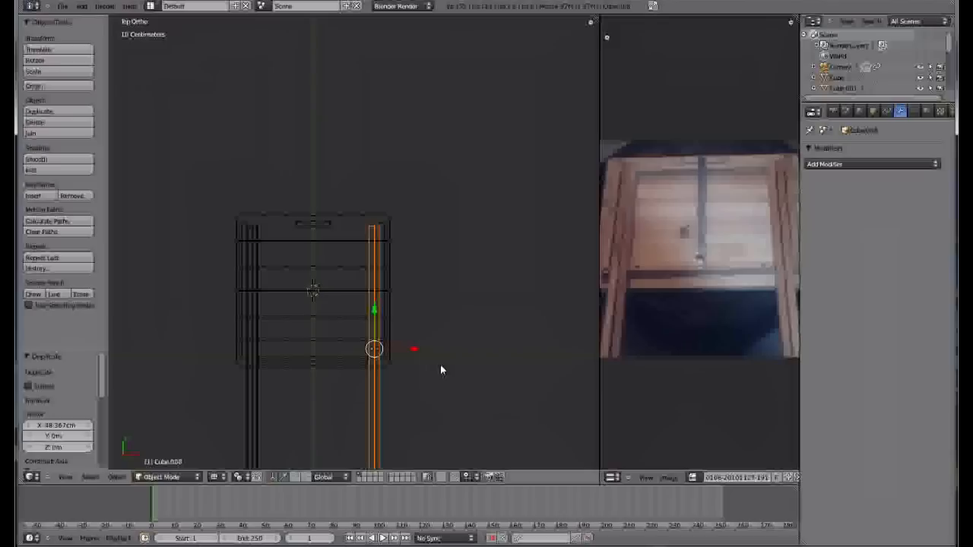
scroll(400, 384, up, 8)
drag(448, 348, 446, 350)
scroll(445, 350, down, 6)
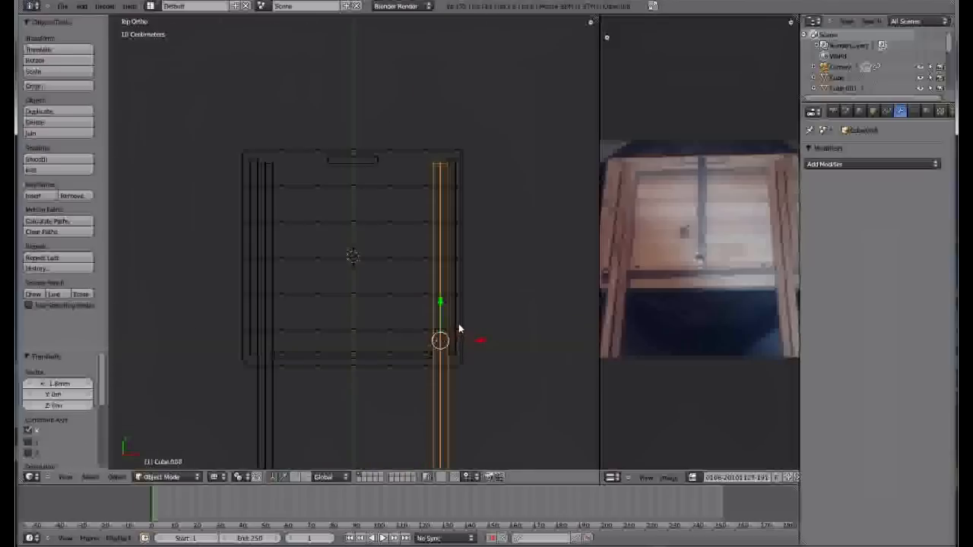
mouse_move(376, 408)
middle_down()
mouse_move(395, 333)
mouse_move(435, 354)
mouse_move(444, 335)
mouse_move(450, 342)
middle_up()
key(z)
scroll(372, 414, down, 3)
scroll(371, 414, up, 3)
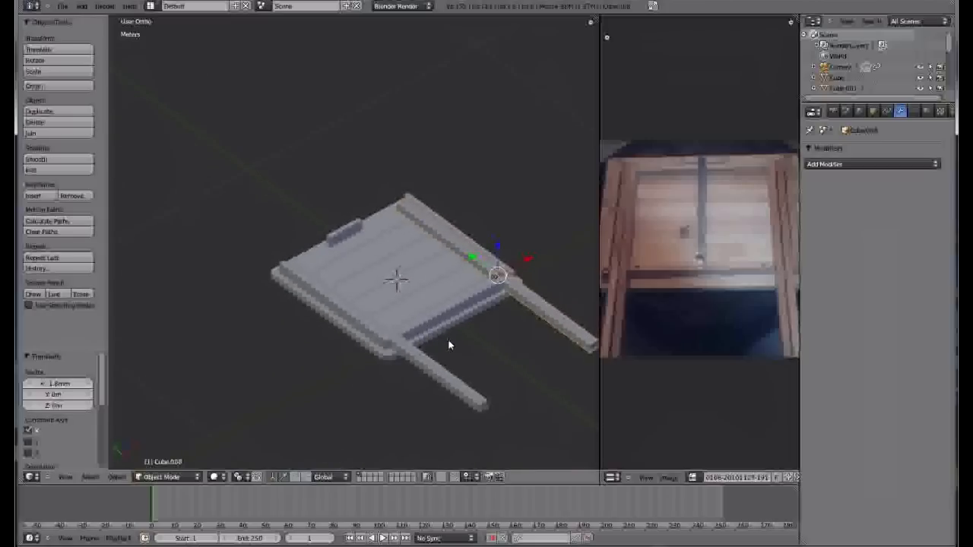
Step: Clear the selection and add a mesh cylinder at the 3D cursor in the middle of the table, working in top view
scroll(367, 218, up, 1)
middle_drag(408, 278, 512, 324)
key(KP_7)
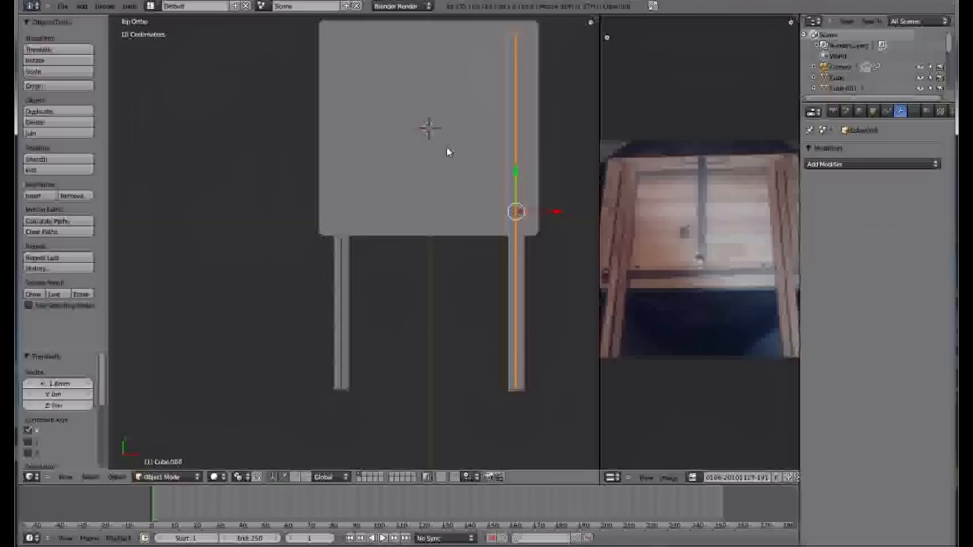
scroll(447, 148, down, 4)
scroll(440, 80, up, 3)
scroll(445, 115, up, 2)
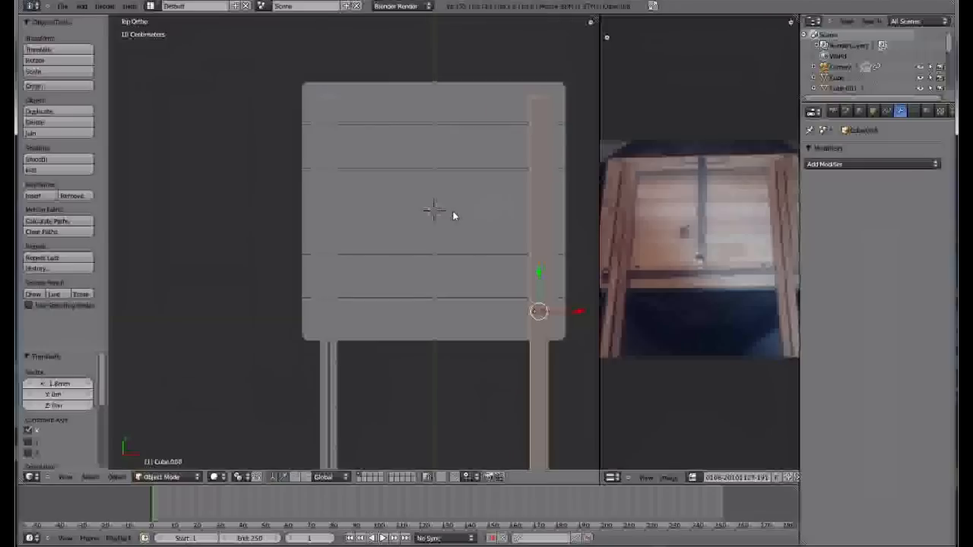
key(a)
key(shift+a)
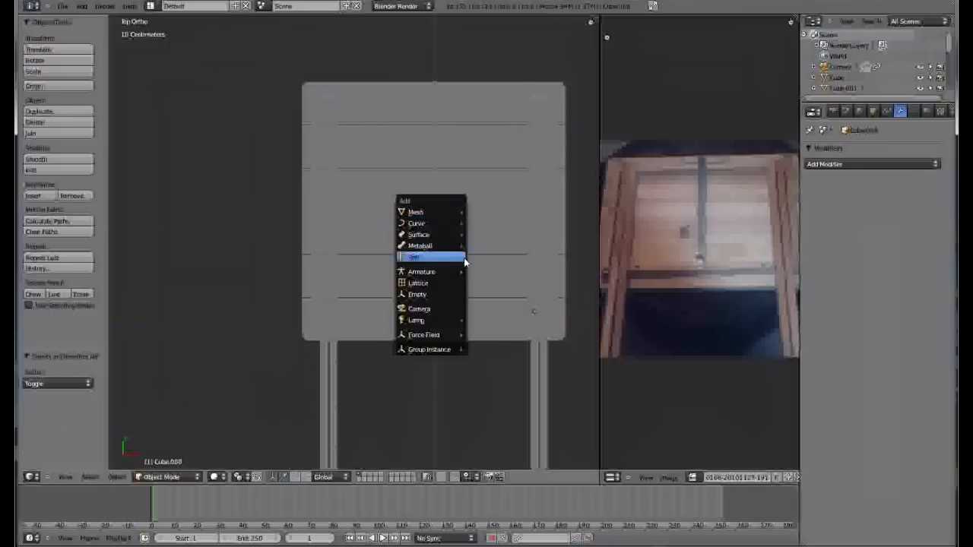
mouse_move(450, 216)
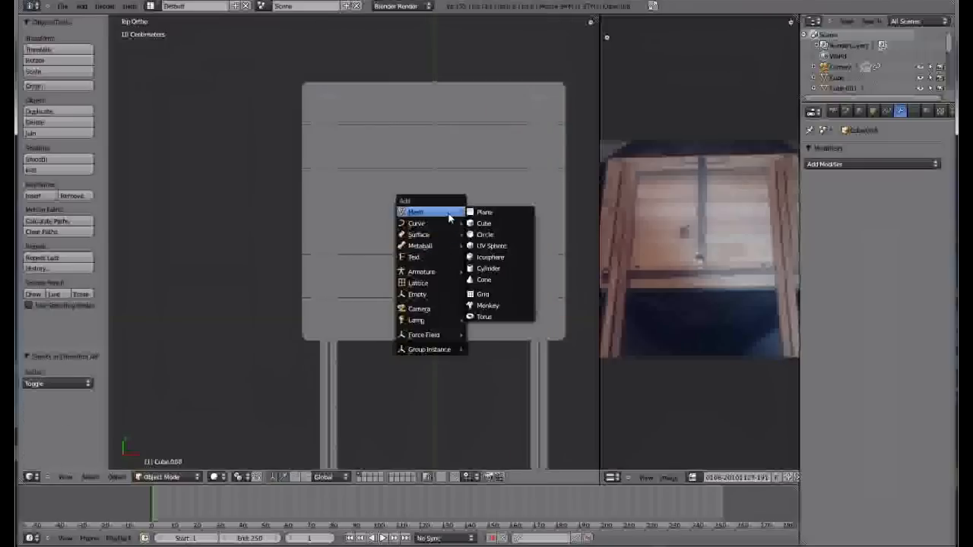
click(486, 269)
scroll(431, 226, down, 2)
scroll(430, 227, down, 2)
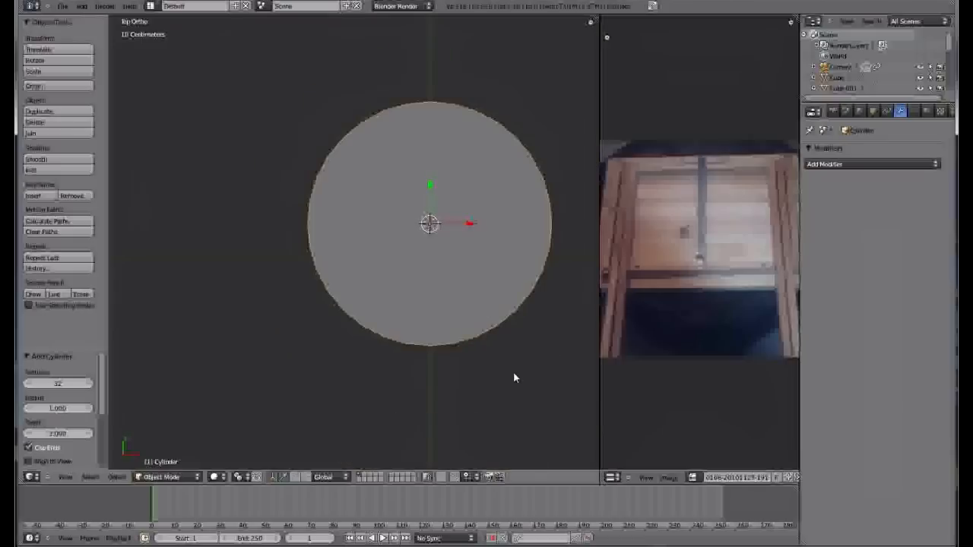
Step: Scale the new cylinder down uniformly by about 0.088 and again by 0.194, and show the table in wireframe
key(s)
click(437, 242)
scroll(456, 228, up, 10)
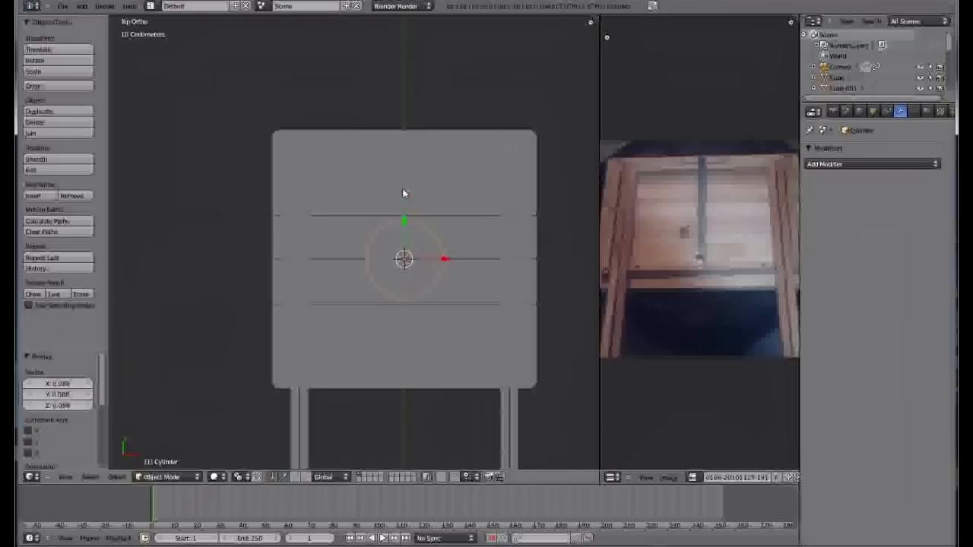
key(s)
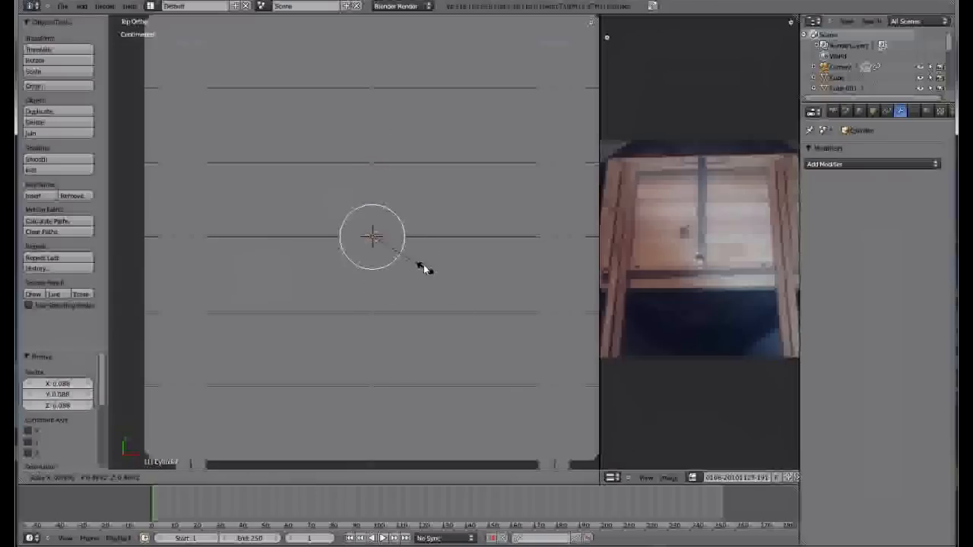
click(392, 250)
scroll(392, 250, down, 3)
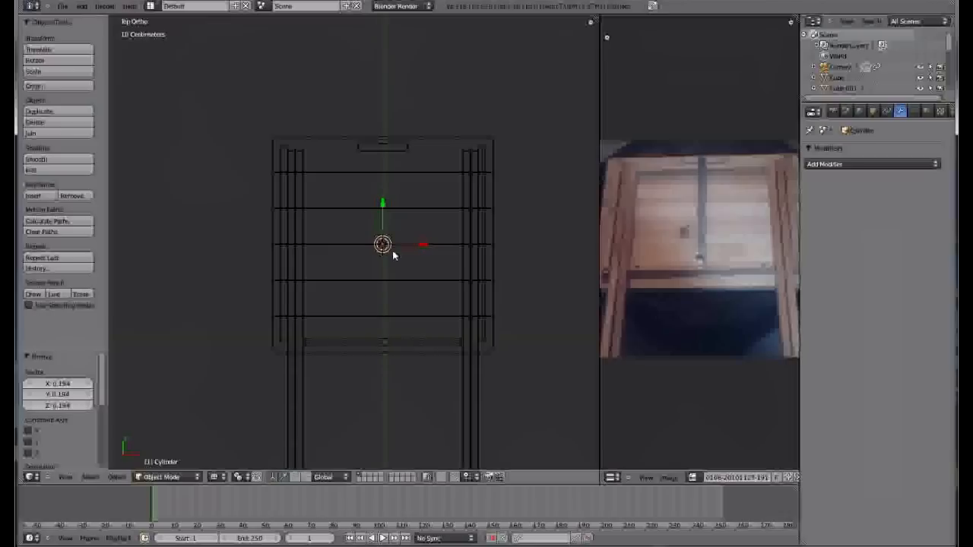
scroll(384, 255, up, 4)
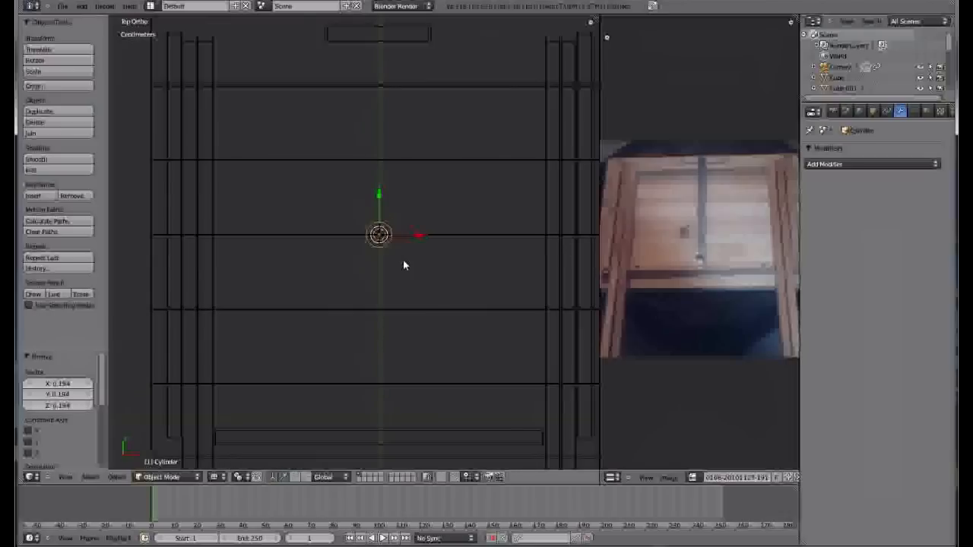
Step: Rotate the cylinder 90 degrees about Y and move it about 23 cm along Y toward the small block at the table's end
key(s)
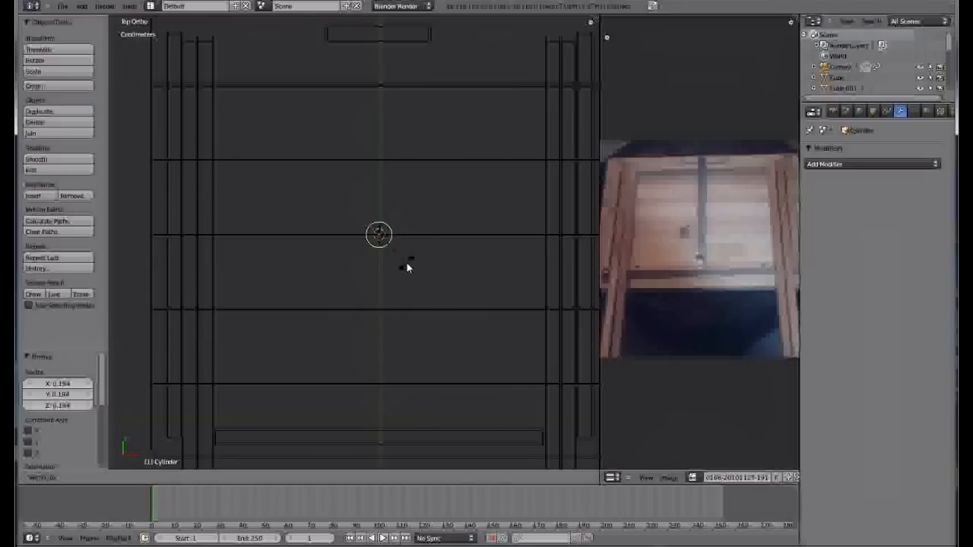
text(y90)
key(Return)
scroll(407, 263, down, 1)
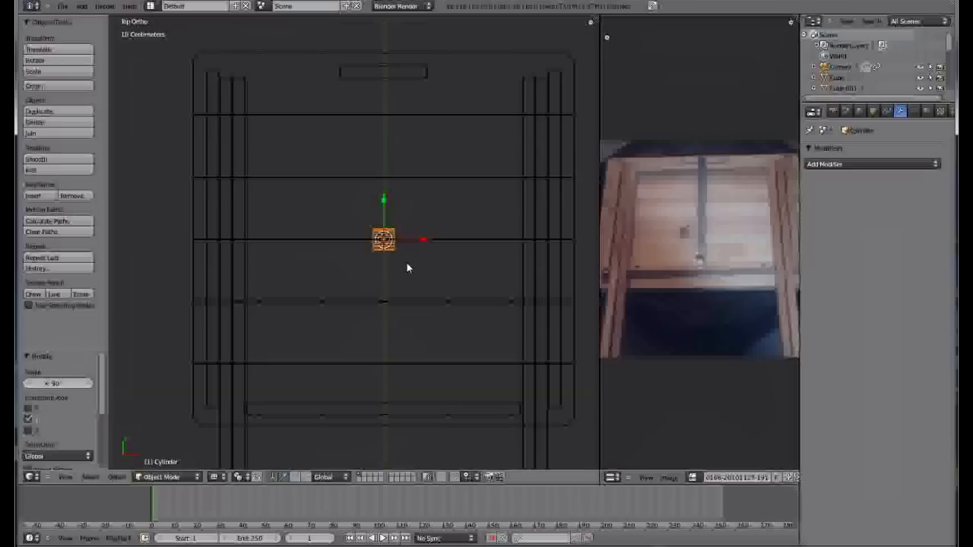
key(g)
key(y)
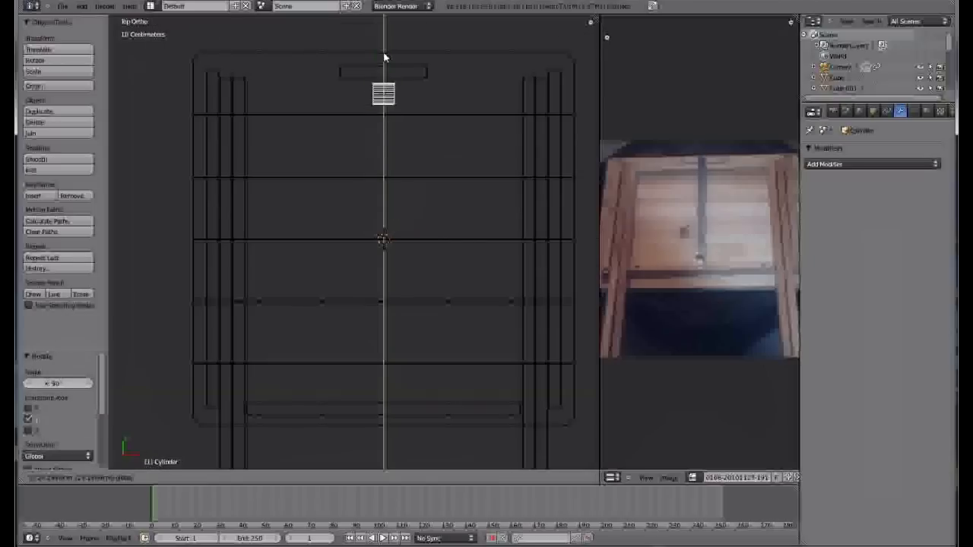
click(386, 57)
Step: Thin the cylinder by a factor of 0.565 and stretch it along X by 11.397 and 2.003 to span between the inner leg strips
scroll(390, 52, up, 2)
key(s)
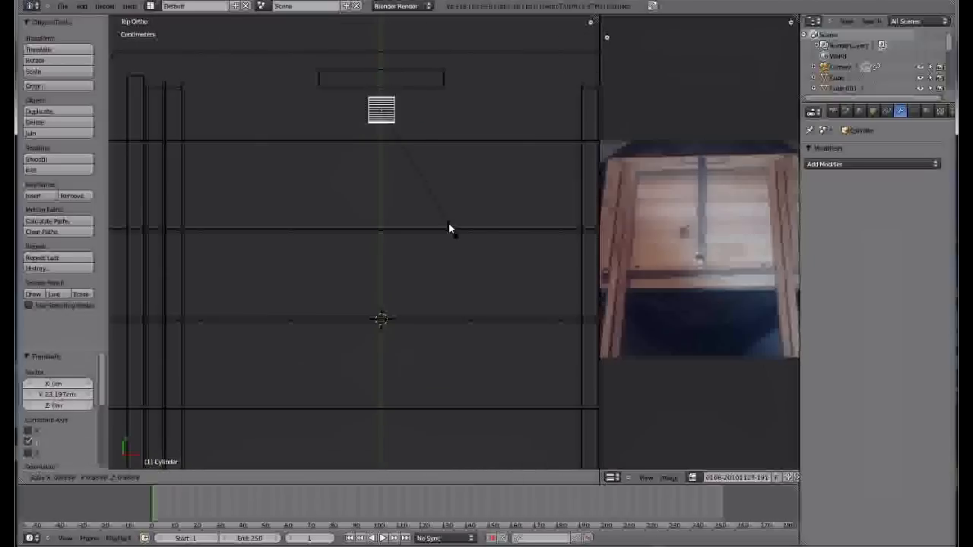
click(428, 189)
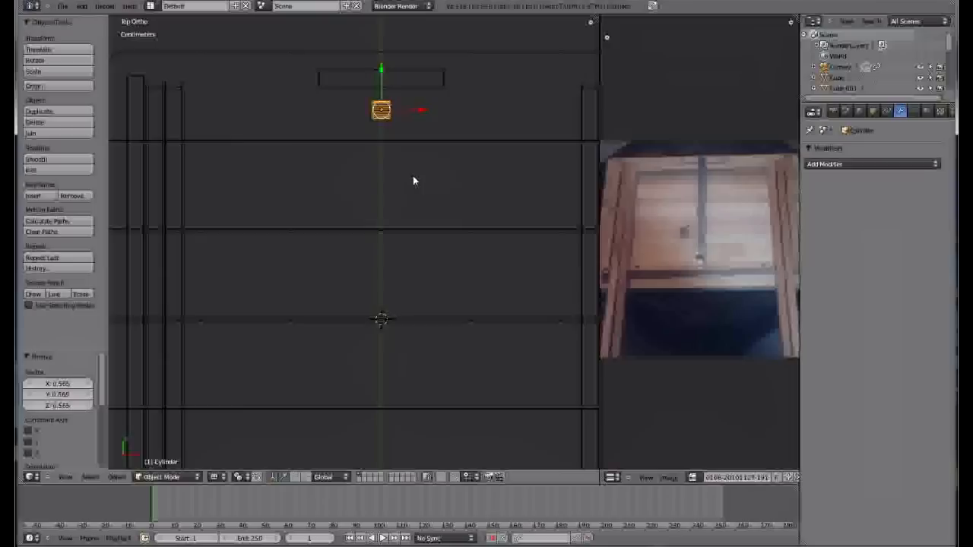
scroll(413, 176, down, 3)
key(s)
key(x)
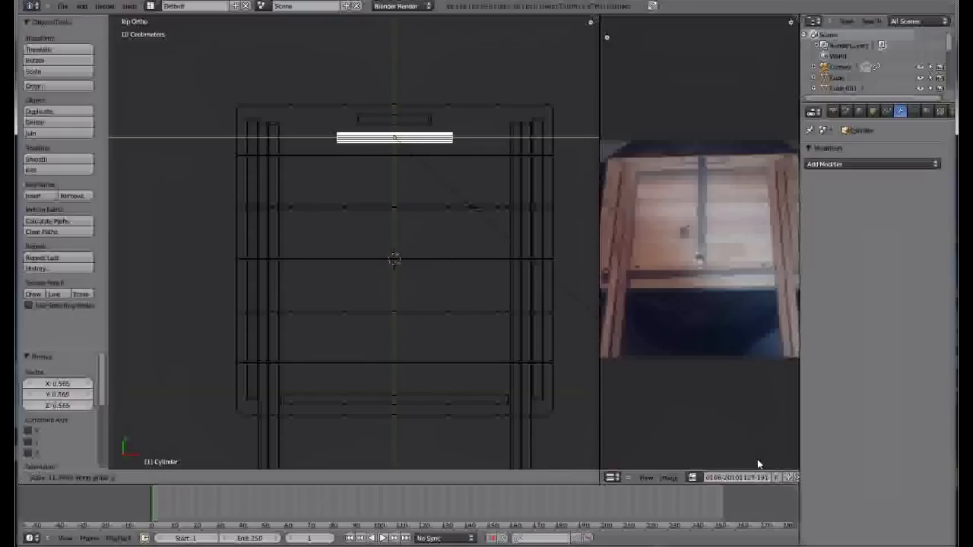
click(758, 464)
key(s)
key(x)
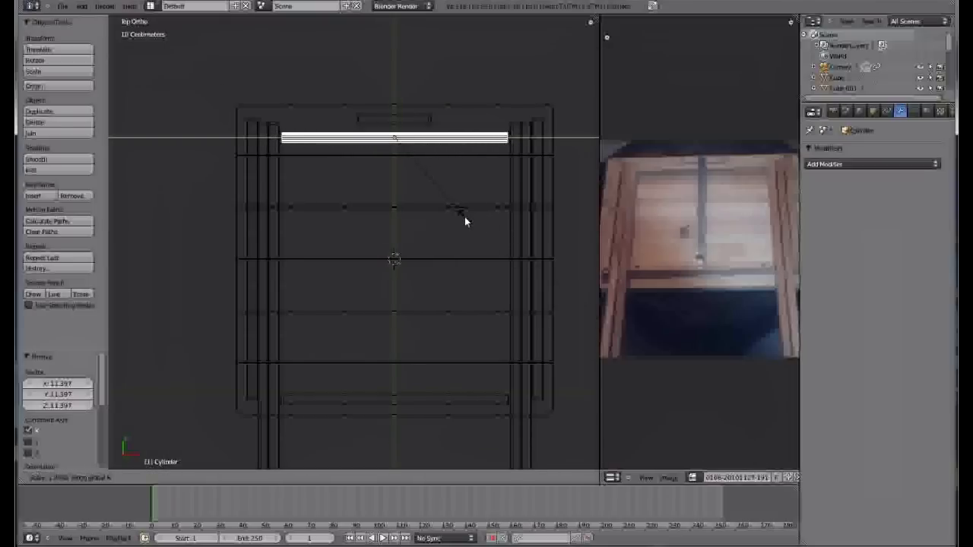
click(466, 218)
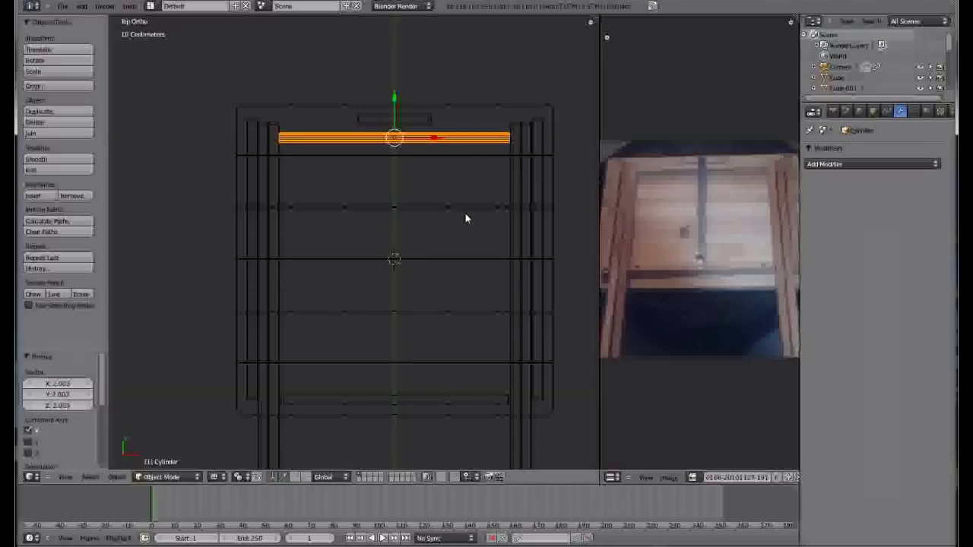
Step: In the right side view, move the rod about 1.5 cm along Y and 3.3 cm up into the end of the leg strips
key(KP_3)
scroll(406, 212, down, 5)
scroll(458, 336, up, 7)
scroll(384, 236, up, 4)
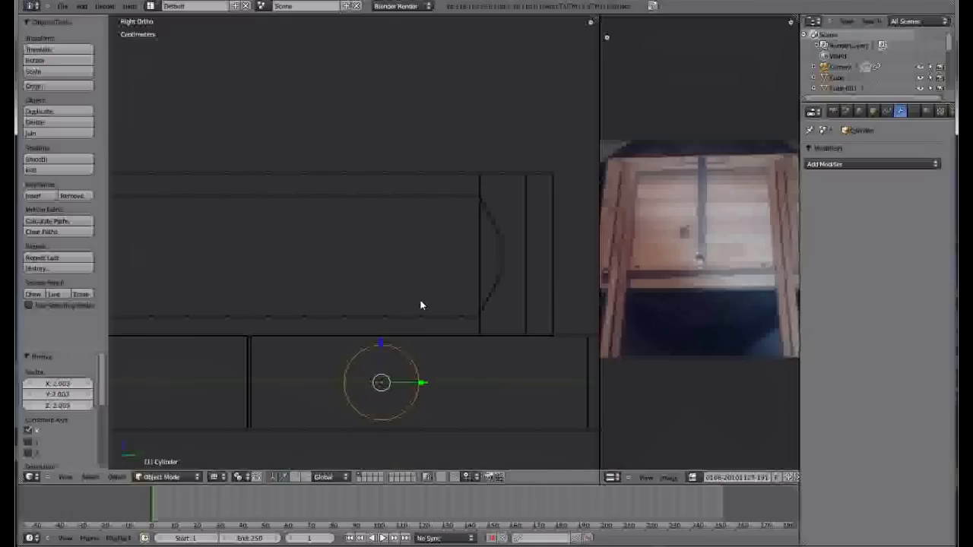
key(c)
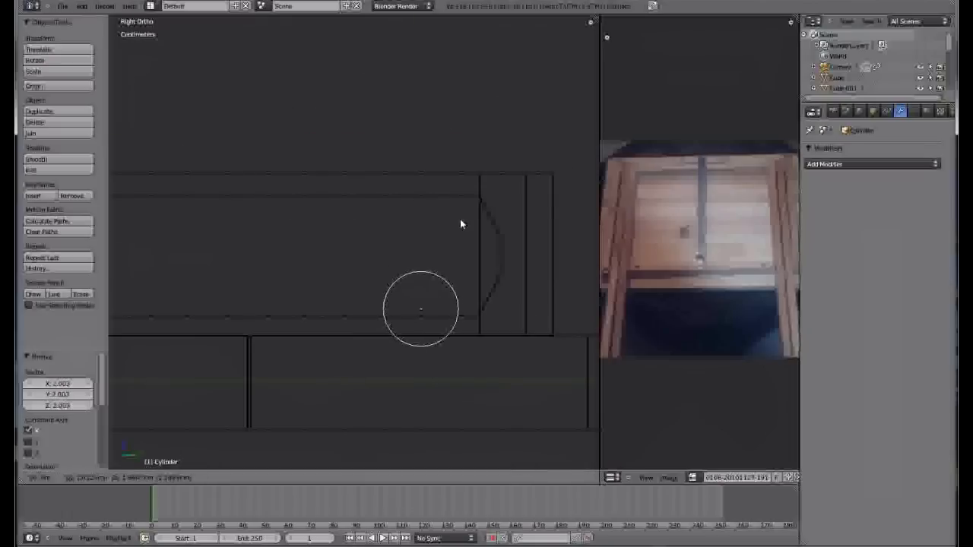
click(479, 171)
Step: Show the table shaded and stretch the rod along X by 1.010 to meet the inner leg strips on both sides
scroll(447, 259, down, 2)
mouse_move(447, 259)
middle_down()
mouse_move(330, 260)
mouse_move(343, 286)
mouse_move(267, 247)
mouse_move(327, 336)
mouse_move(244, 308)
mouse_move(272, 306)
mouse_move(332, 424)
mouse_move(368, 339)
mouse_move(355, 264)
mouse_move(301, 217)
middle_up()
scroll(342, 285, down, 5)
key(z)
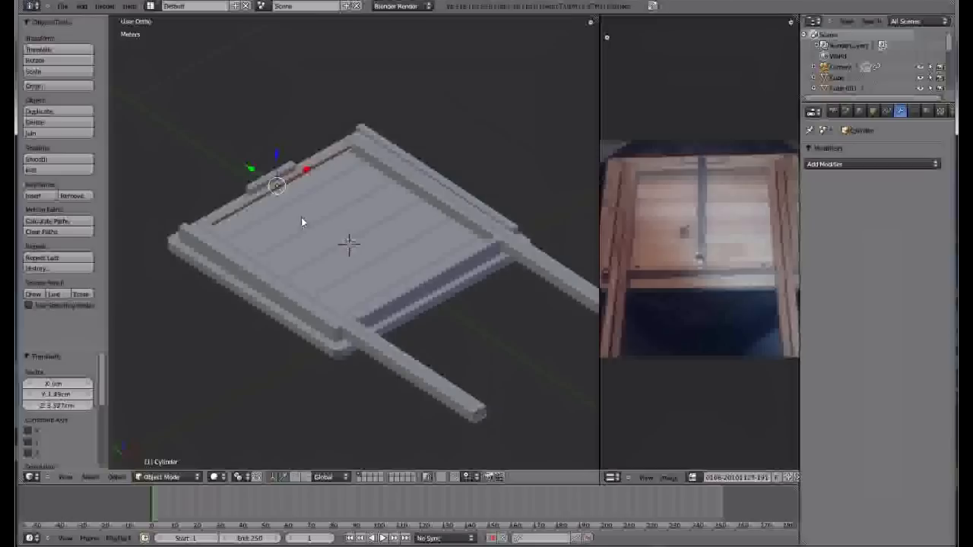
middle_drag(361, 224, 281, 244)
scroll(247, 239, up, 3)
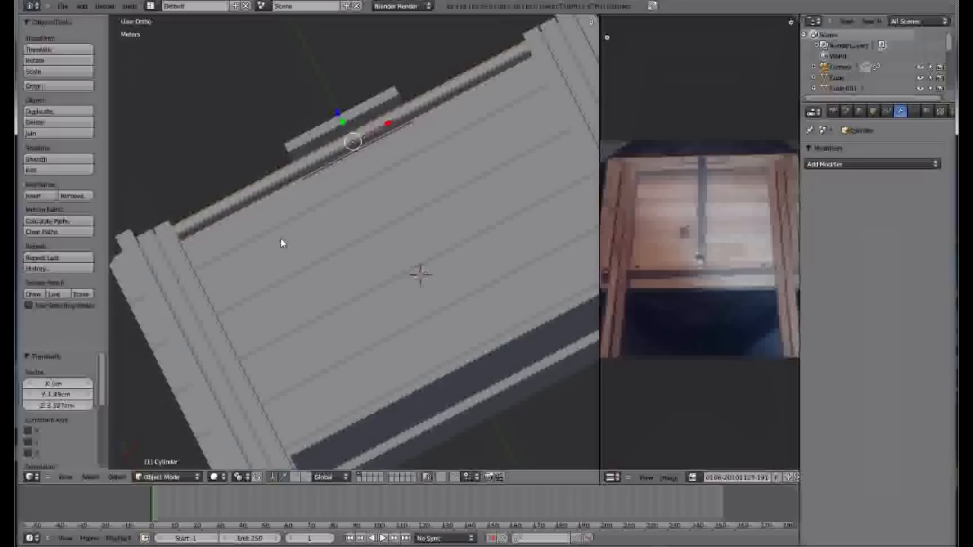
key(s)
key(x)
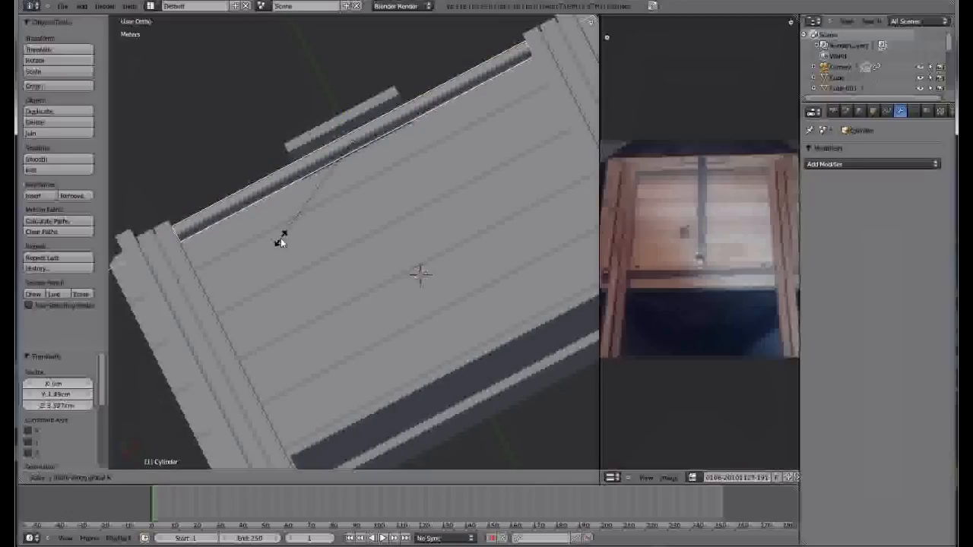
click(282, 241)
scroll(285, 220, down, 4)
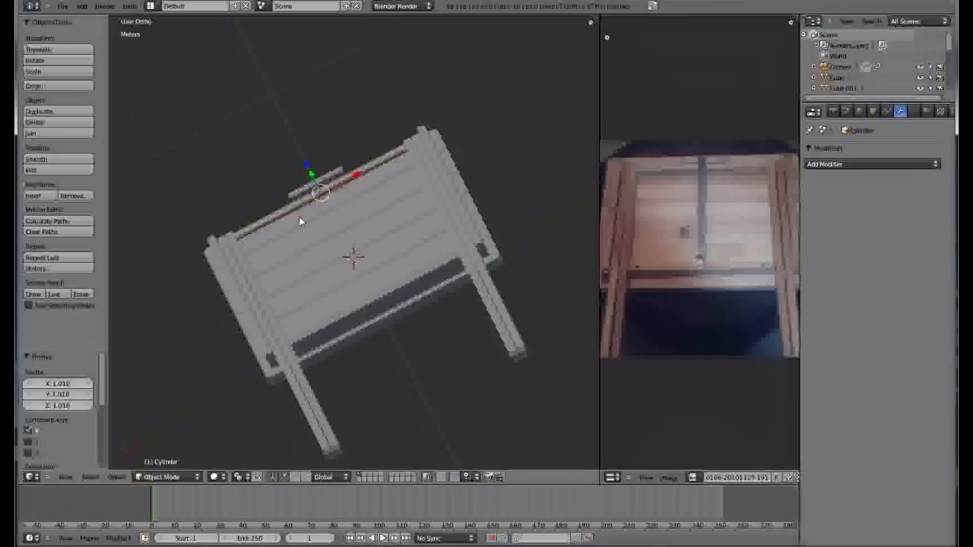
Step: In wireframe top view, duplicate the rod about 25.25 cm along negative X and shorten the copy along X by a factor of 0.084
key(KP_7)
key(z)
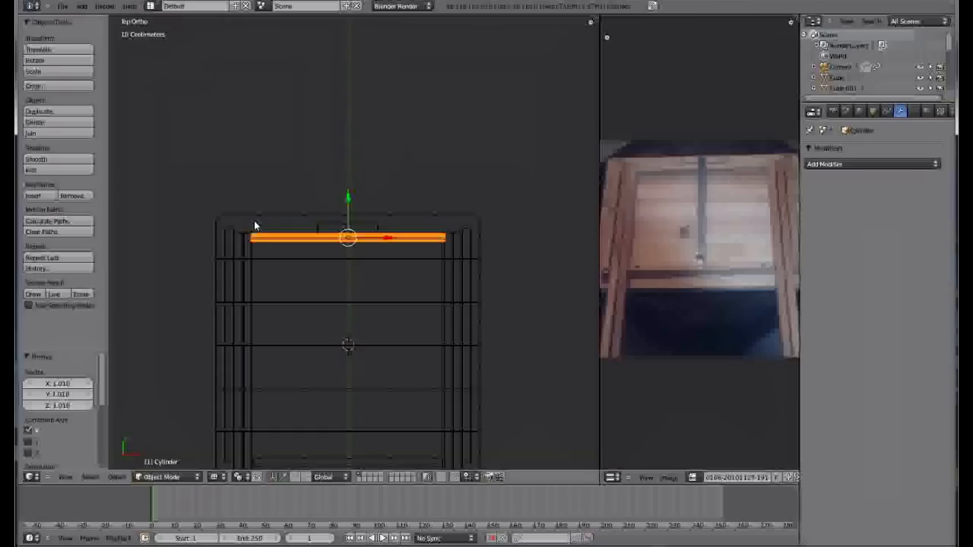
scroll(252, 224, up, 3)
scroll(408, 270, down, 2)
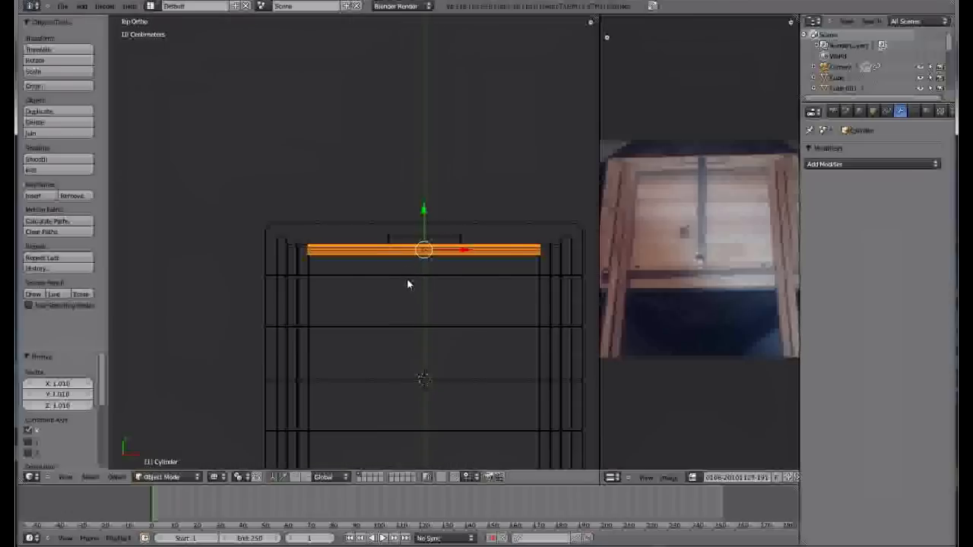
key(shift+d)
key(x)
click(276, 278)
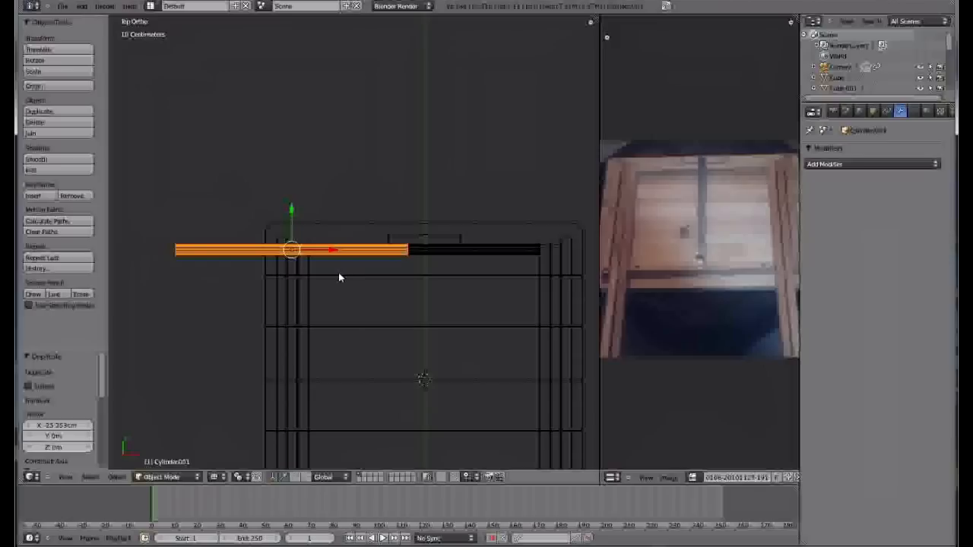
key(s)
key(x)
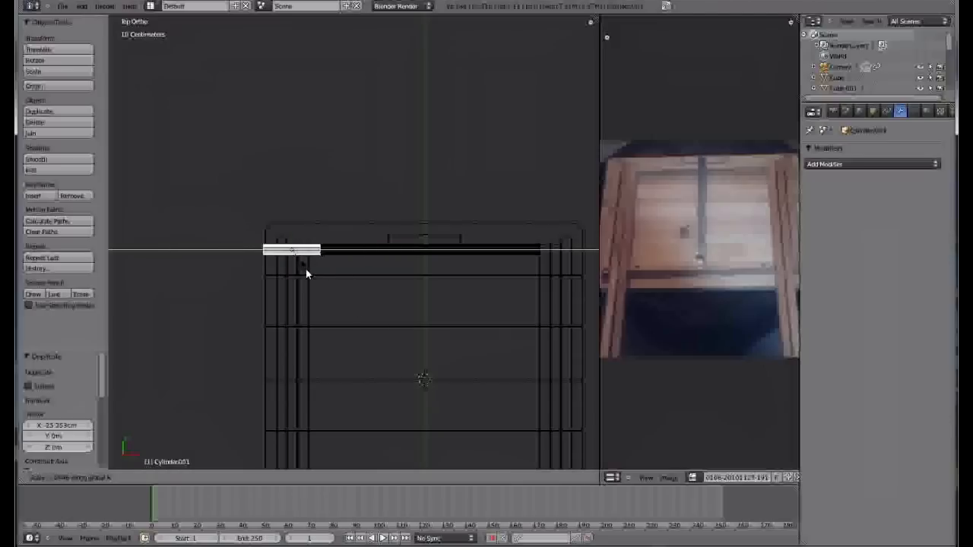
click(298, 265)
Step: Shift the short dowel about 1.2 cm outward along X, shorten it slightly, and nudge it back 2.1 mm to straddle the outer strips
scroll(397, 266, up, 3)
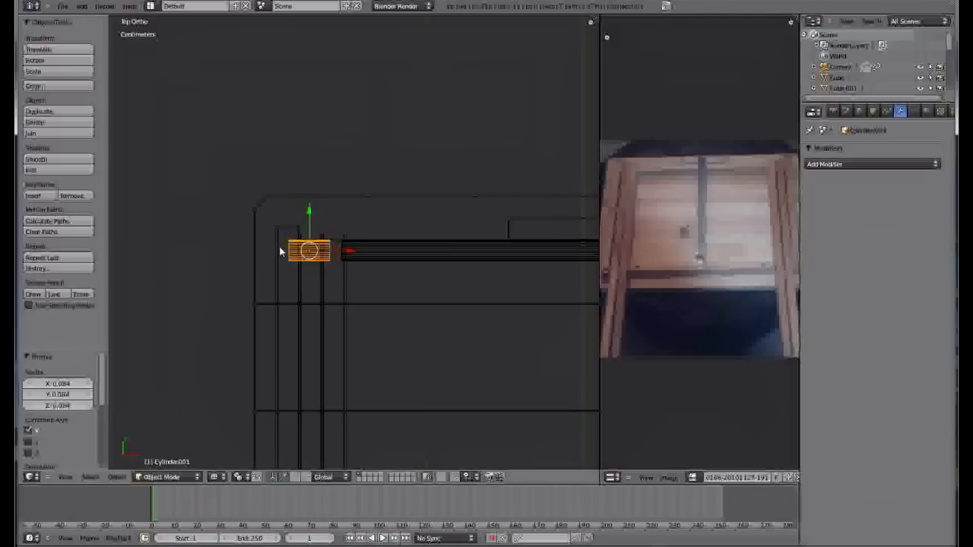
key(g)
key(x)
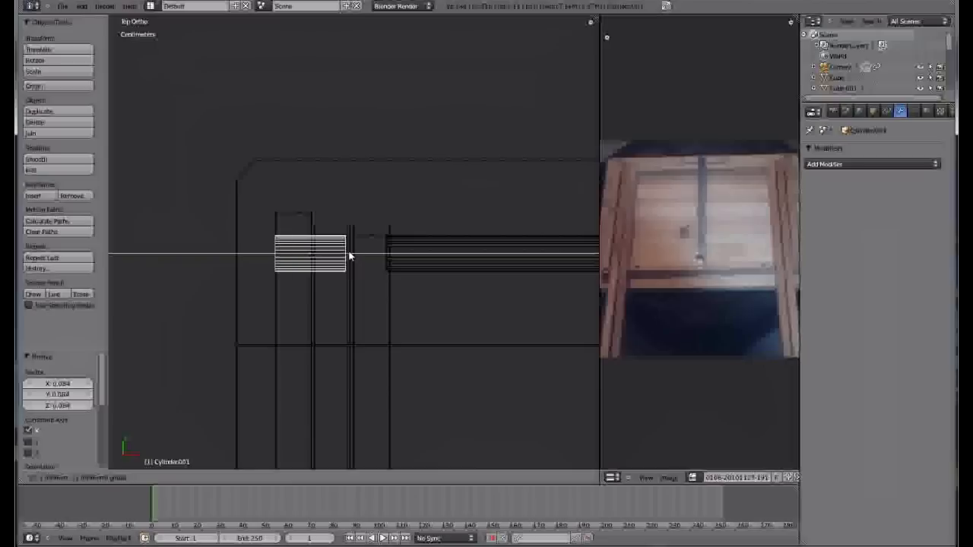
click(348, 257)
key(s)
key(x)
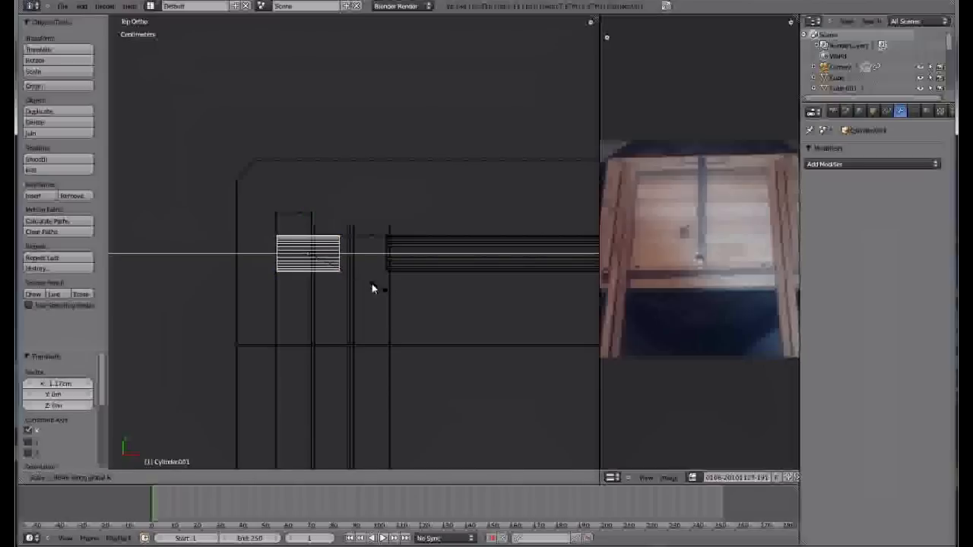
click(354, 274)
key(g)
key(x)
click(352, 274)
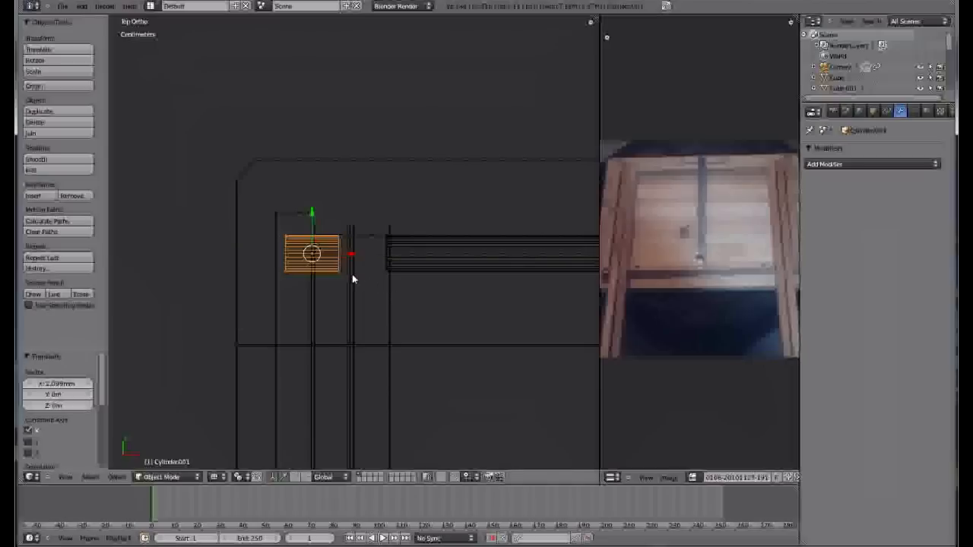
Step: Maximize the 3D view and duplicate the short dowel about 52.7 cm along X onto the outer strips of the opposite side
scroll(354, 286, down, 4)
scroll(366, 291, down, 3)
scroll(515, 301, up, 4)
scroll(243, 314, down, 2)
scroll(159, 317, up, 2)
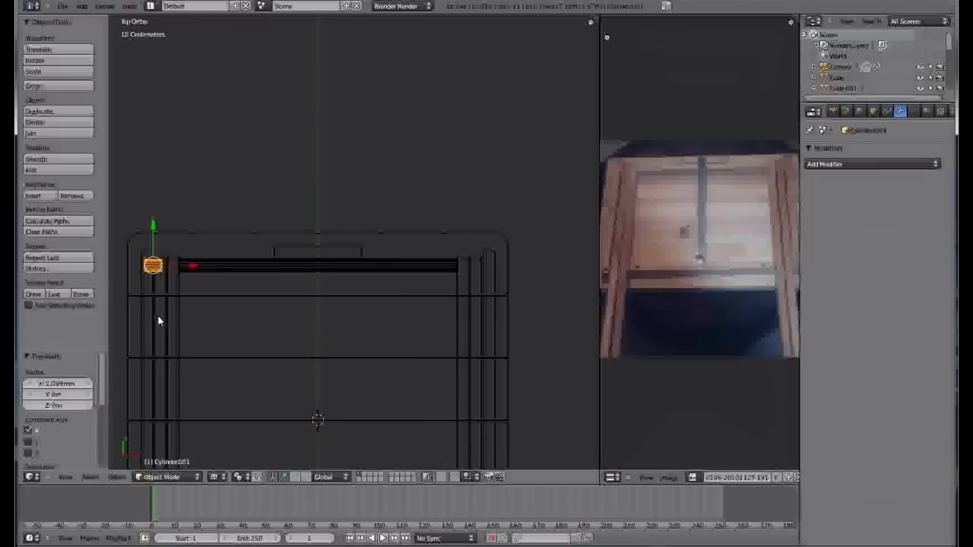
key(ctrl+Up)
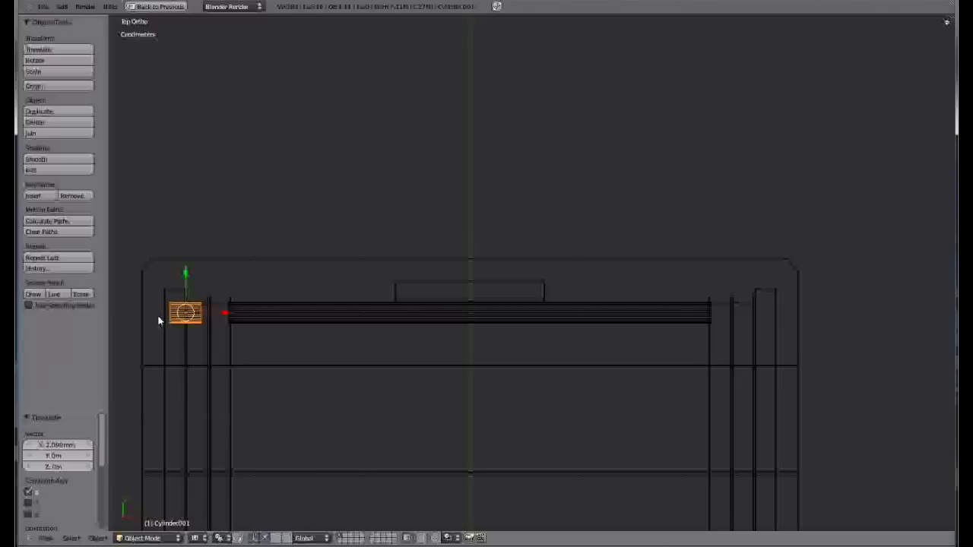
key(shift+d)
key(x)
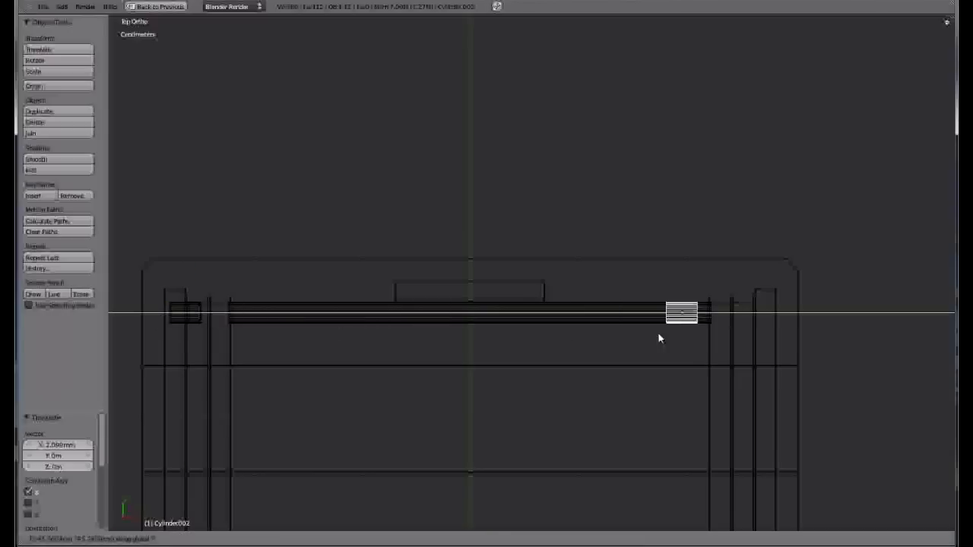
click(729, 334)
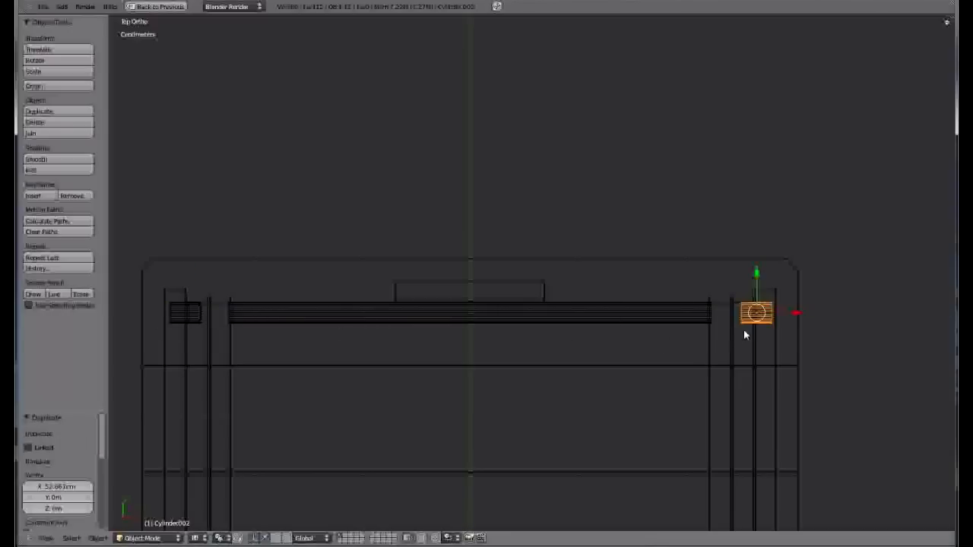
Step: Join the two short dowels into one object and set its origin to geometry
shift+right_click(194, 323)
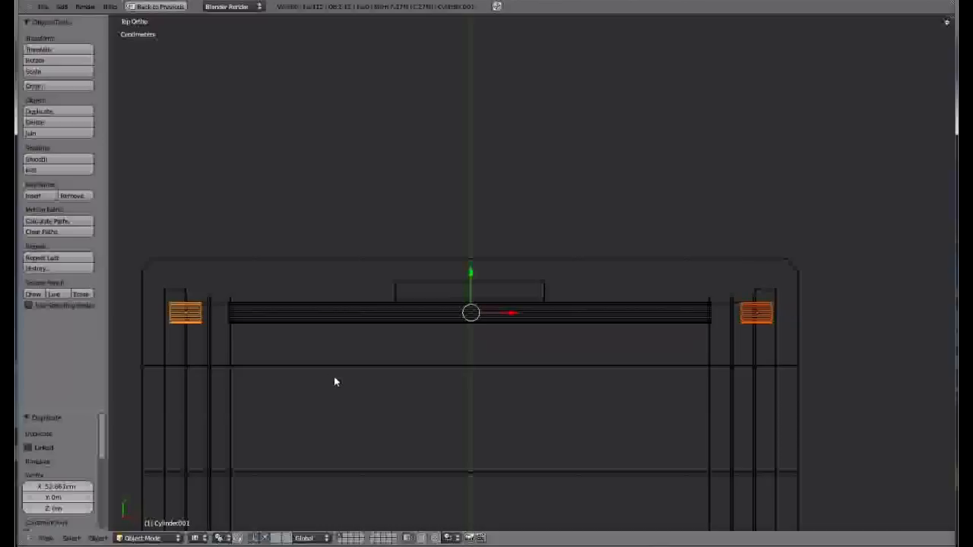
key(ctrl+j)
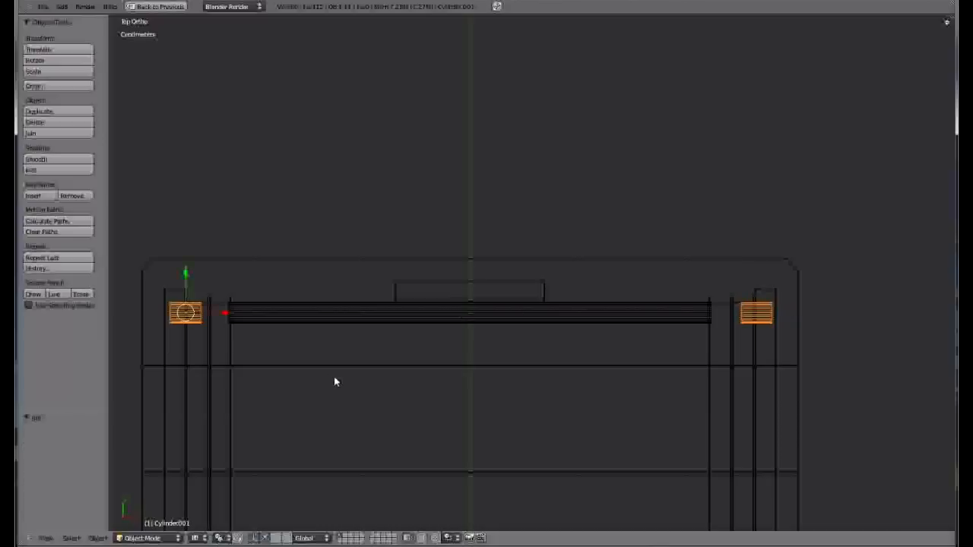
scroll(335, 382, down, 1)
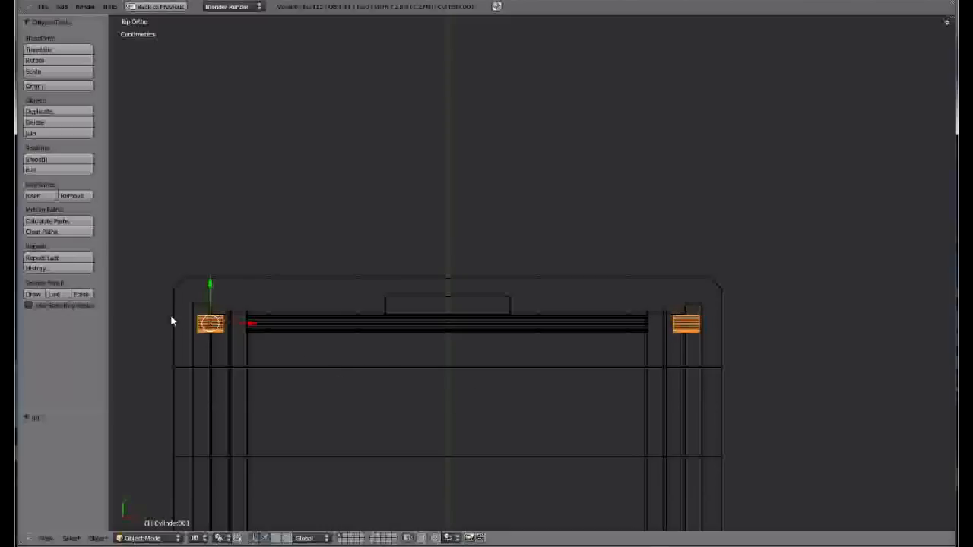
click(64, 86)
click(69, 84)
Step: Show the table in solid shading and examine the leg strips and crossbars on its underside
mouse_move(504, 418)
middle_down()
mouse_move(508, 384)
mouse_move(452, 412)
mouse_move(517, 321)
mouse_move(407, 304)
mouse_move(460, 351)
mouse_move(524, 370)
middle_up()
scroll(451, 417, down, 3)
key(z)
scroll(525, 370, down, 5)
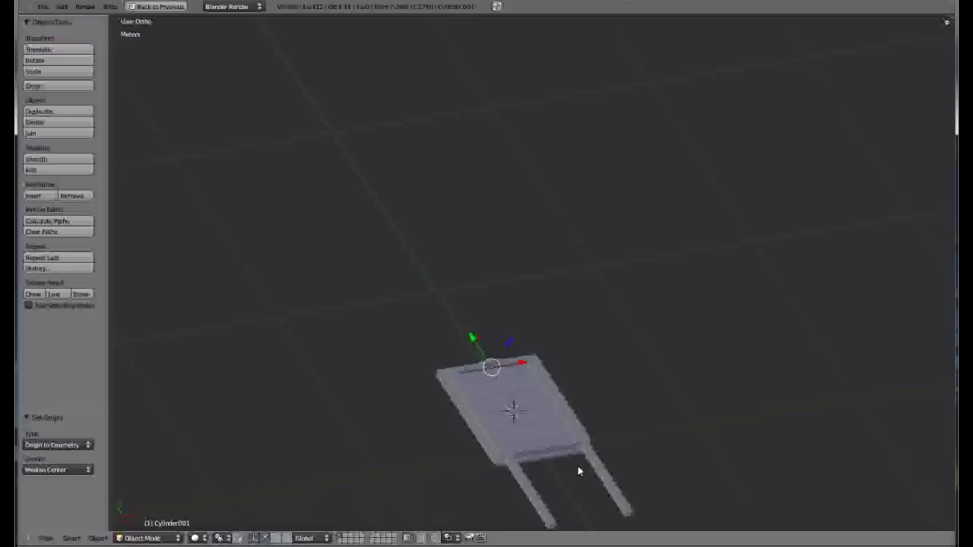
middle_drag(371, 408, 474, 357)
scroll(475, 346, up, 2)
middle_drag(500, 423, 524, 457)
scroll(543, 494, down, 3)
scroll(593, 525, up, 5)
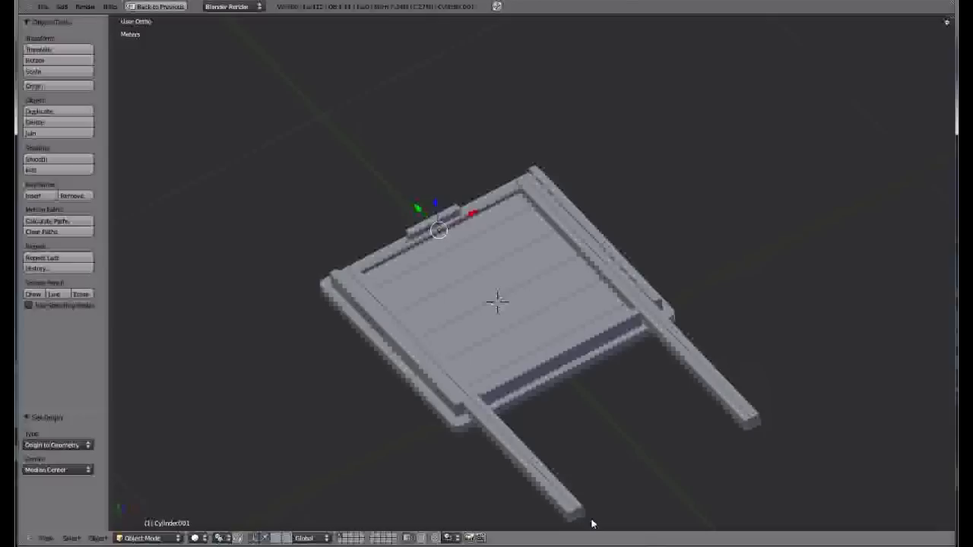
Step: Duplicate the crossbar at the open-leg end of the tabletop about 33.6 cm along negative Y, placing the copy between the legs
right_click(505, 394)
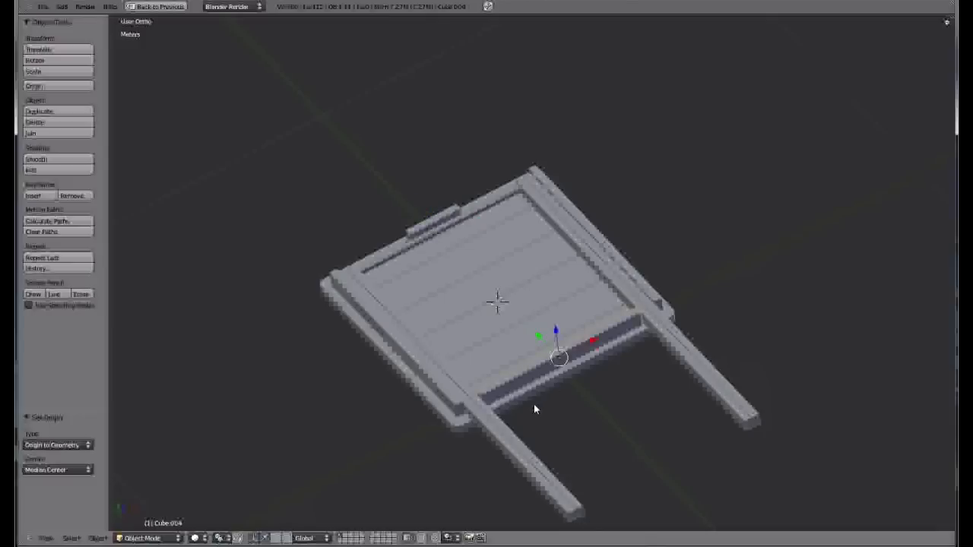
middle_drag(582, 482, 570, 441)
middle_drag(552, 393, 547, 365)
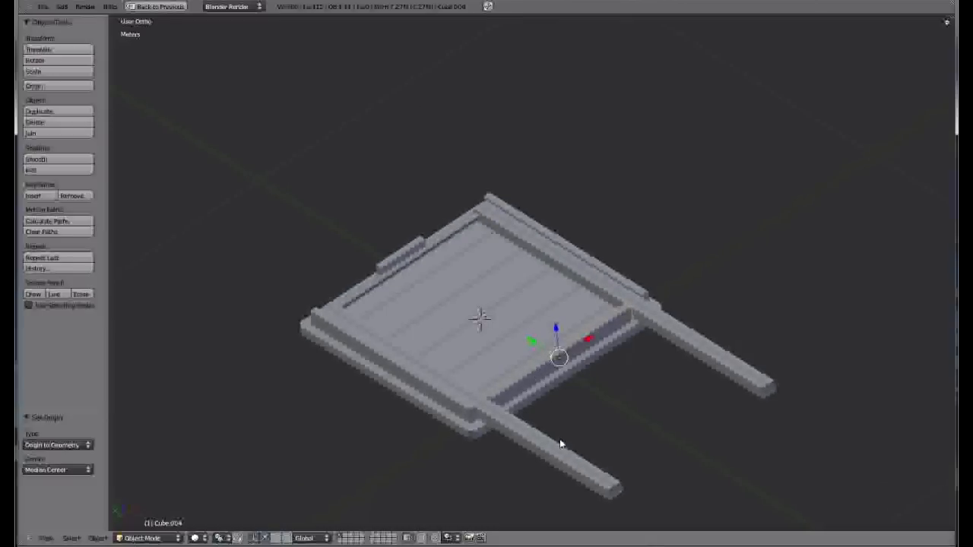
scroll(577, 509, up, 2)
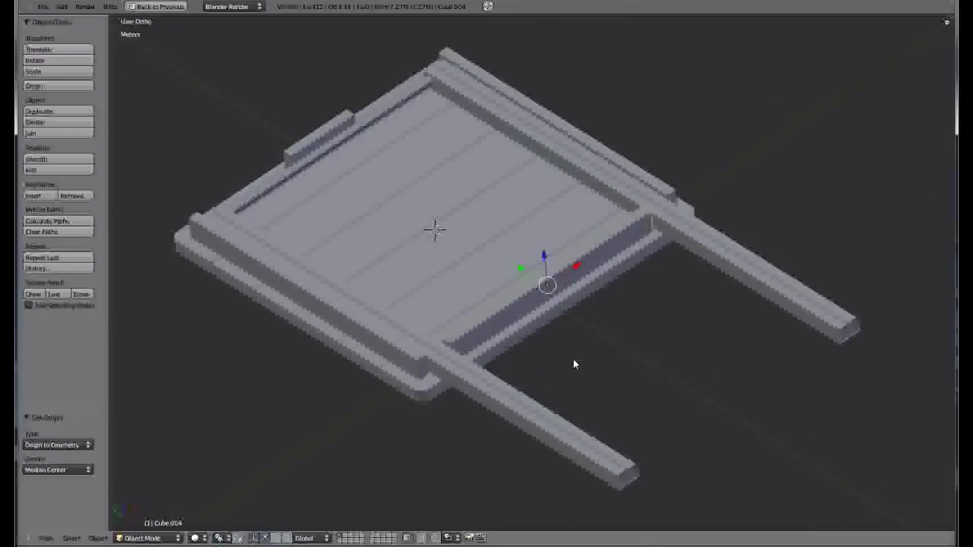
key(shift+d)
key(y)
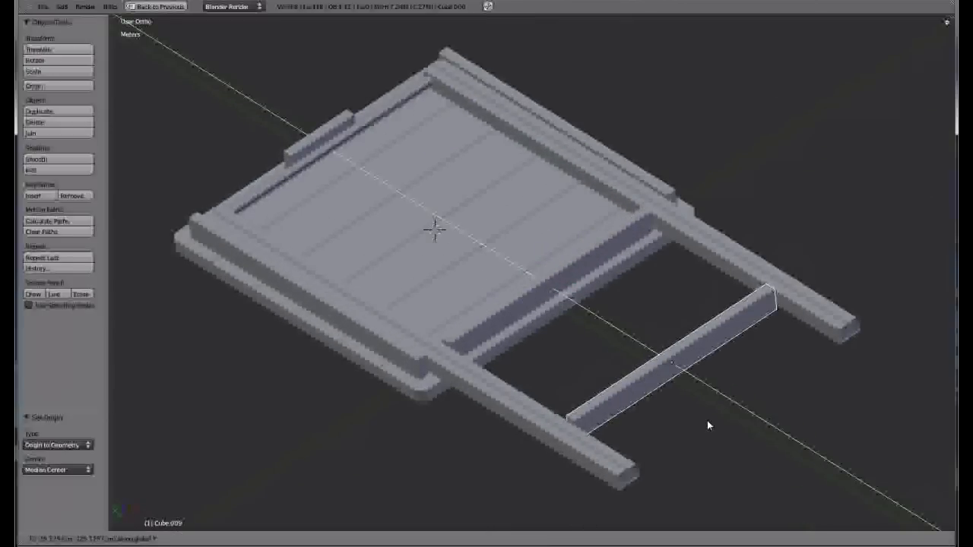
click(703, 456)
Step: Rotate the copied crossbar 90° about X and stretch it along X by 1.090 to meet both legs
key(shift+d)
key(y)
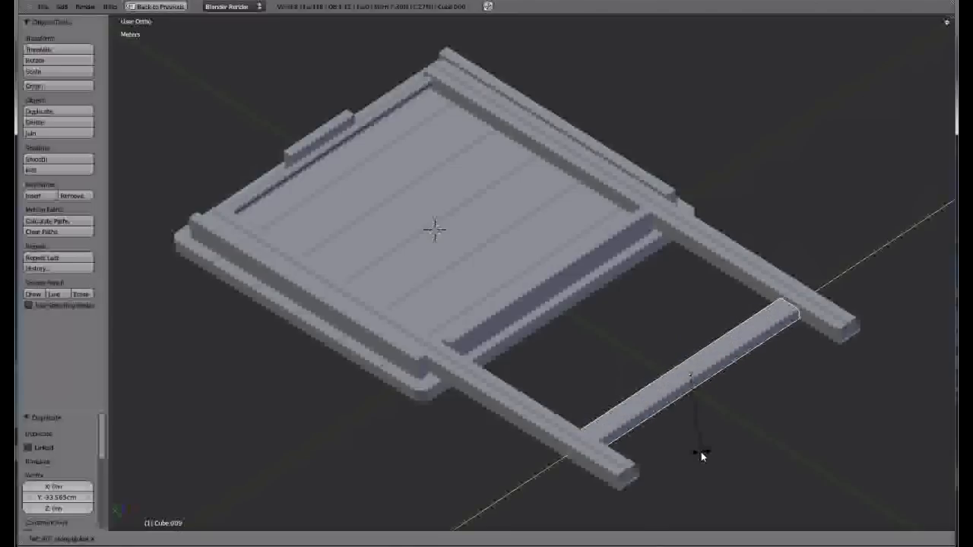
click(701, 452)
middle_drag(701, 455, 673, 439)
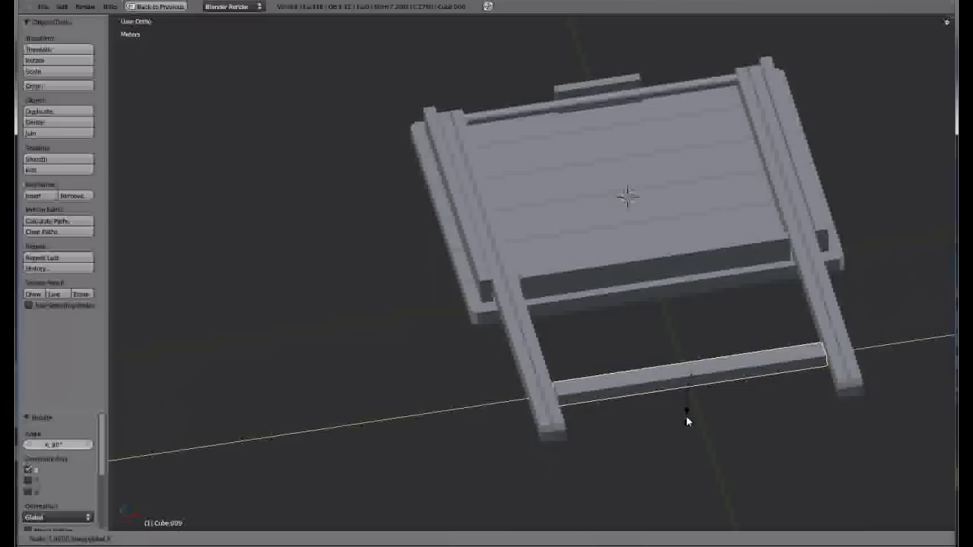
click(688, 420)
middle_drag(689, 420, 713, 401)
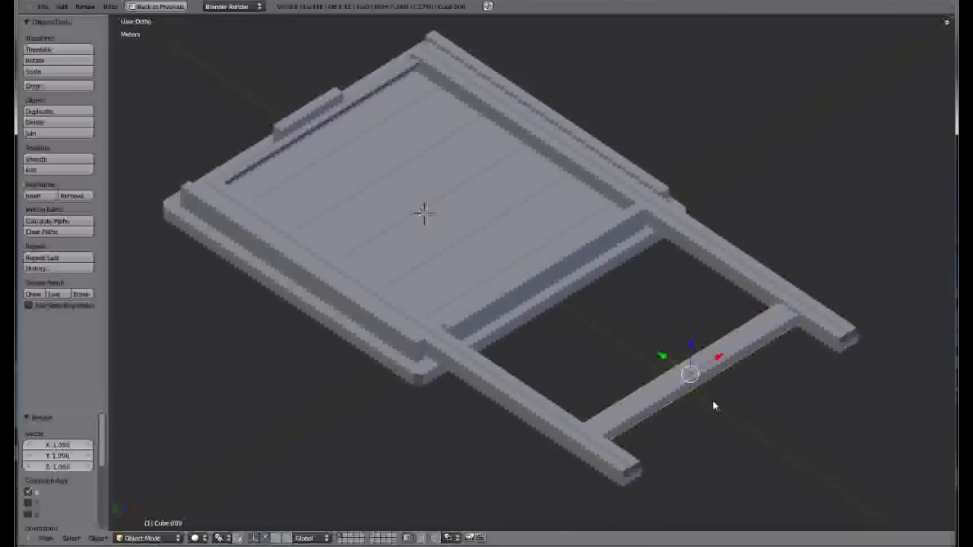
scroll(717, 386, down, 5)
middle_drag(582, 408, 560, 423)
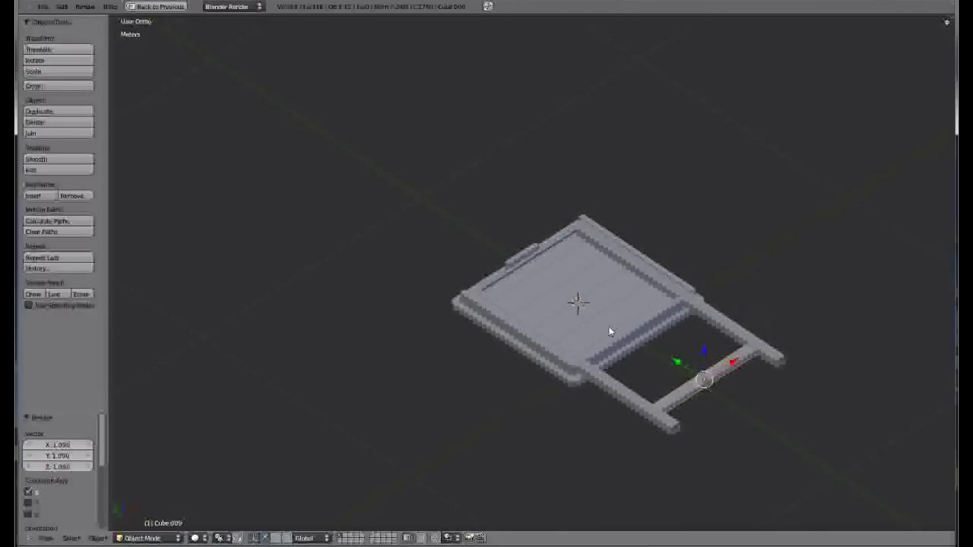
scroll(628, 343, up, 4)
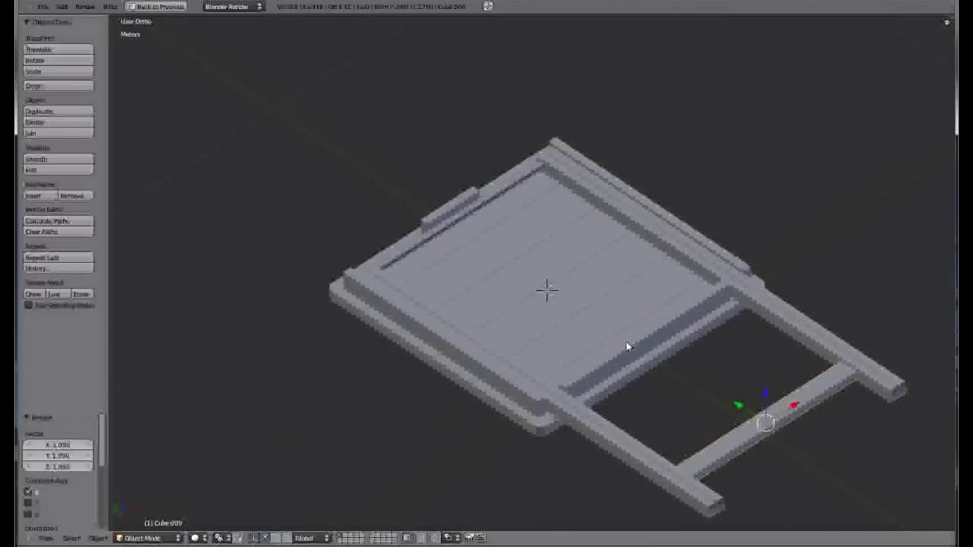
Step: Select the outer strip, view the table from the right side, and restore the split layout with an enlarged reference photo area
right_click(704, 242)
middle_drag(700, 369, 662, 344)
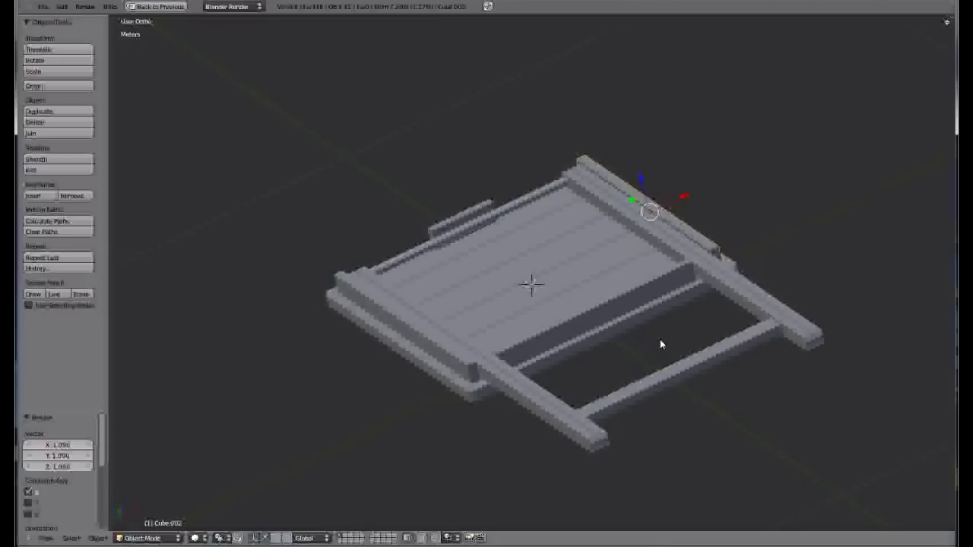
key(KP_3)
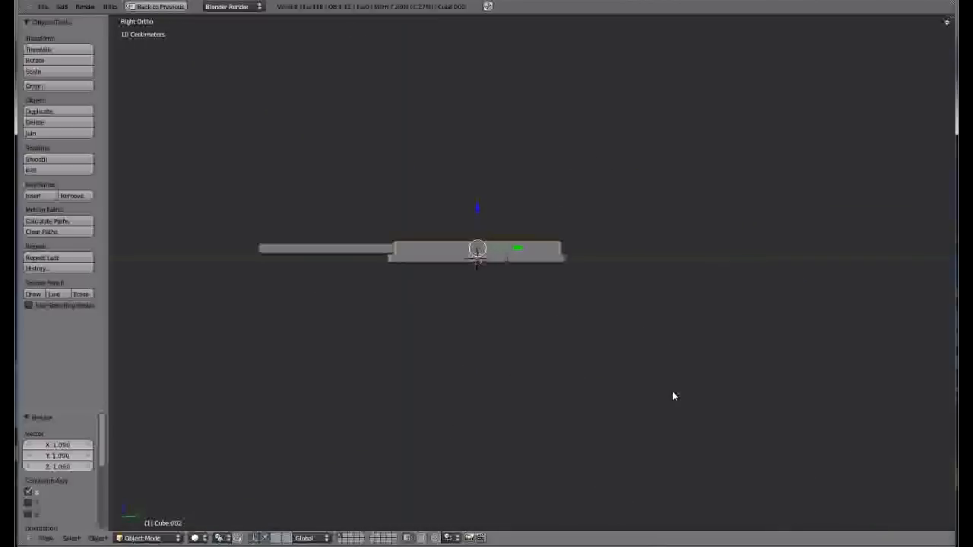
key(ctrl+Up)
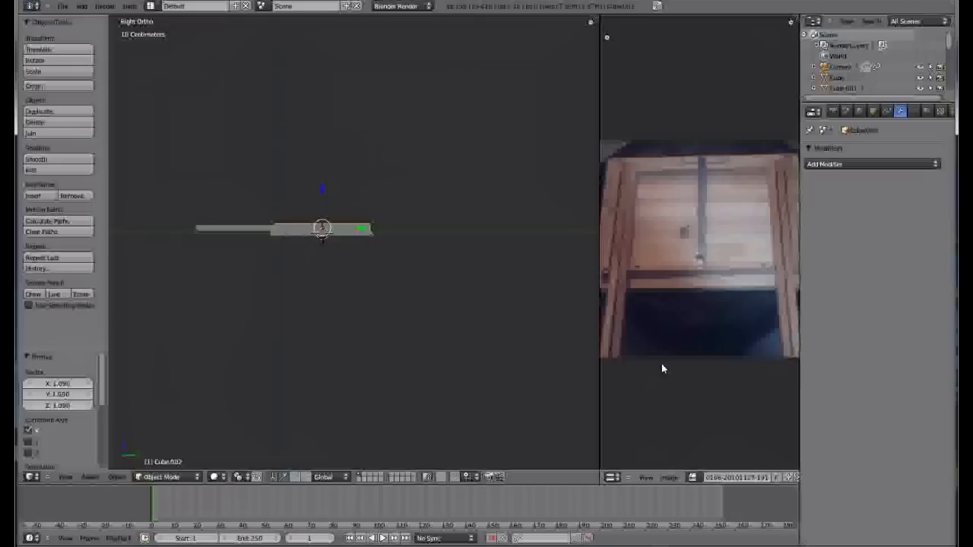
drag(602, 347, 465, 343)
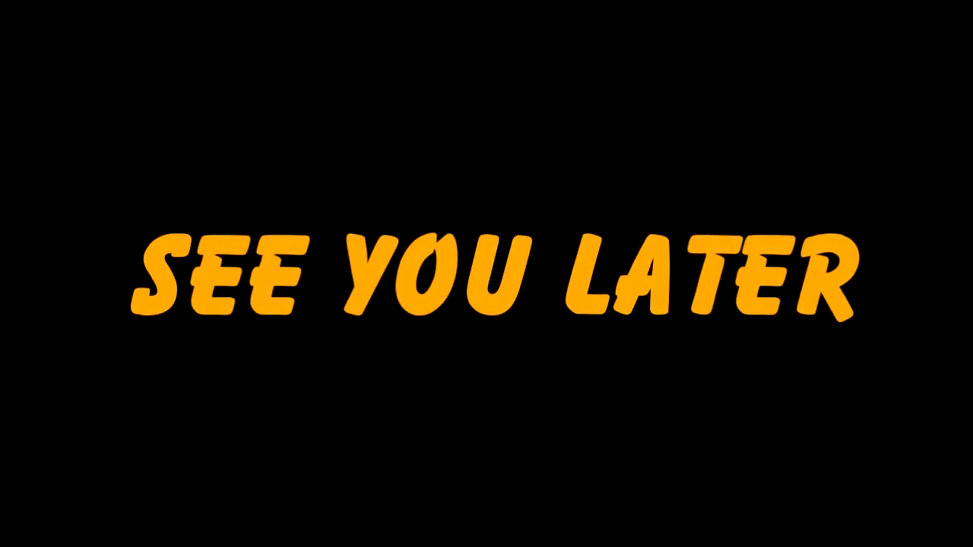